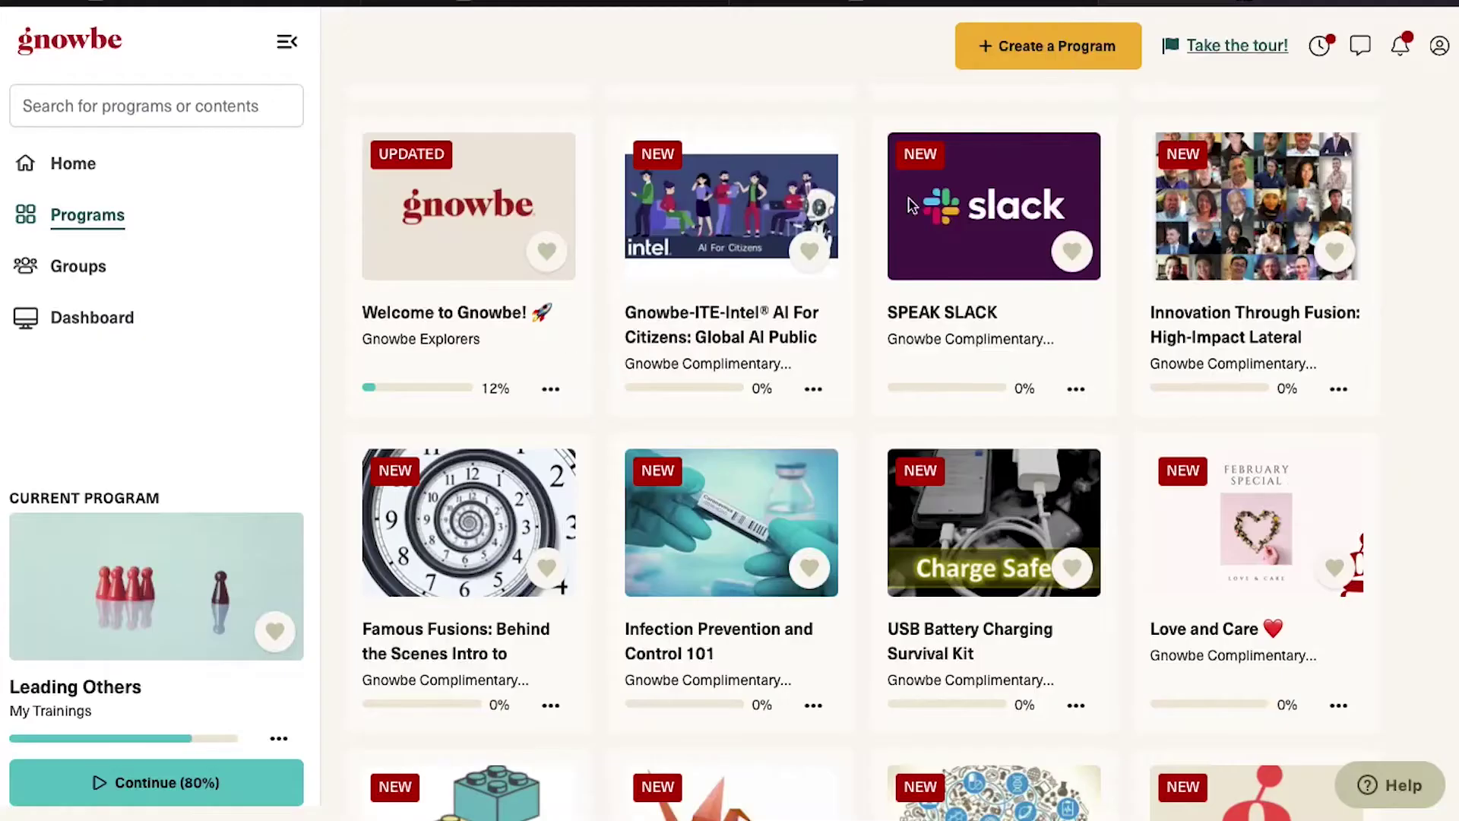
Create a program from scratch named 'Leading Others'
left_click(1085, 51)
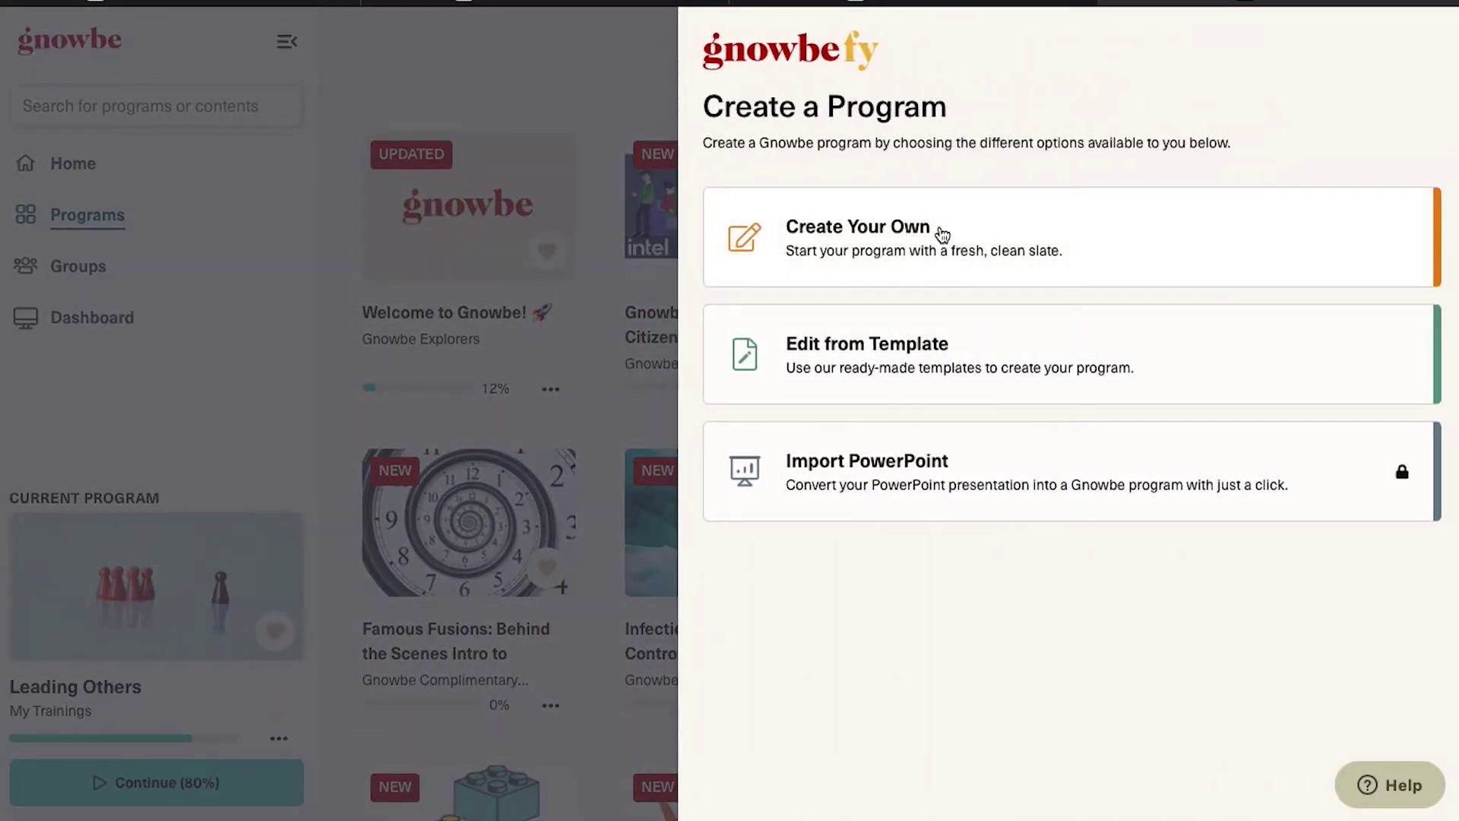
left_click(943, 234)
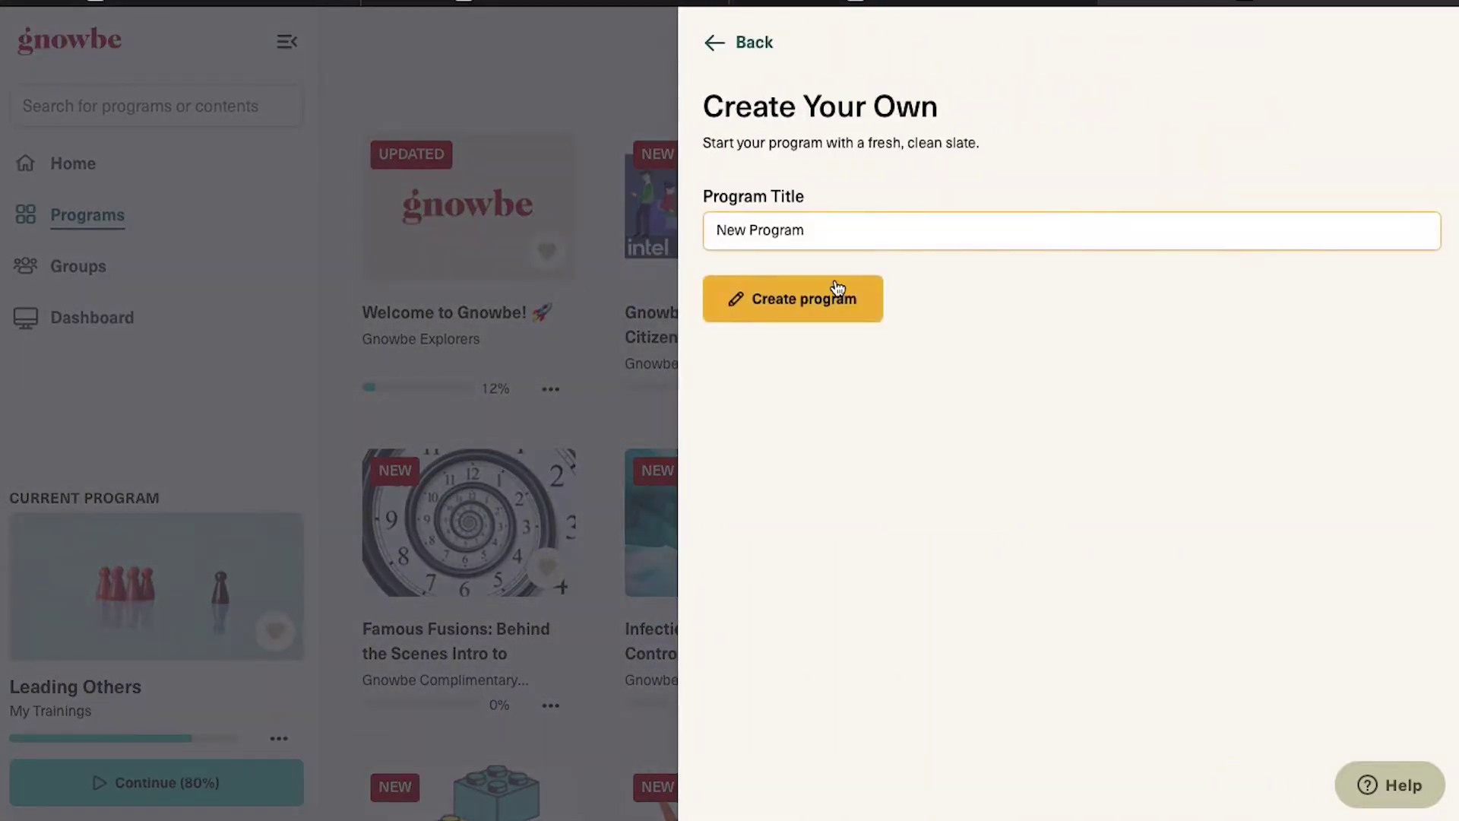
triple_click(811, 231)
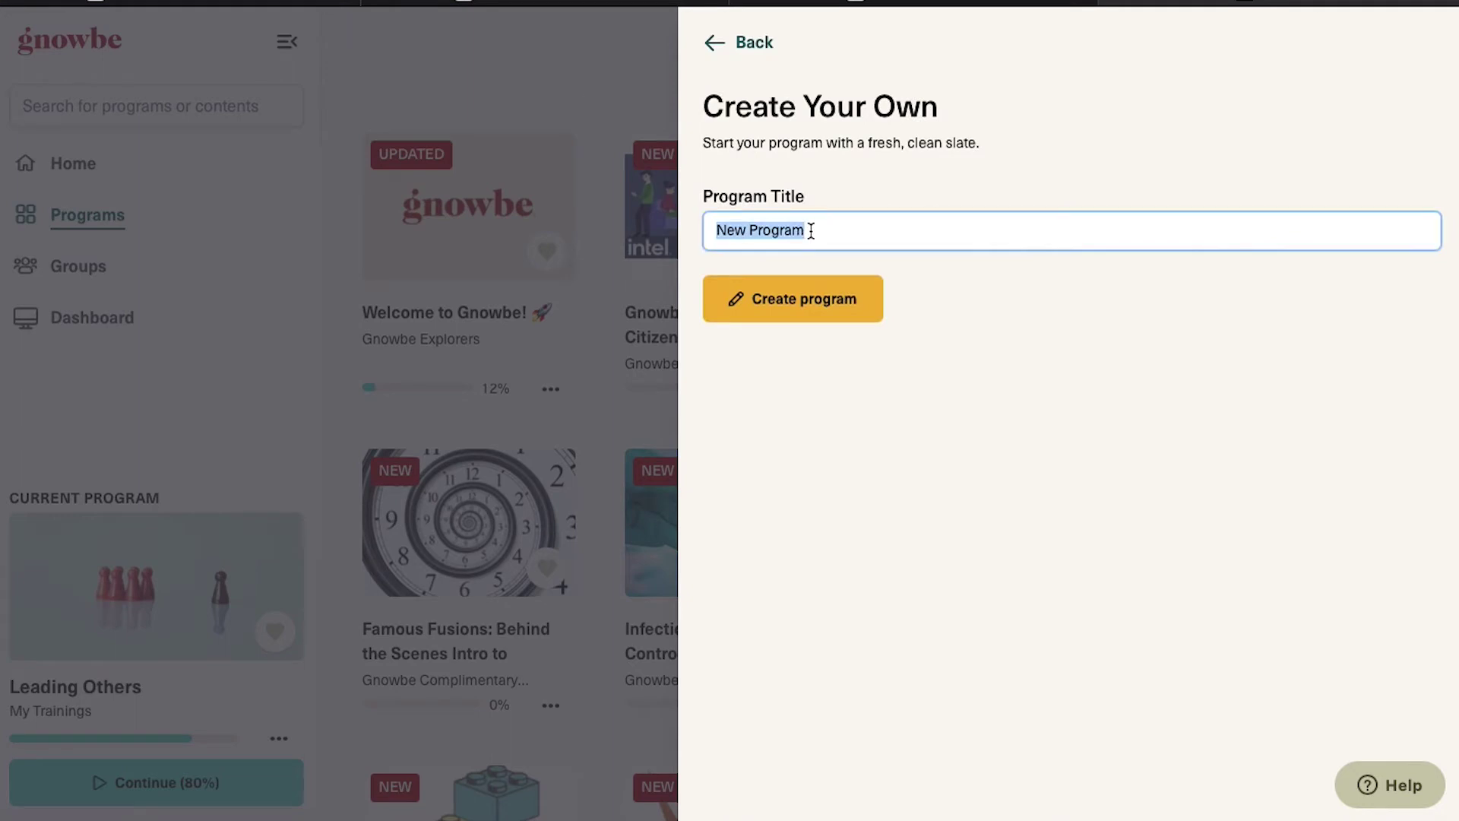
type("Leading Others")
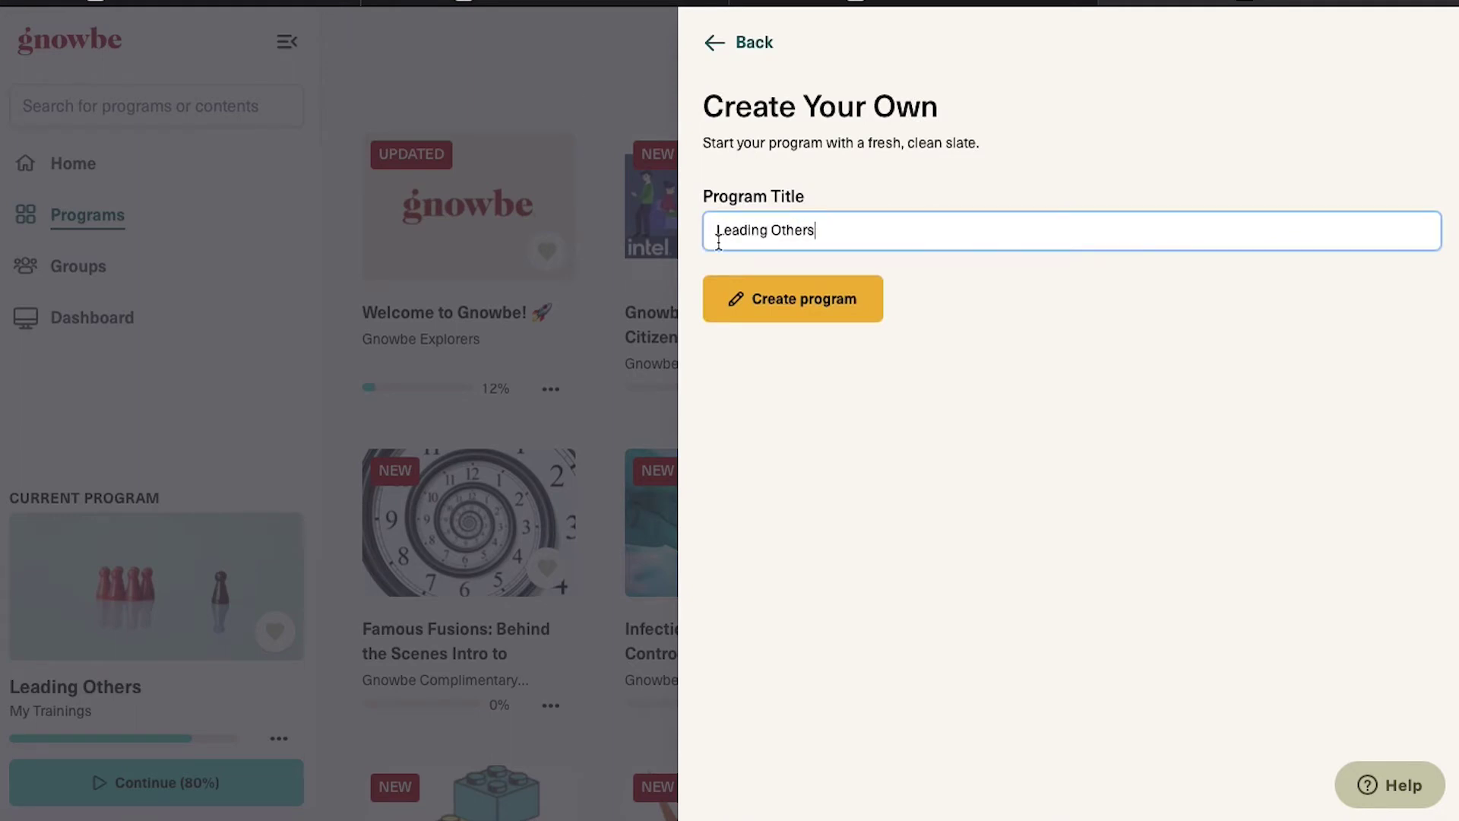
left_click(776, 313)
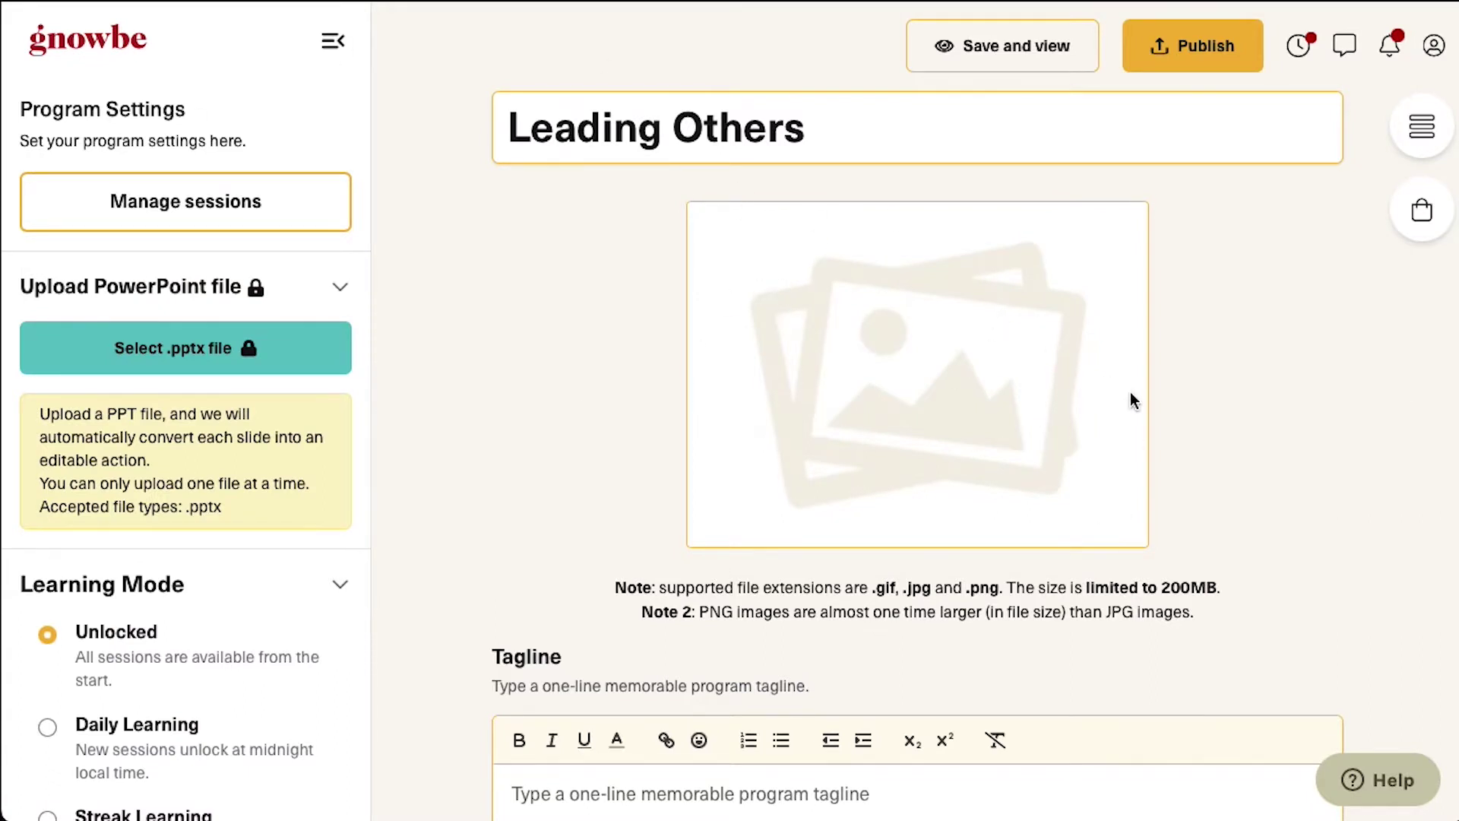
Set the program cover to a red-pawns photo from an Unsplash 'leadership' search
left_click(1081, 380)
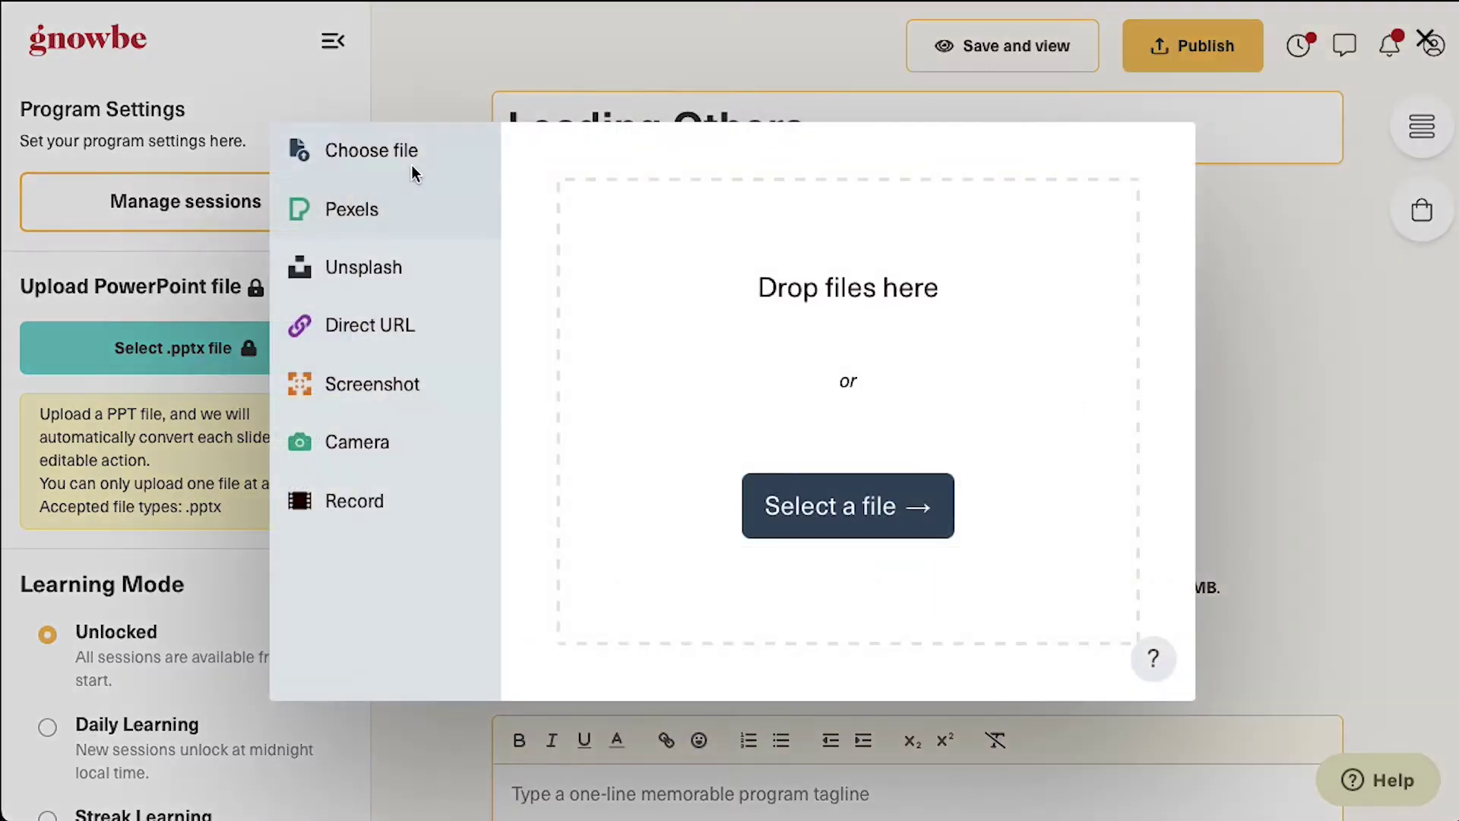
left_click(392, 212)
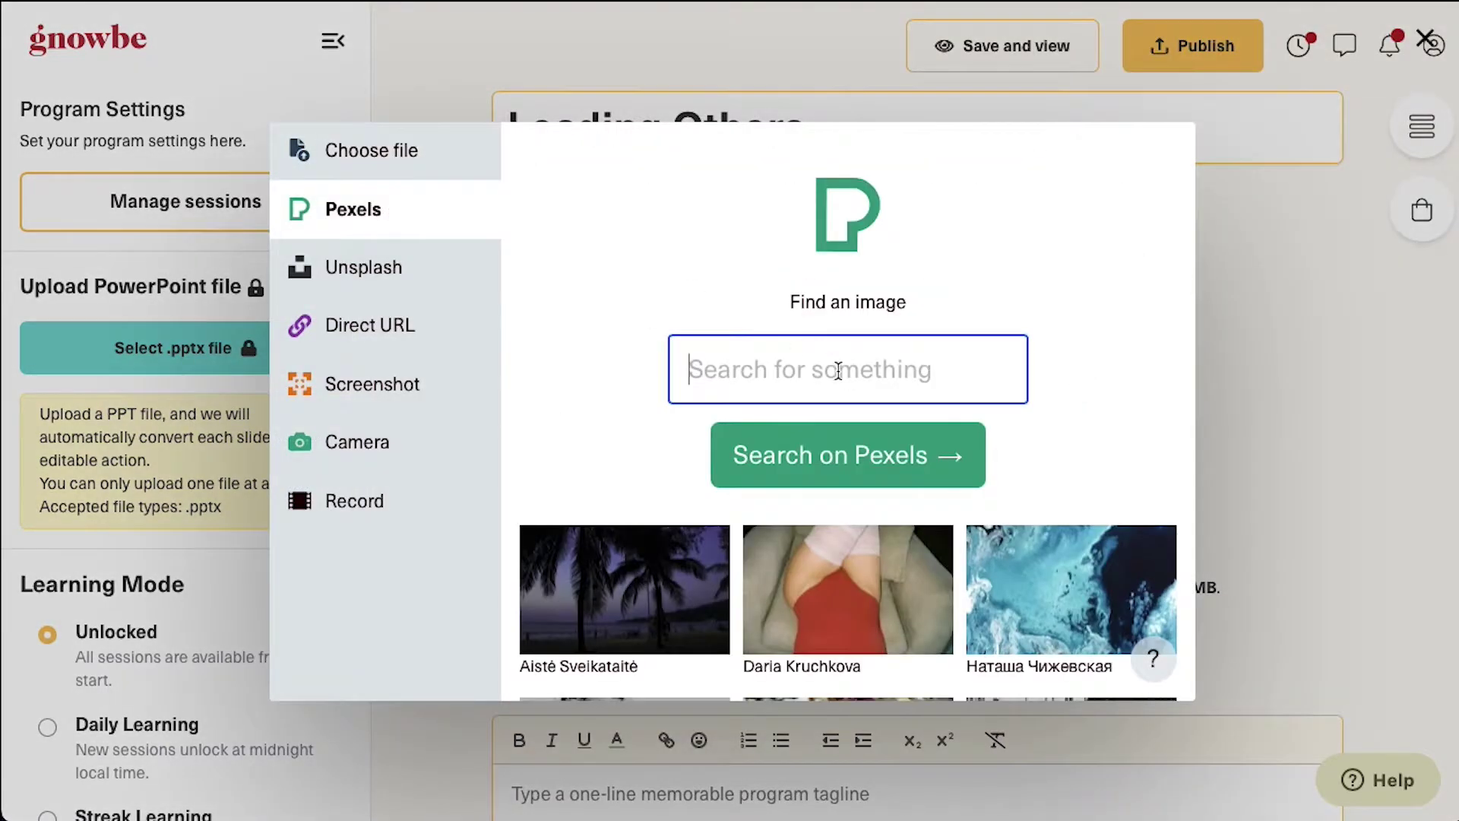
left_click(350, 270)
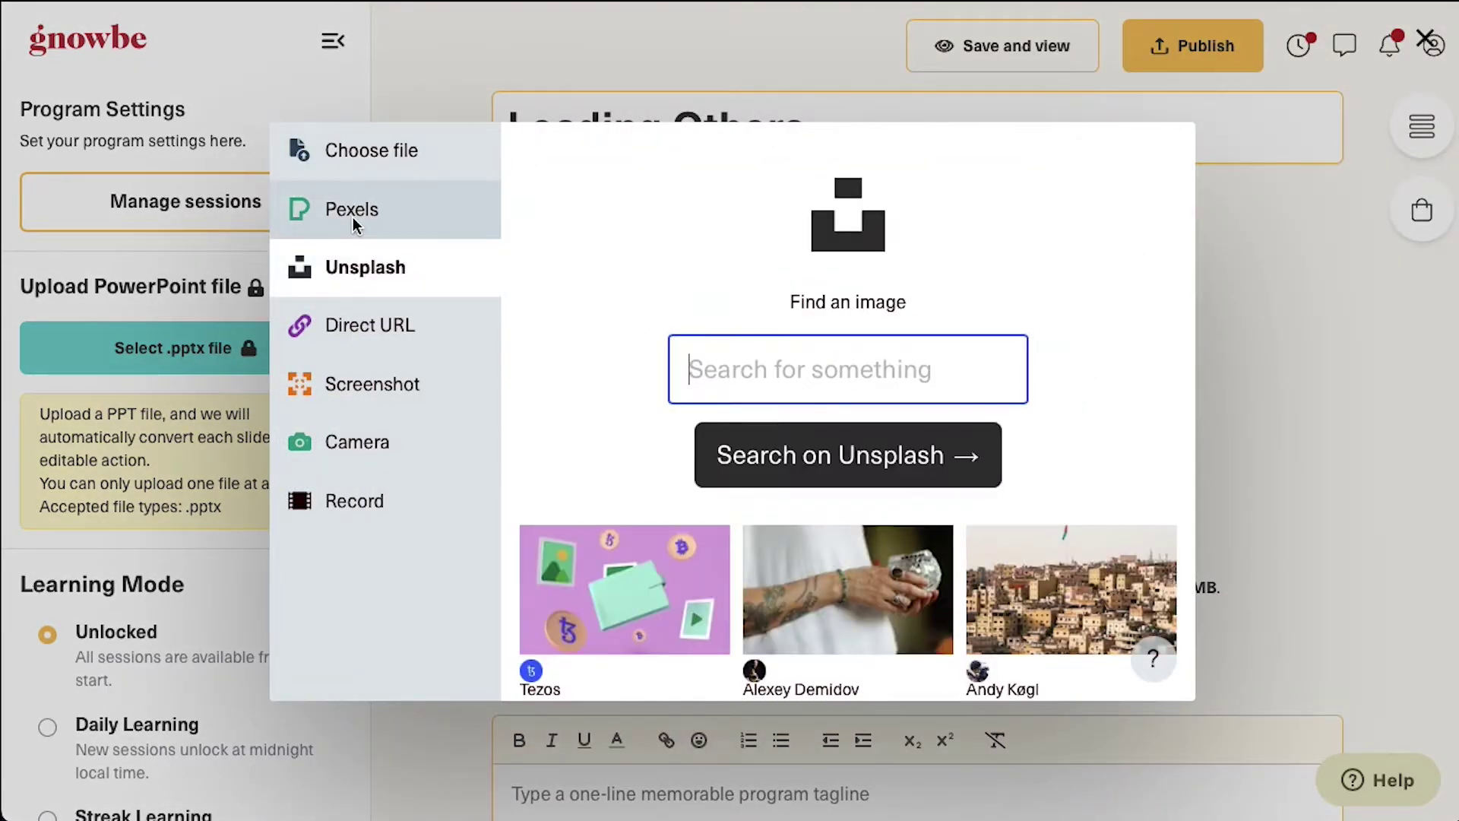
type("lea")
key("Return")
left_click(631, 593)
left_click(1095, 662)
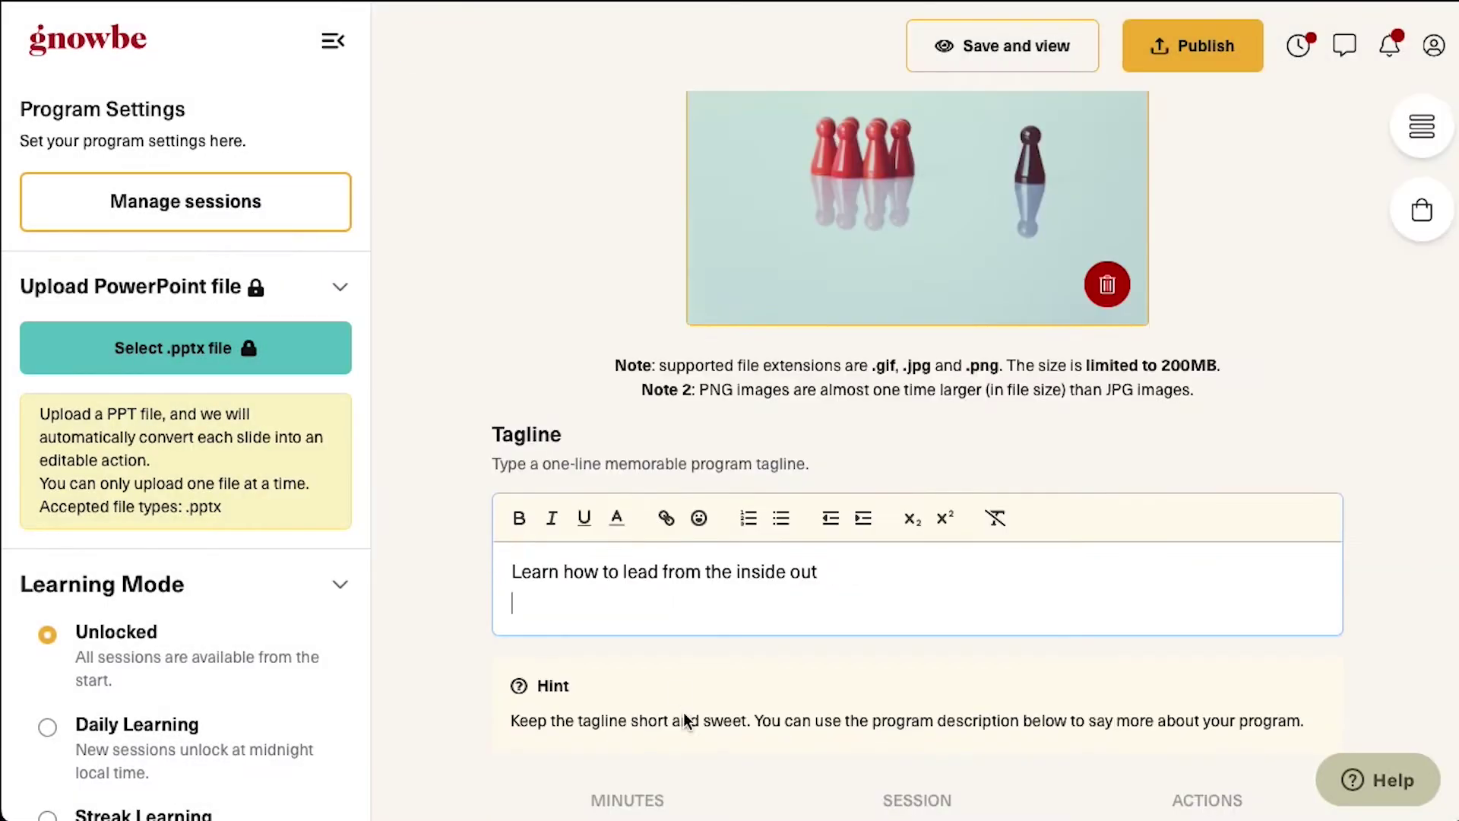
Enter the curator's name and photo, then save and view the program
scroll(687, 733, "down", 8)
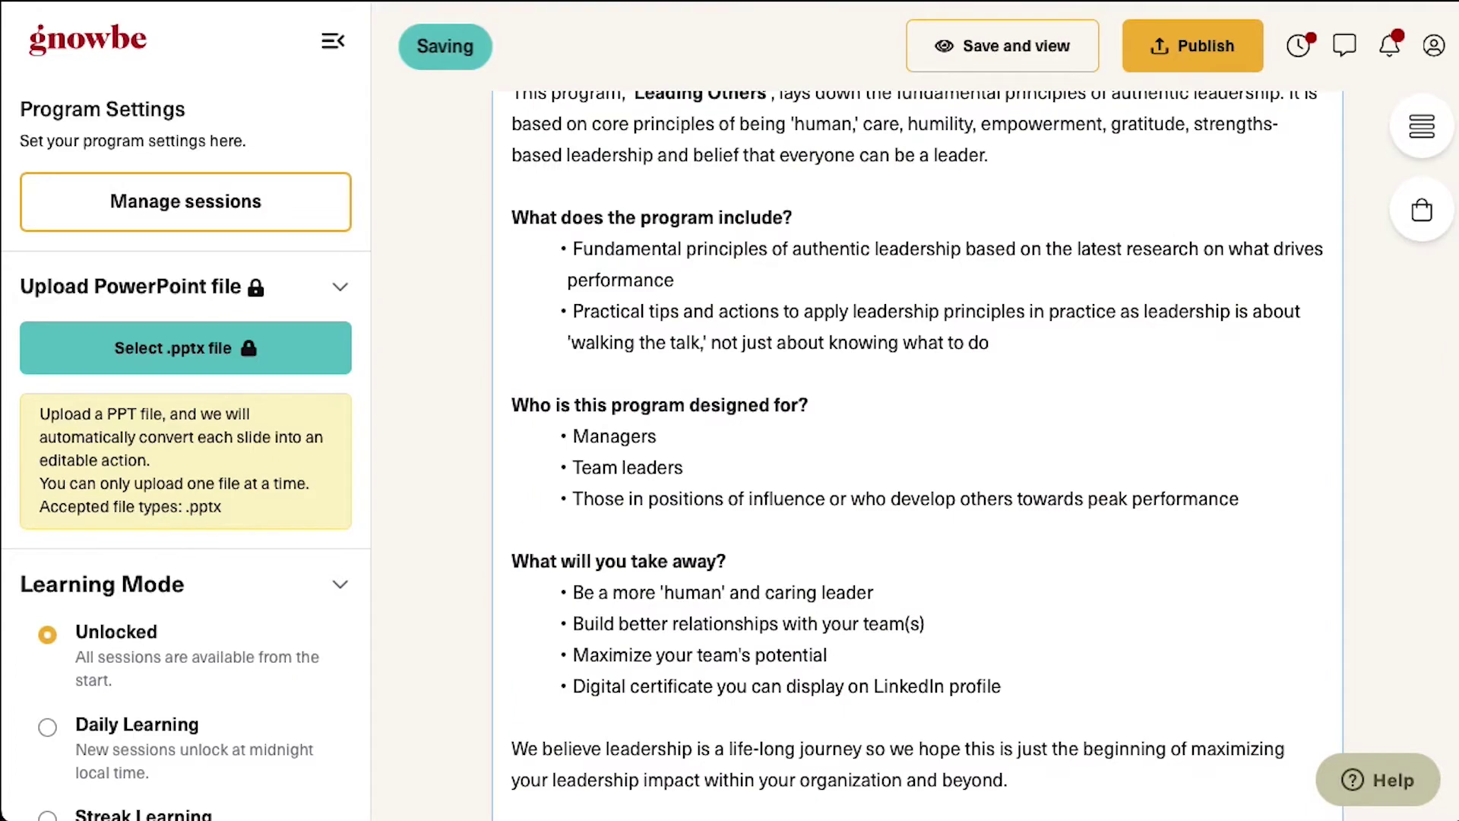
scroll(639, 433, "down", 5)
type("So")
type("Young Kang")
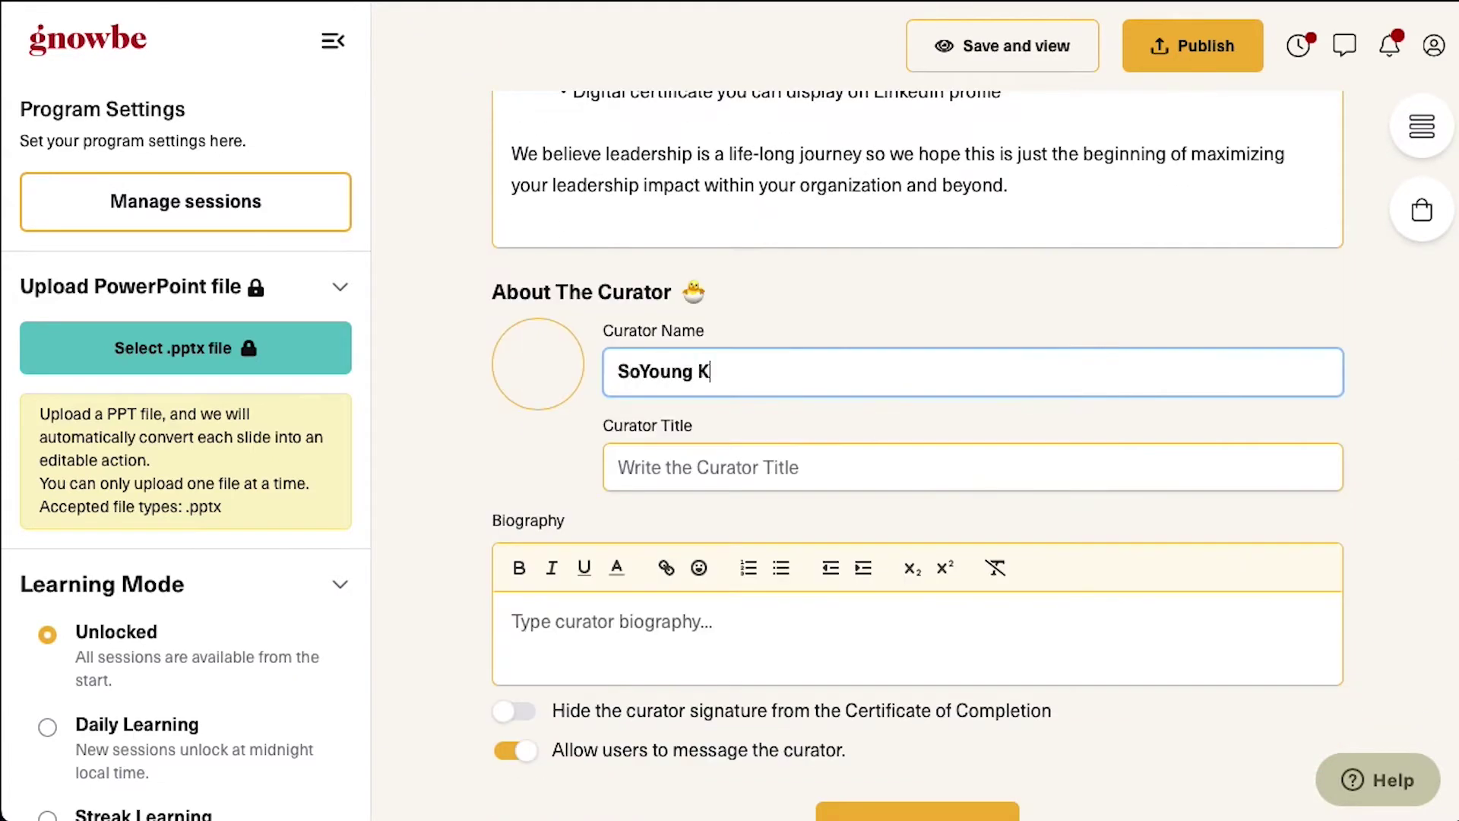
left_click(538, 363)
left_click_drag(682, 305, 684, 311)
left_click(1091, 689)
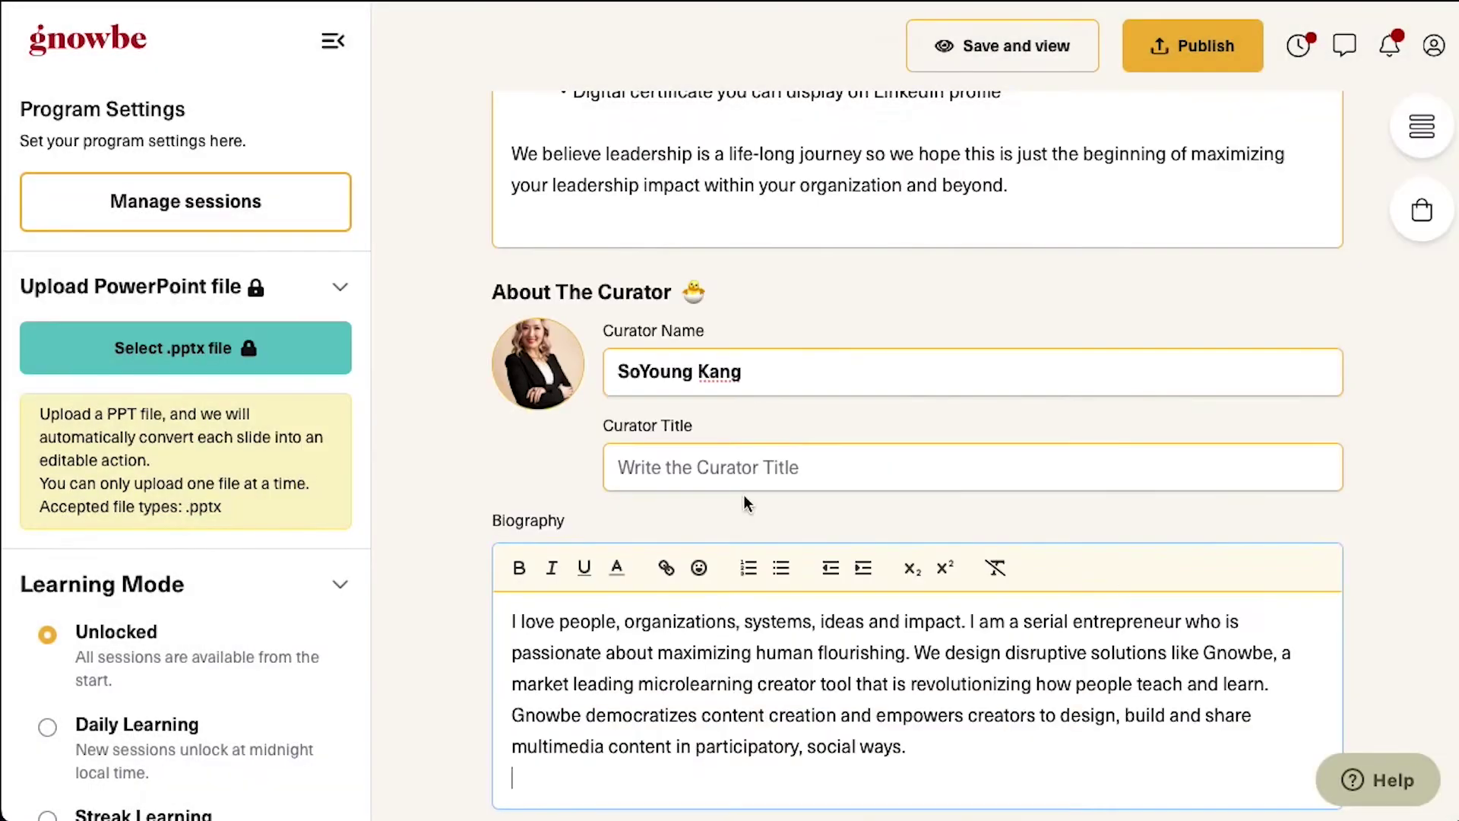
left_click(743, 486)
left_click(1037, 49)
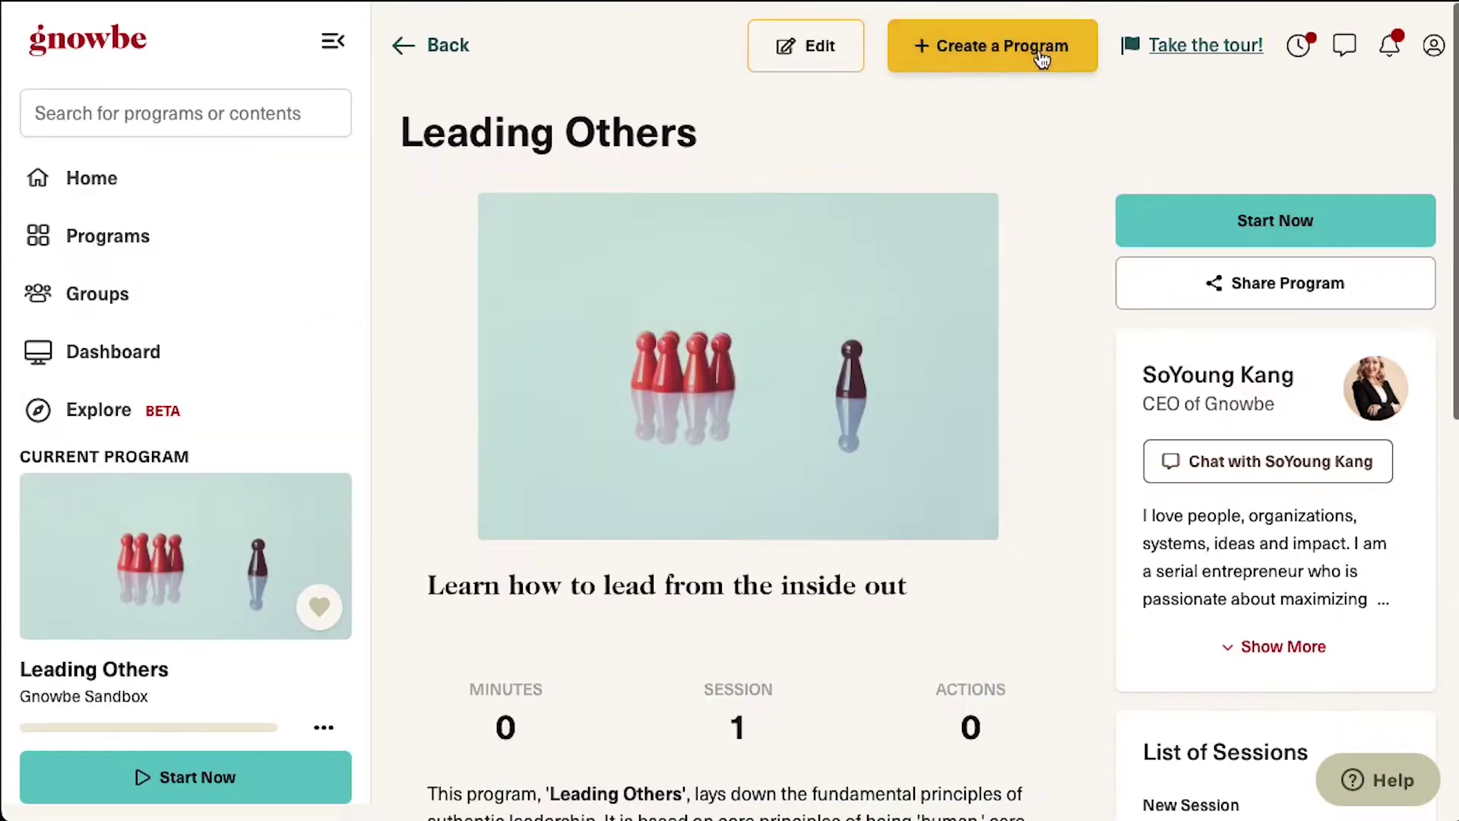
Return to Edit Mode for Leading Others and add Session 1, 'New Session'
scroll(935, 430, "down", 10)
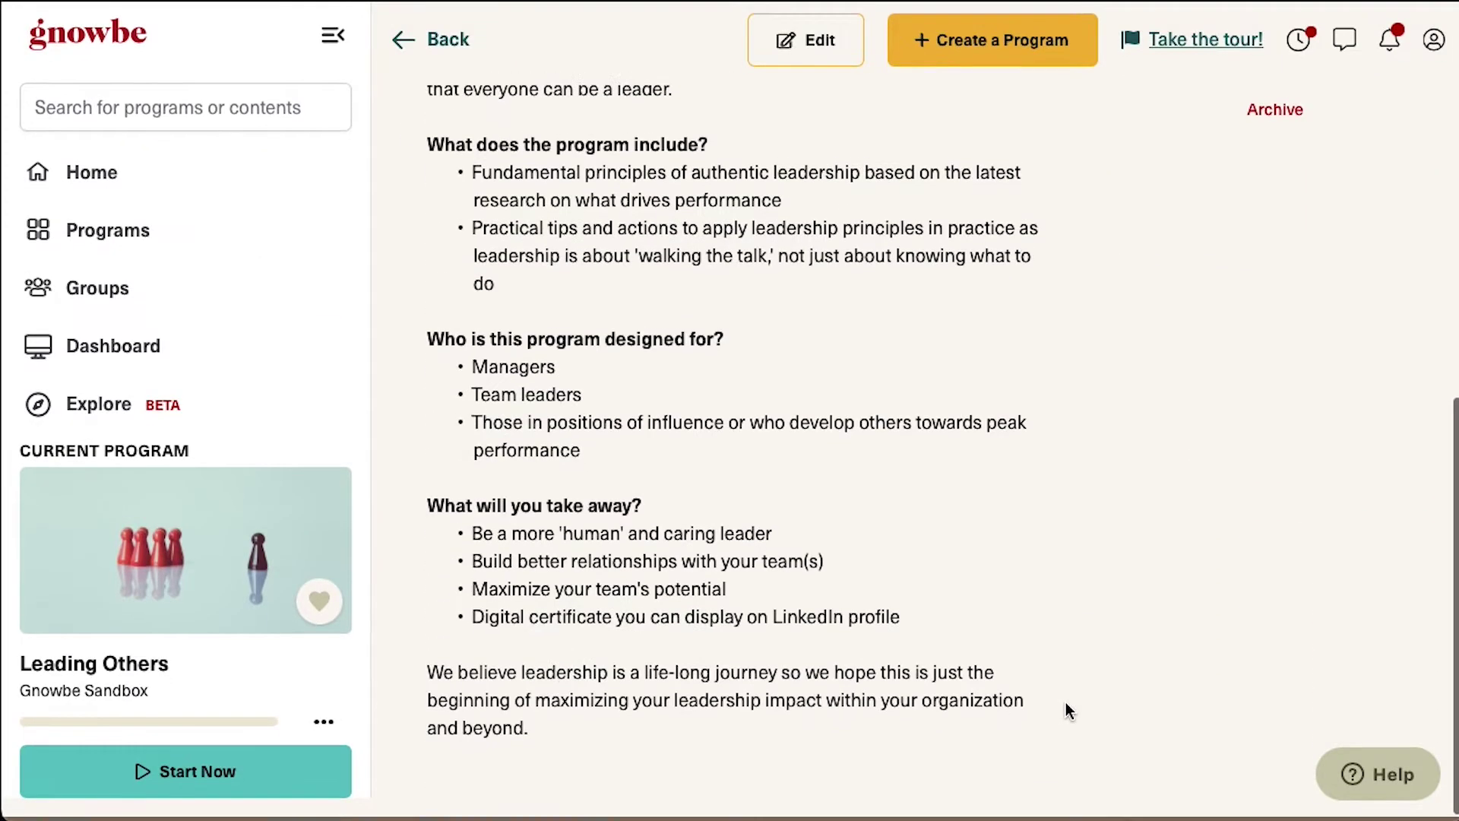
scroll(1065, 702, "up", 10)
left_click(826, 50)
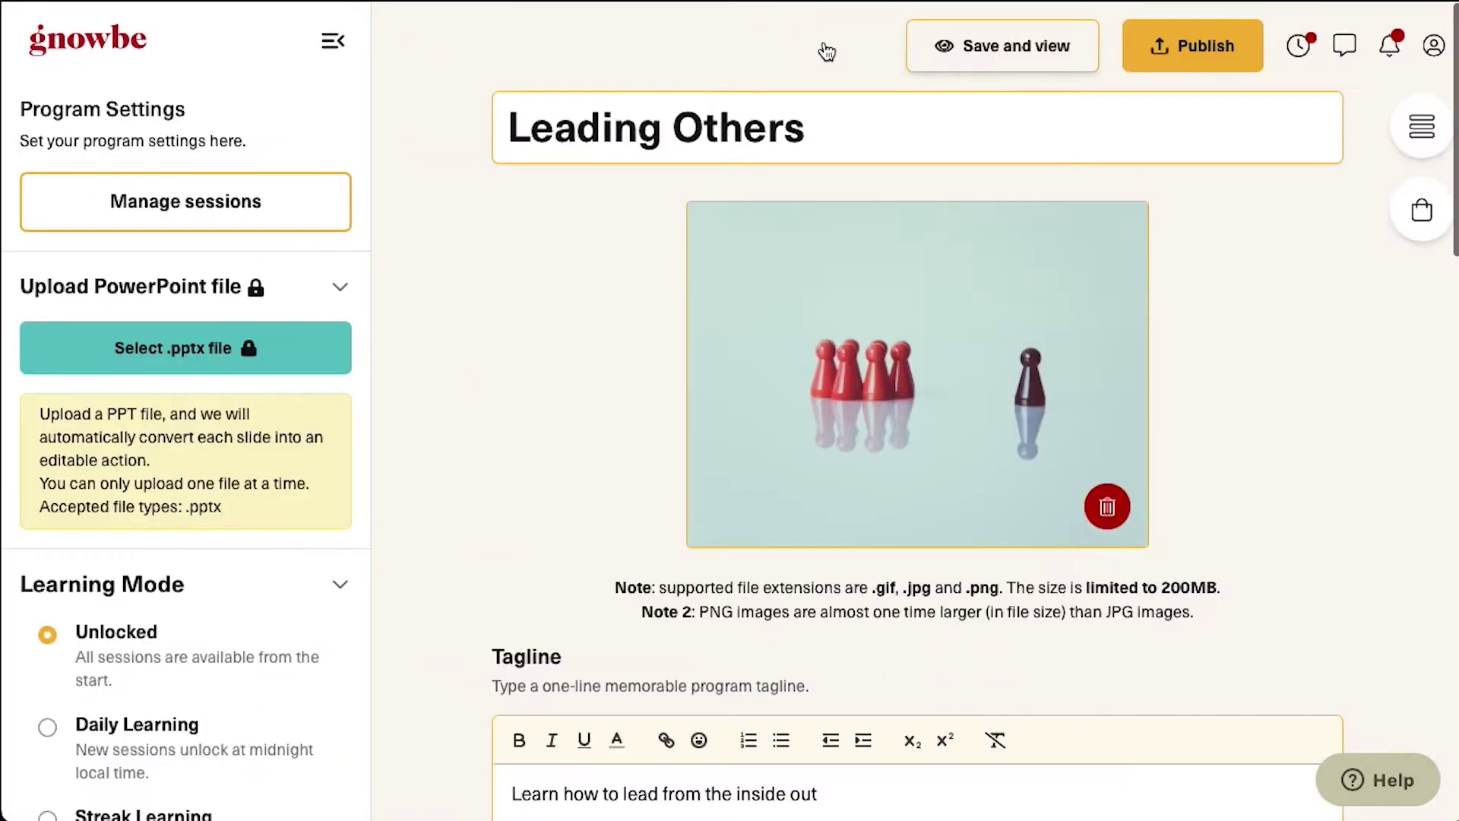
scroll(980, 596, "down", 15)
scroll(983, 595, "down", 3)
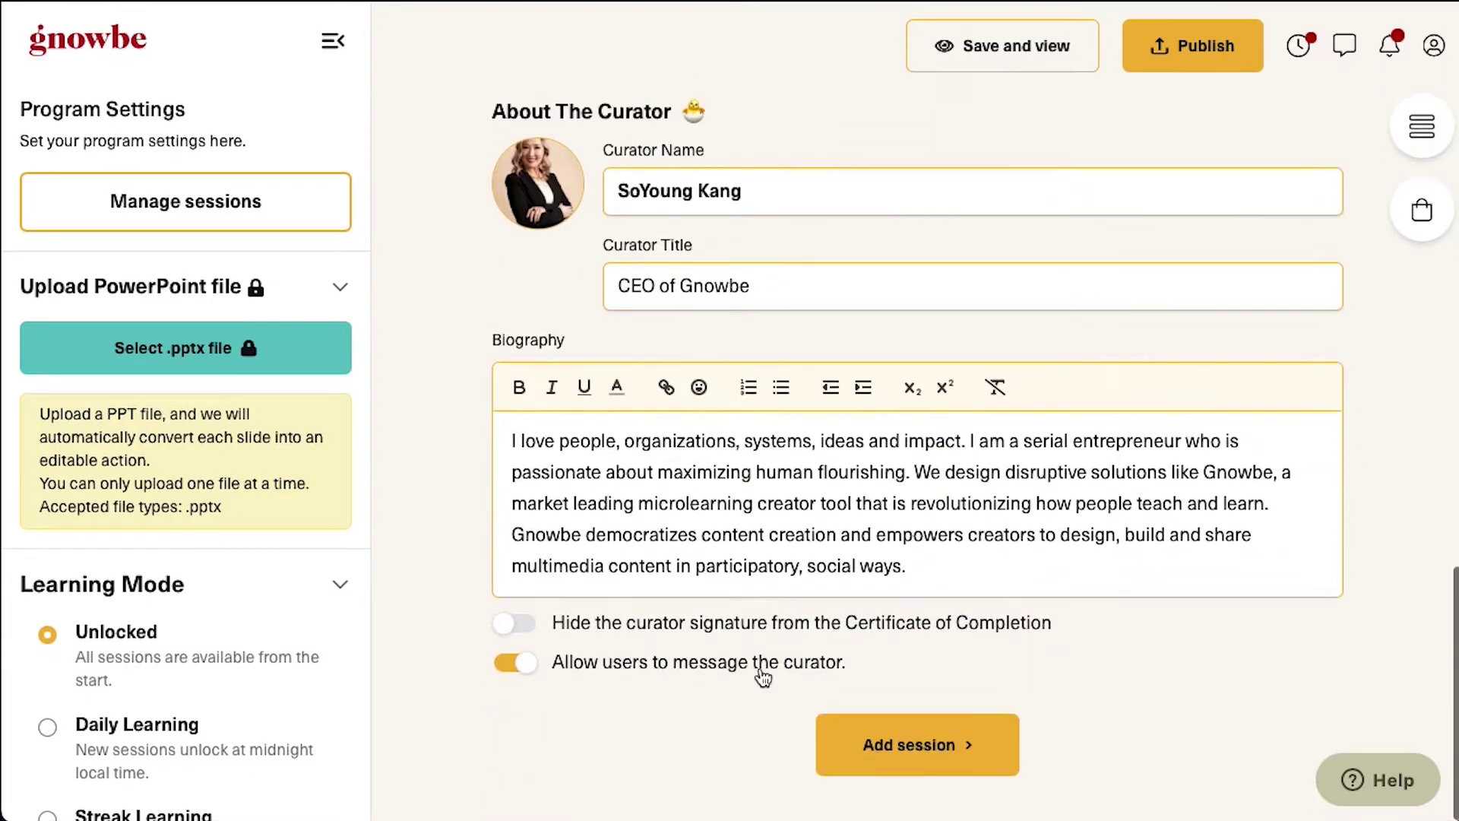
left_click(975, 750)
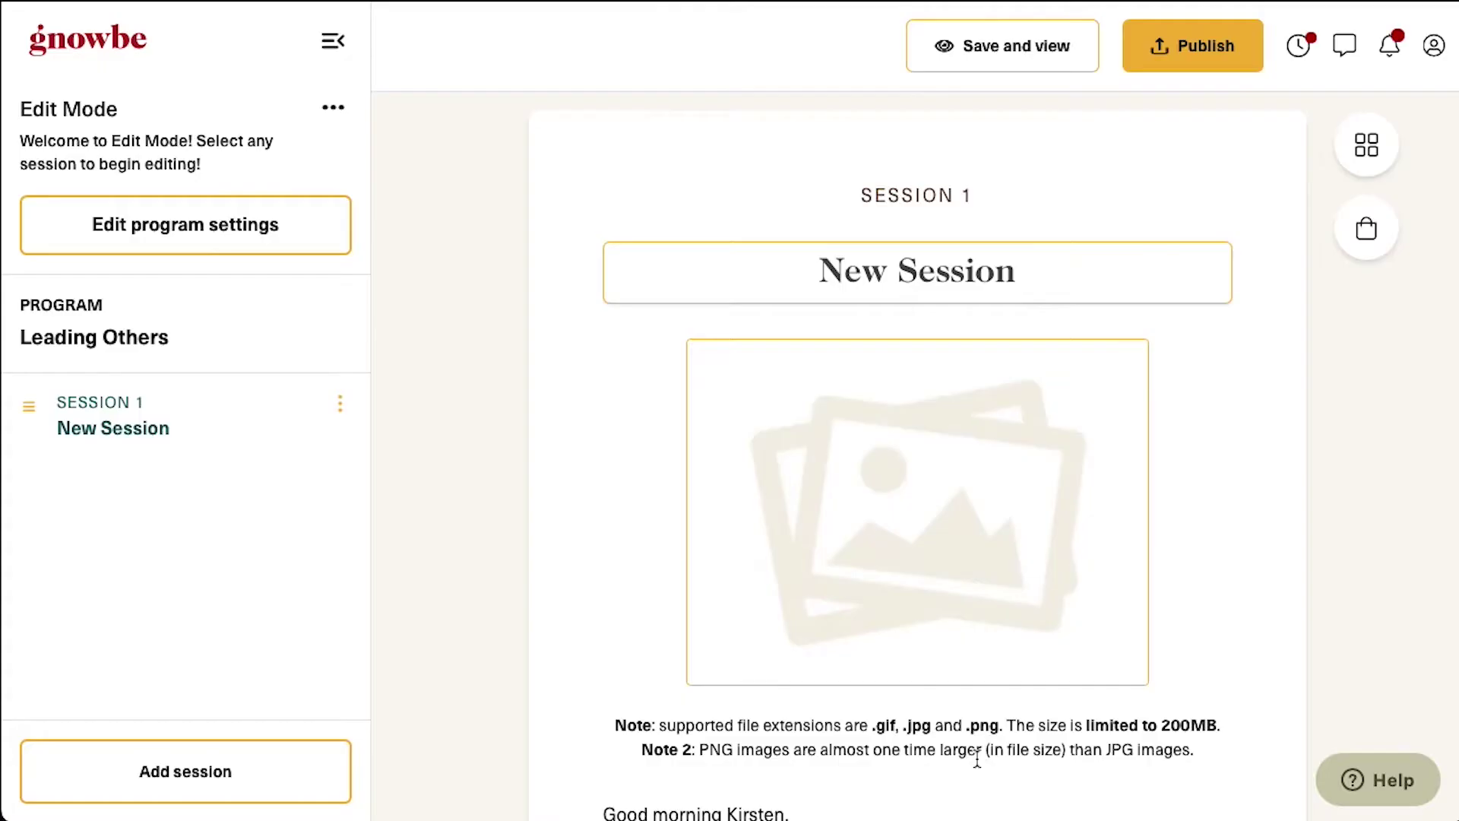
scroll(593, 479, "down", 1)
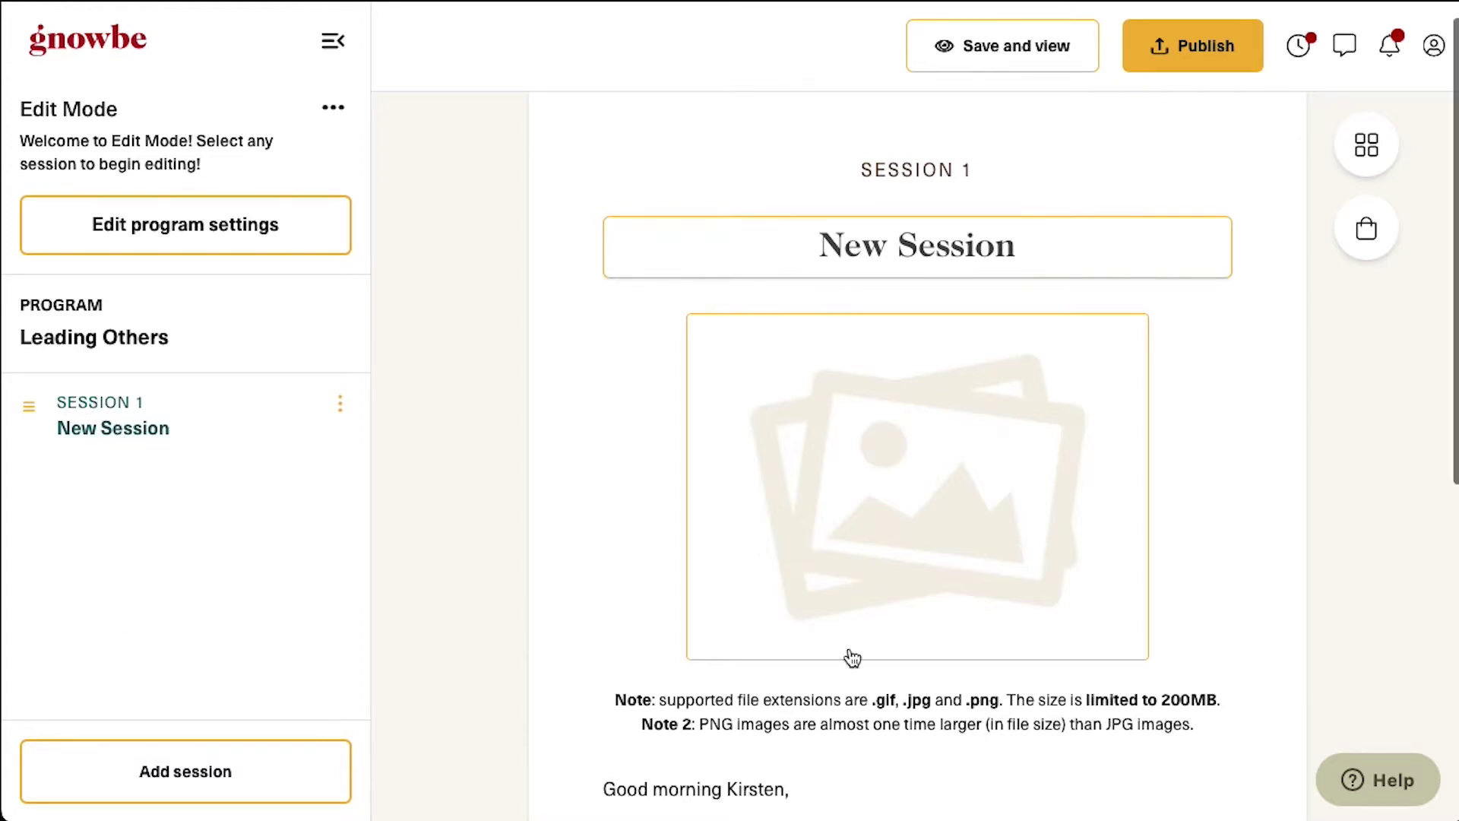
scroll(852, 657, "down", 8)
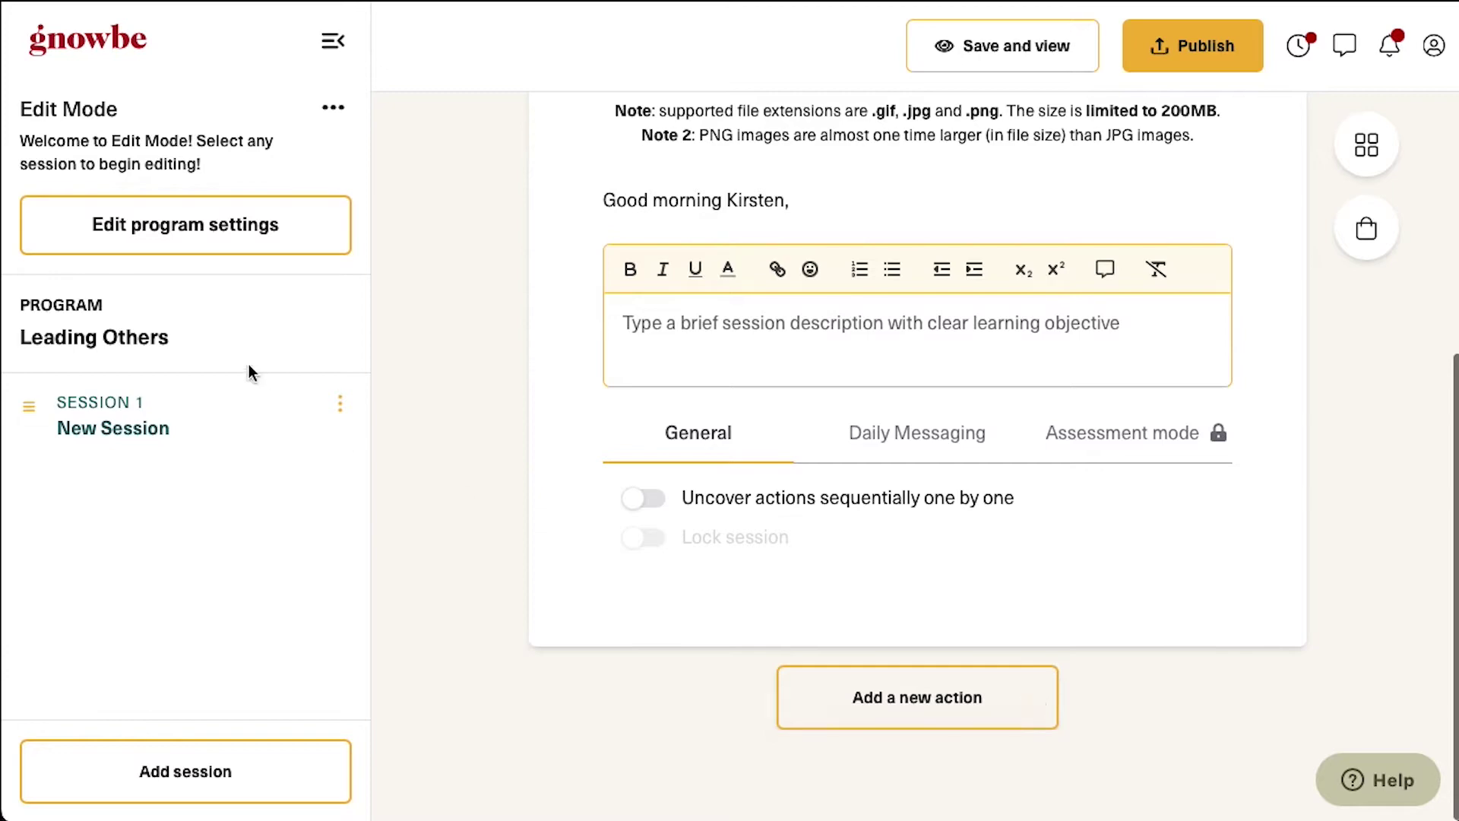
Rename Session 1 to 'Caring Leadership'
left_click(991, 724)
key("Escape")
triple_click(953, 274)
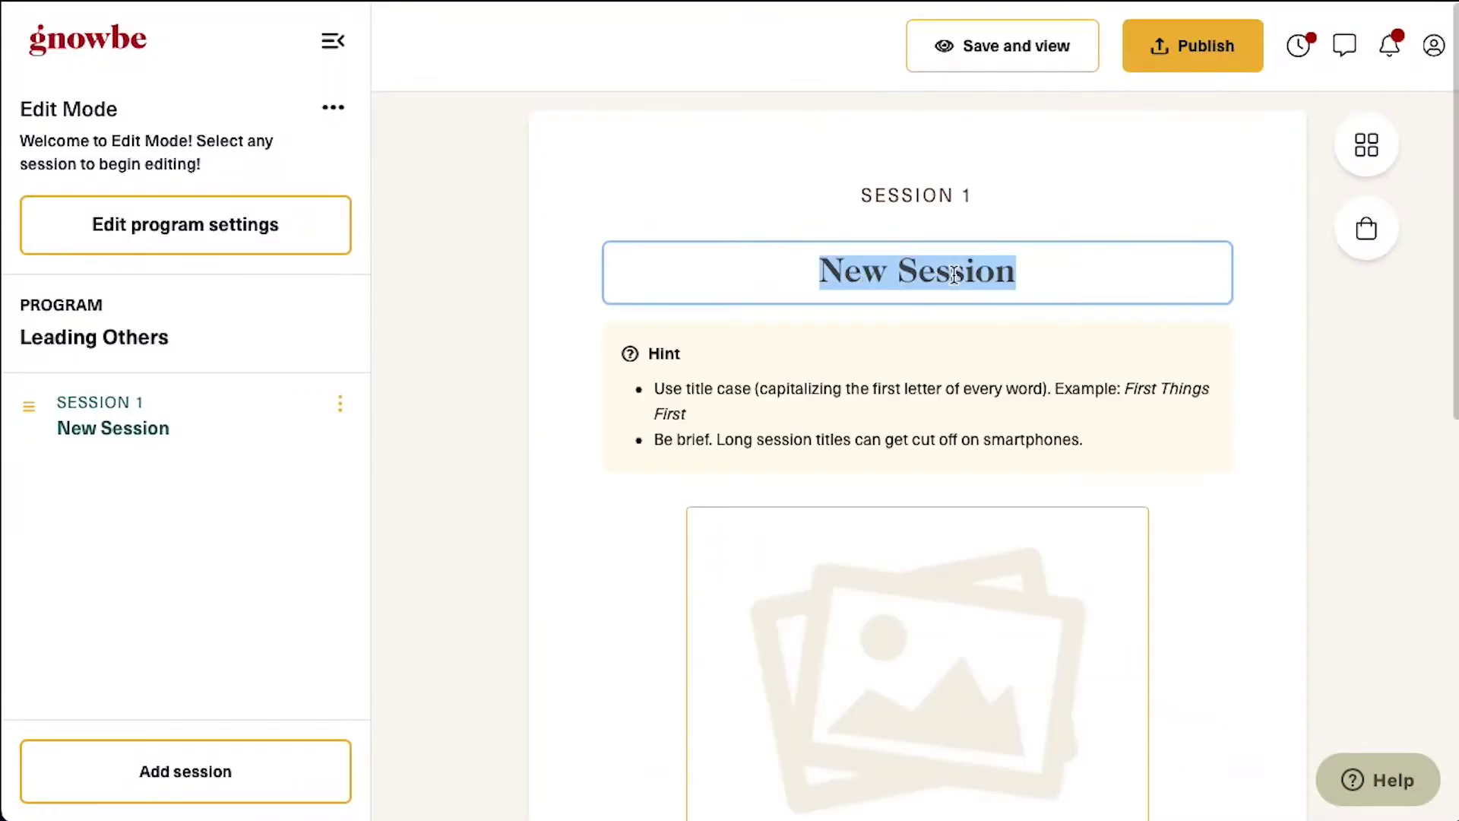
type("Caring Leadership")
left_click(522, 488)
Add sessions 'Leading from the inside out' and 'Identify your values'
left_click(156, 782)
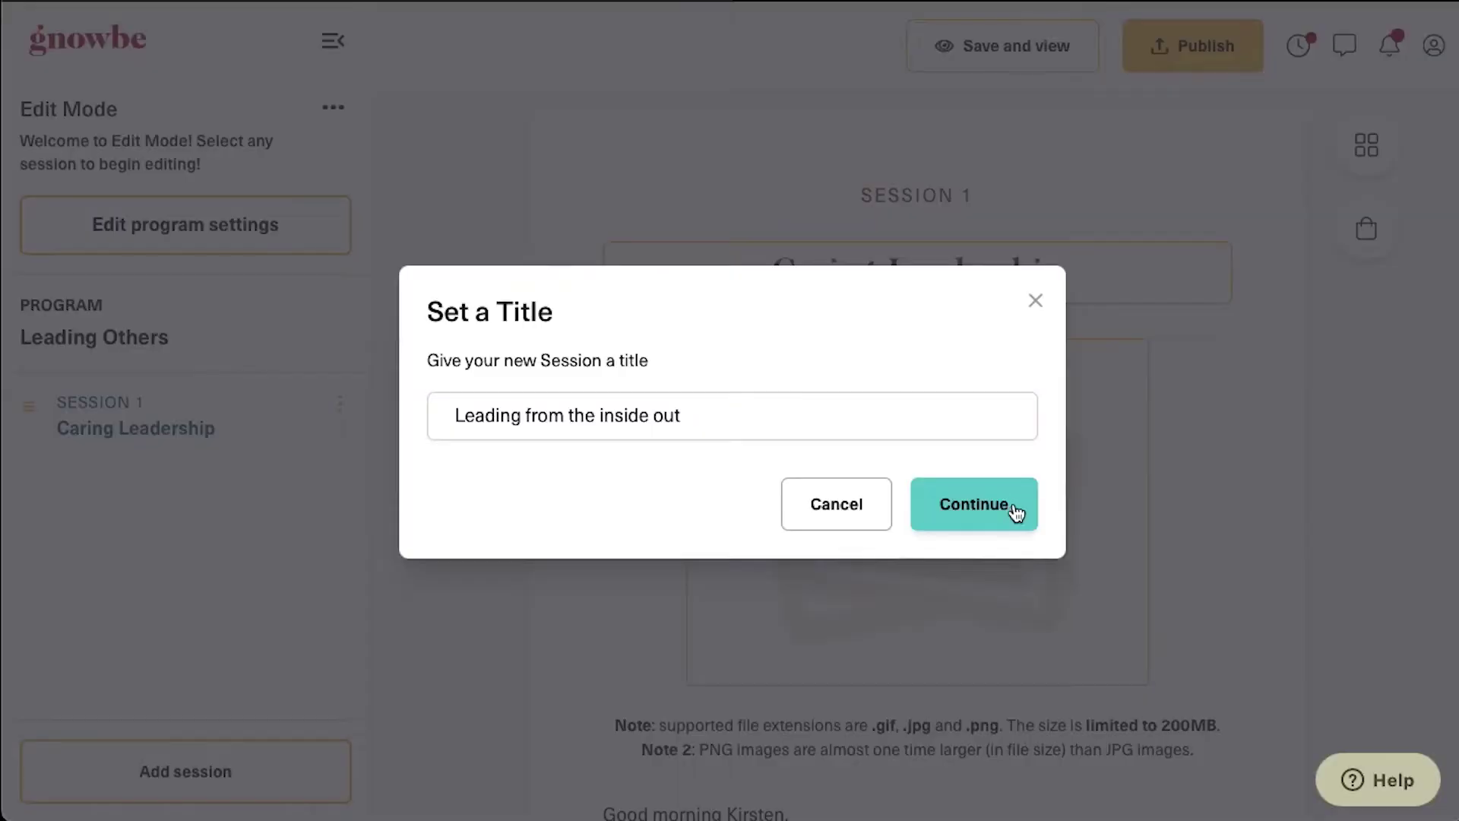
left_click(1019, 511)
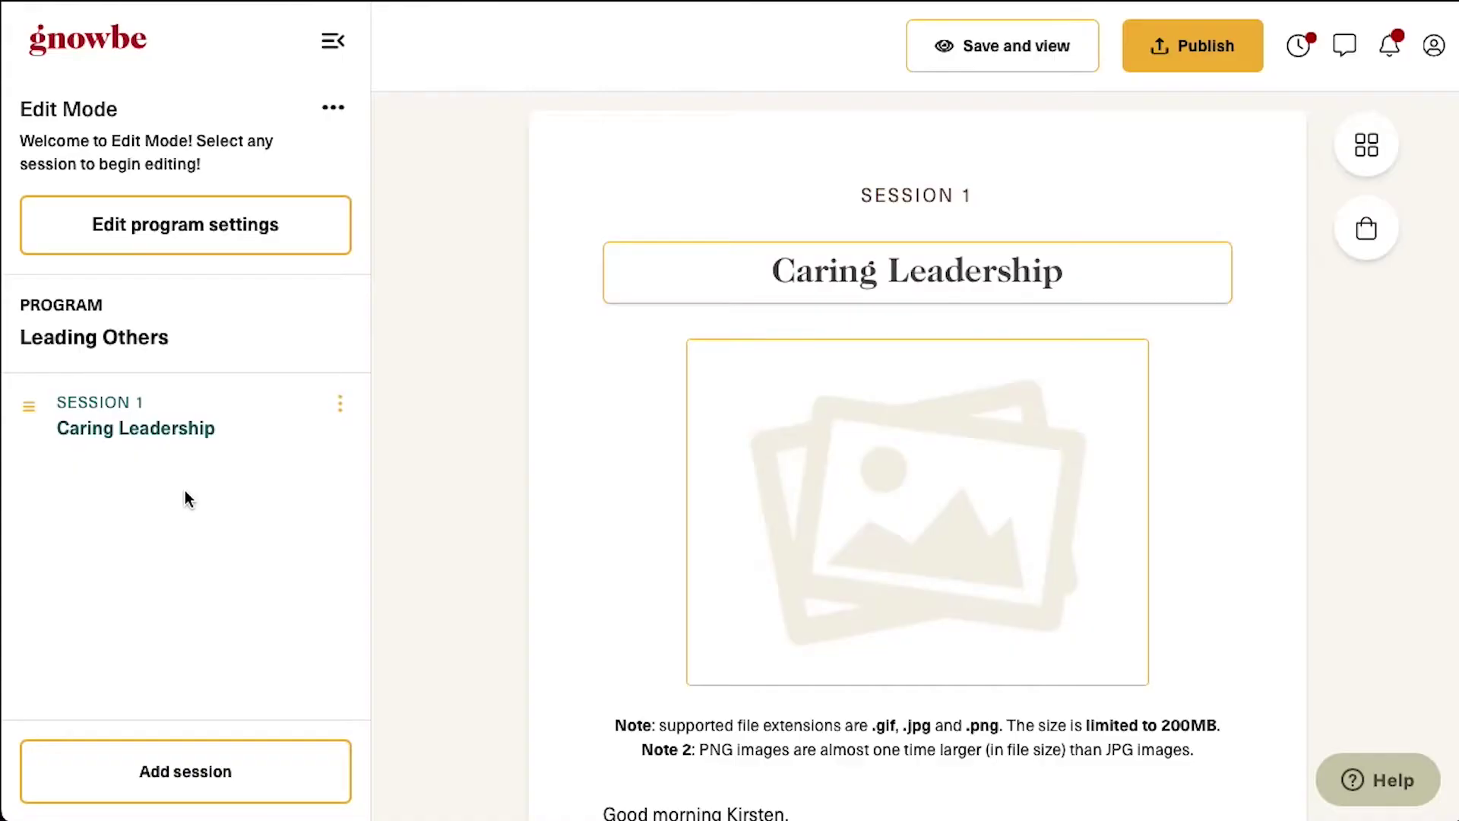
left_click(212, 778)
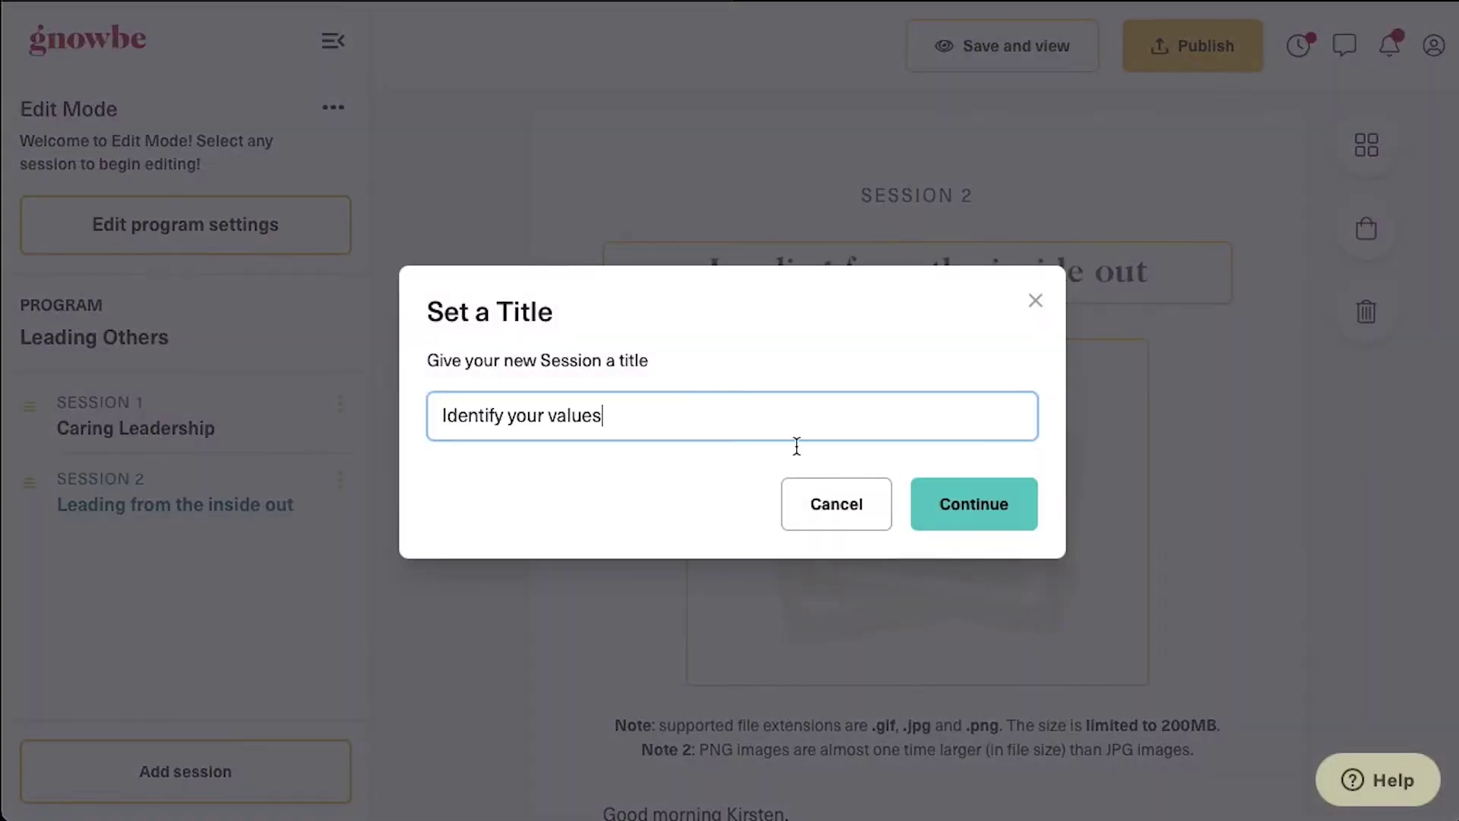
left_click(977, 498)
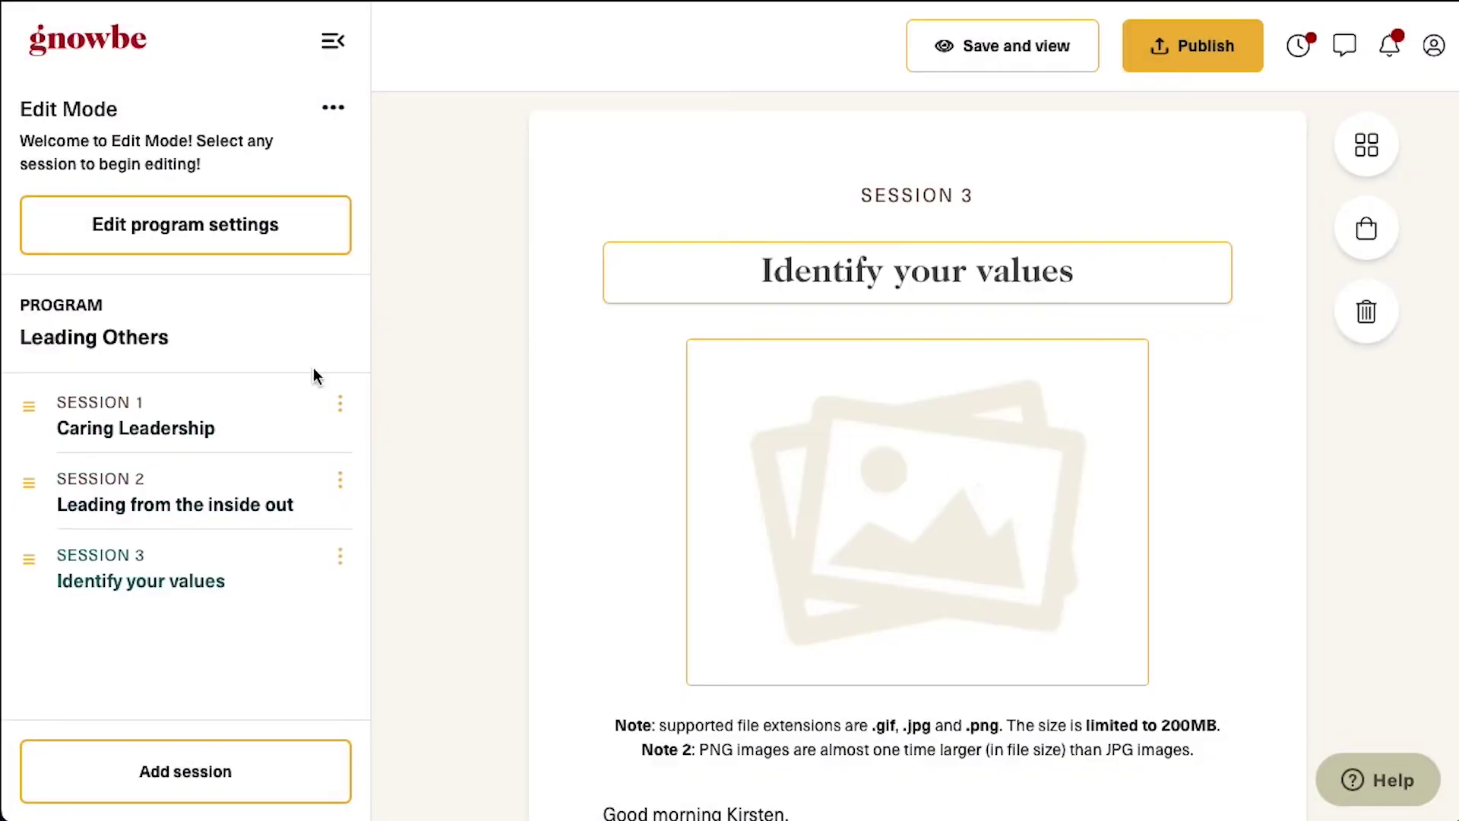
left_click(133, 405)
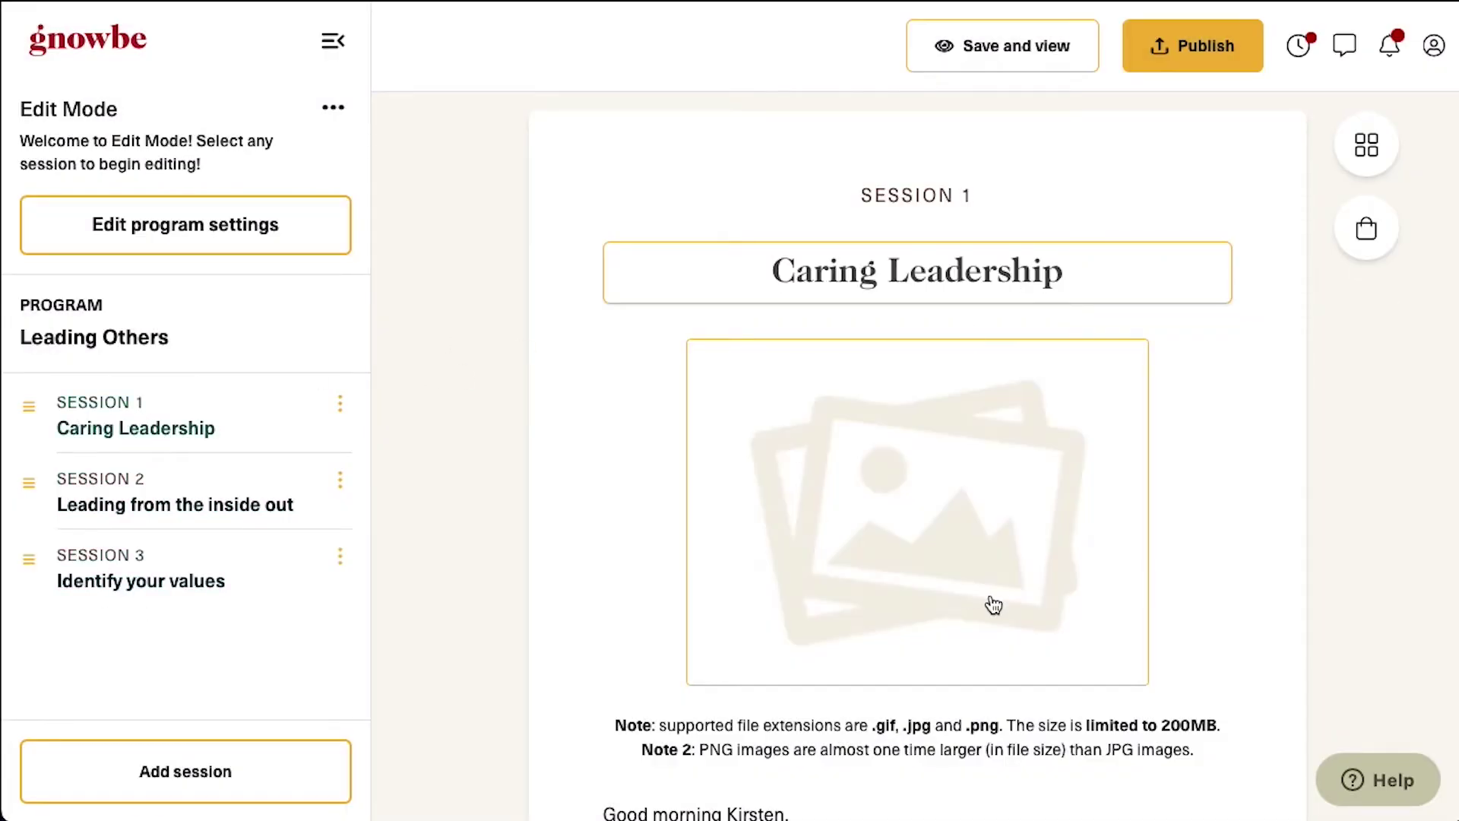
Give Session 1 a hands photo from an Unsplash 'caring' search
scroll(1013, 537, "down", 8)
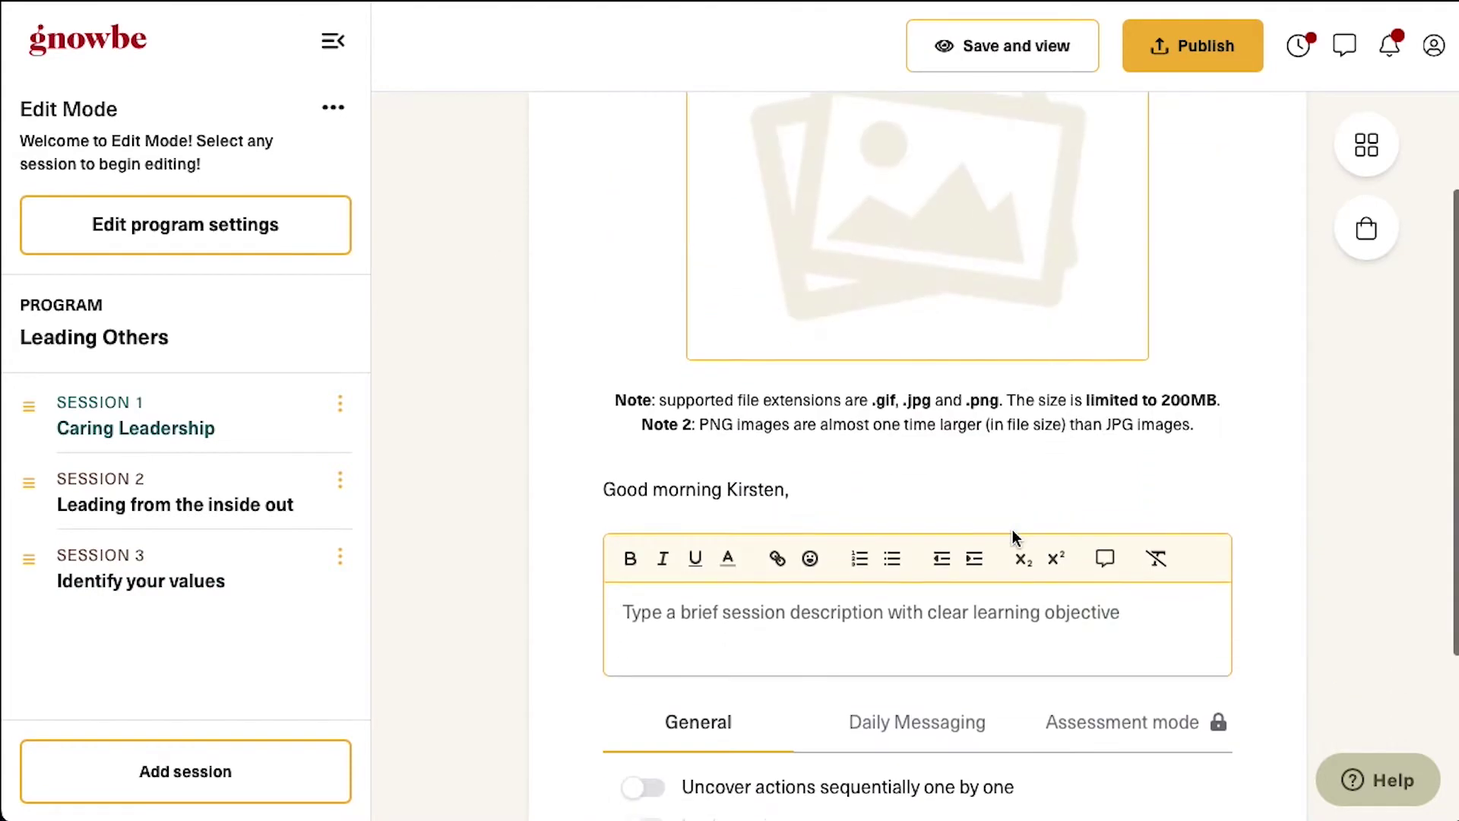
scroll(1012, 538, "up", 7)
scroll(1013, 537, "down", 6)
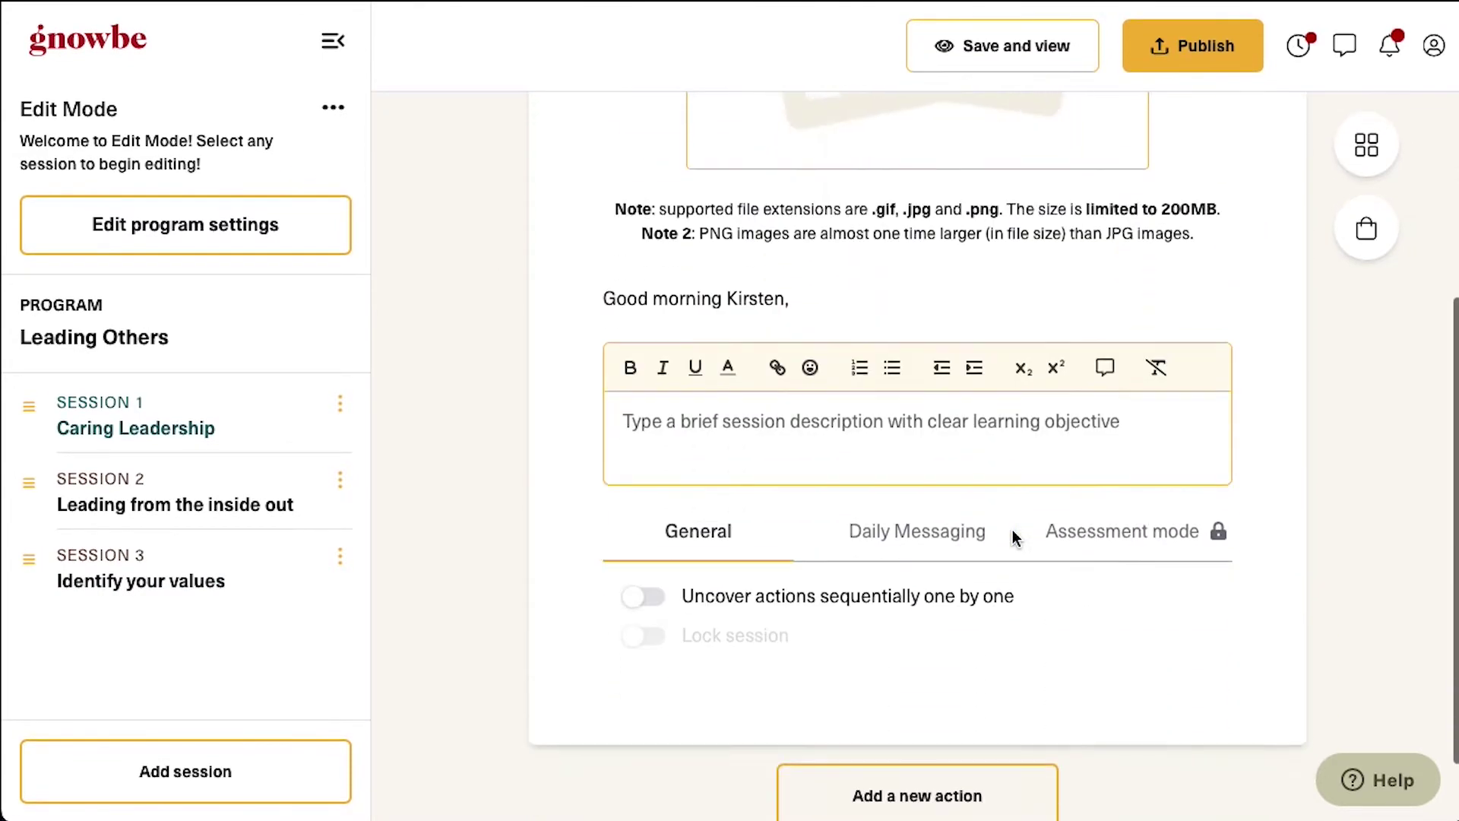
scroll(1013, 537, "up", 6)
left_click(1006, 459)
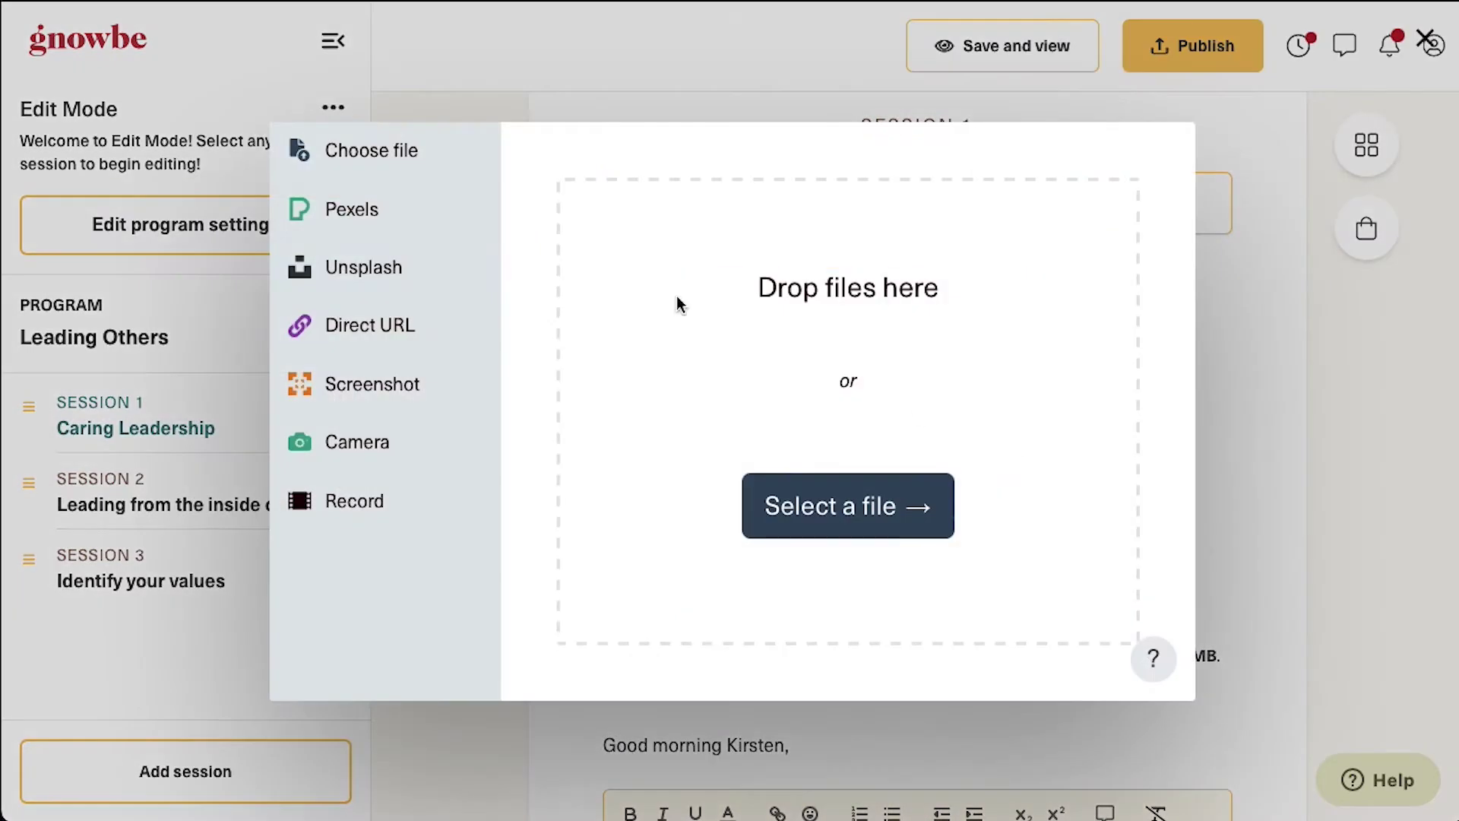
left_click(375, 269)
type("caring")
key("Return")
left_click(625, 590)
left_click(1094, 664)
scroll(1016, 499, "down", 4)
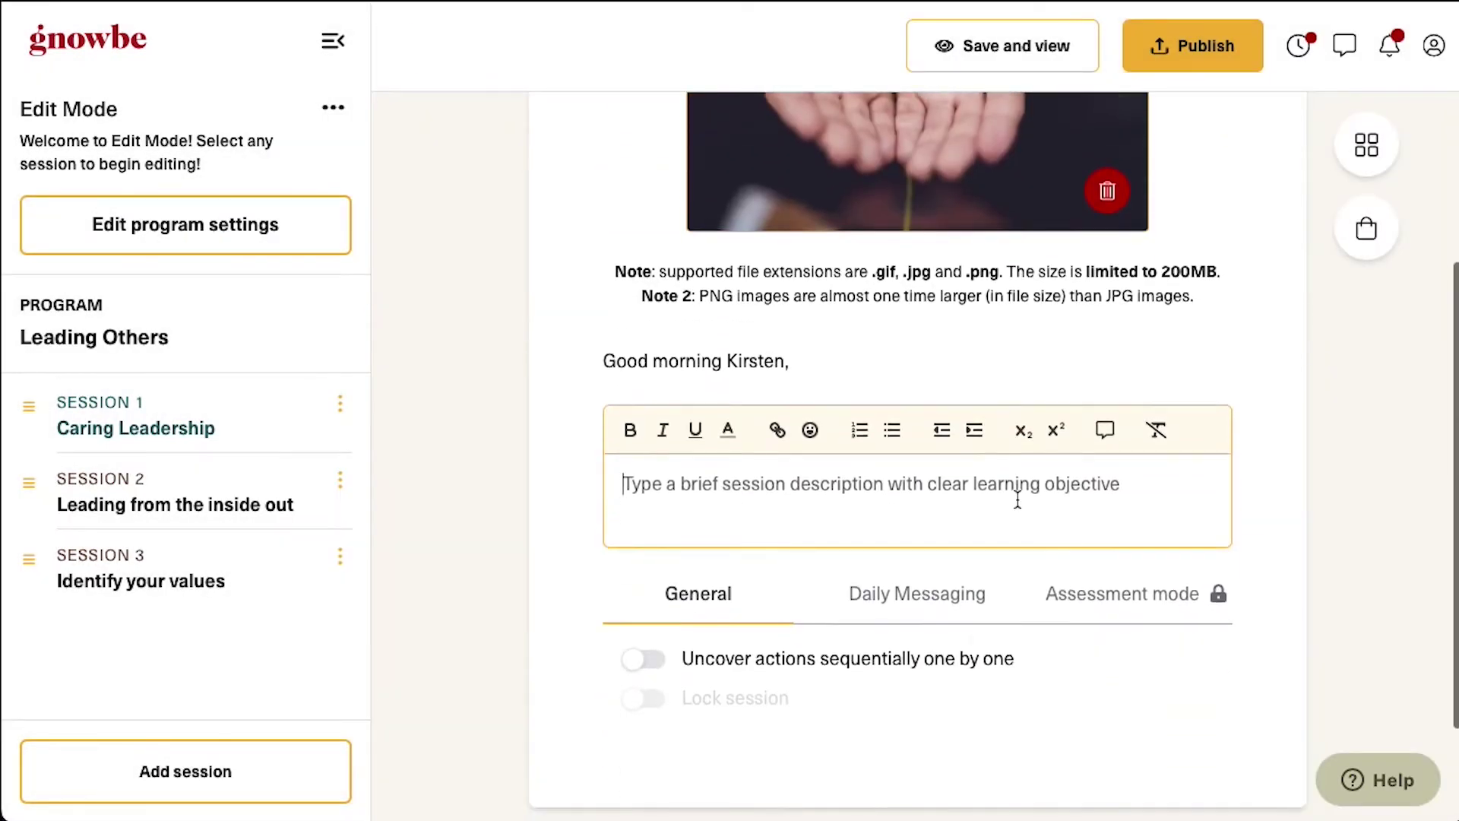
left_click(956, 728)
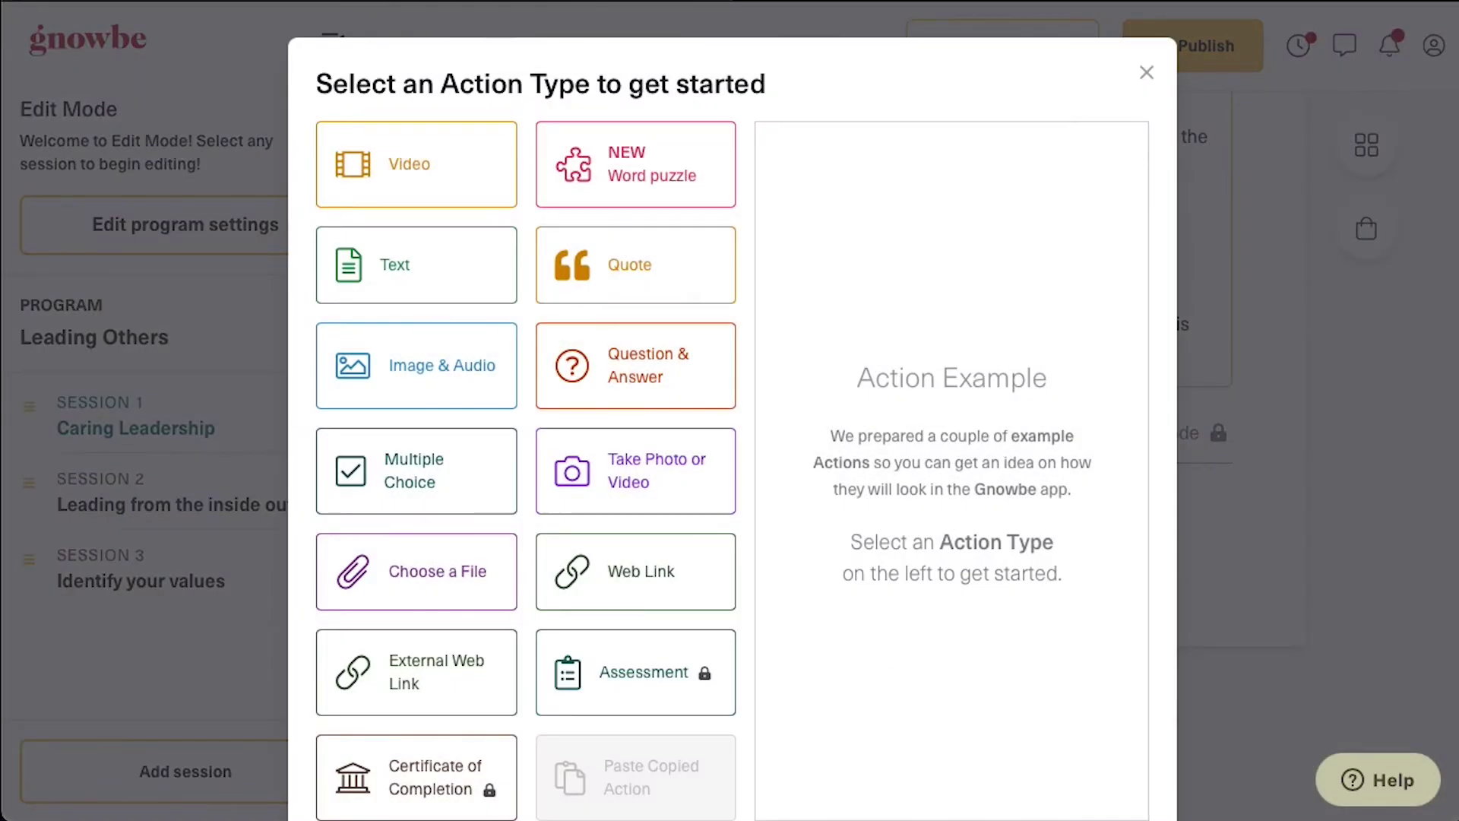
Add a text action titled 'Maximize your Gnowbe learning journey' to Session 1
left_click(473, 284)
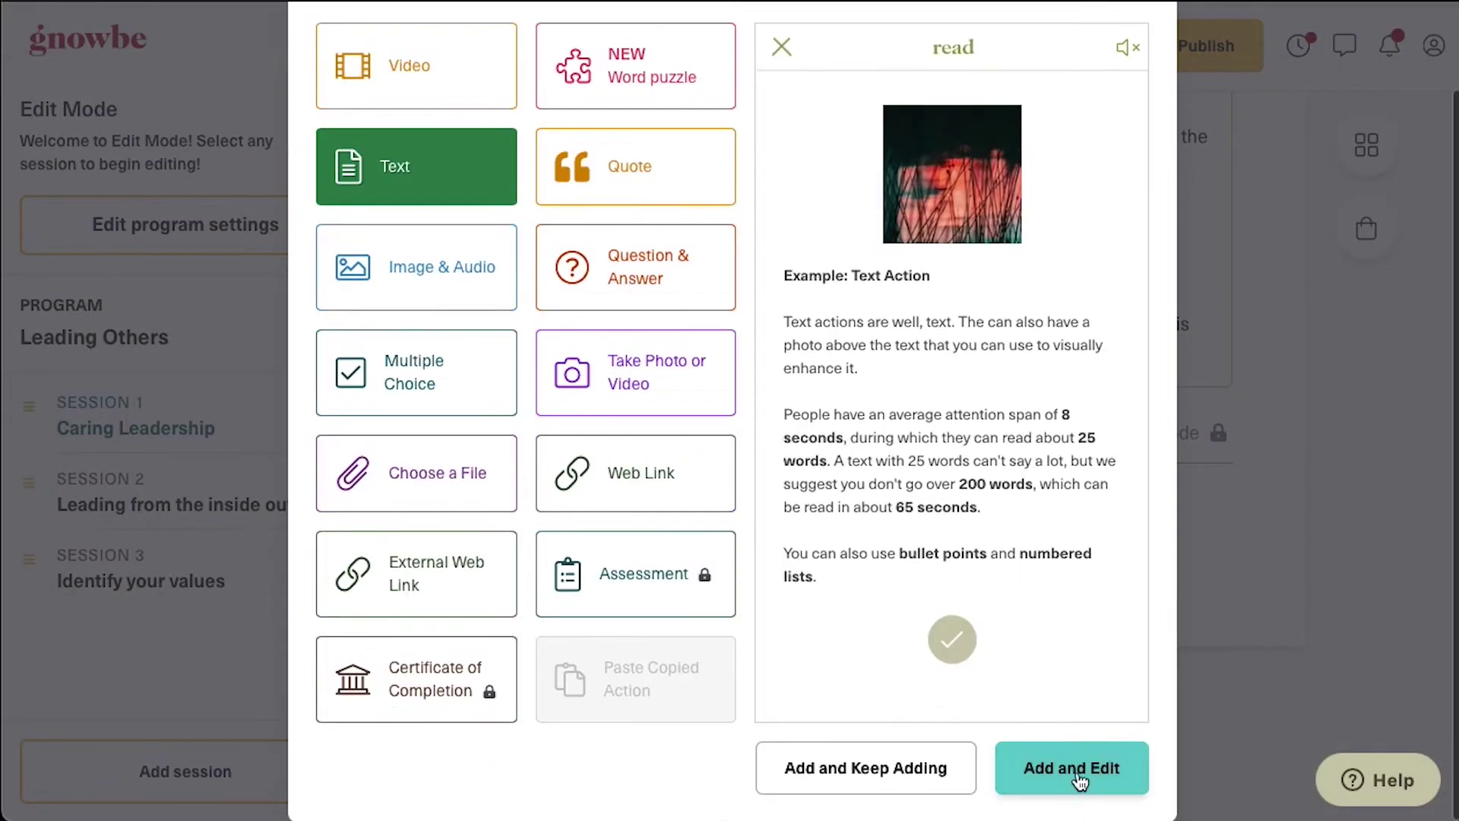
left_click(1072, 768)
type("1. Maximize your Gnowbe learning journey")
left_click(983, 508)
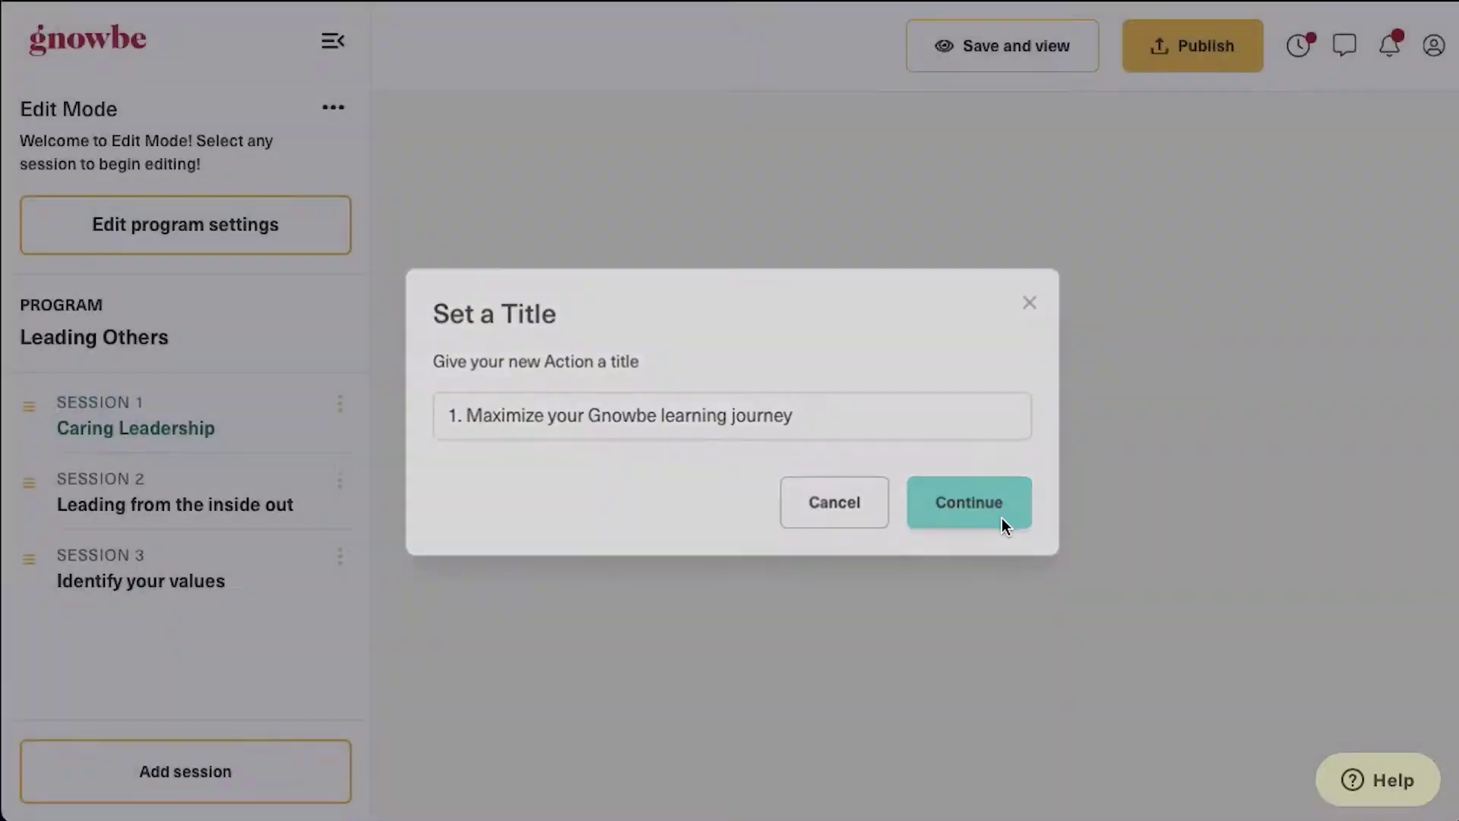
scroll(818, 465, "down", 8)
scroll(818, 465, "up", 8)
Set the action image to a winding-road photo from an Unsplash 'journey' search
left_click(874, 362)
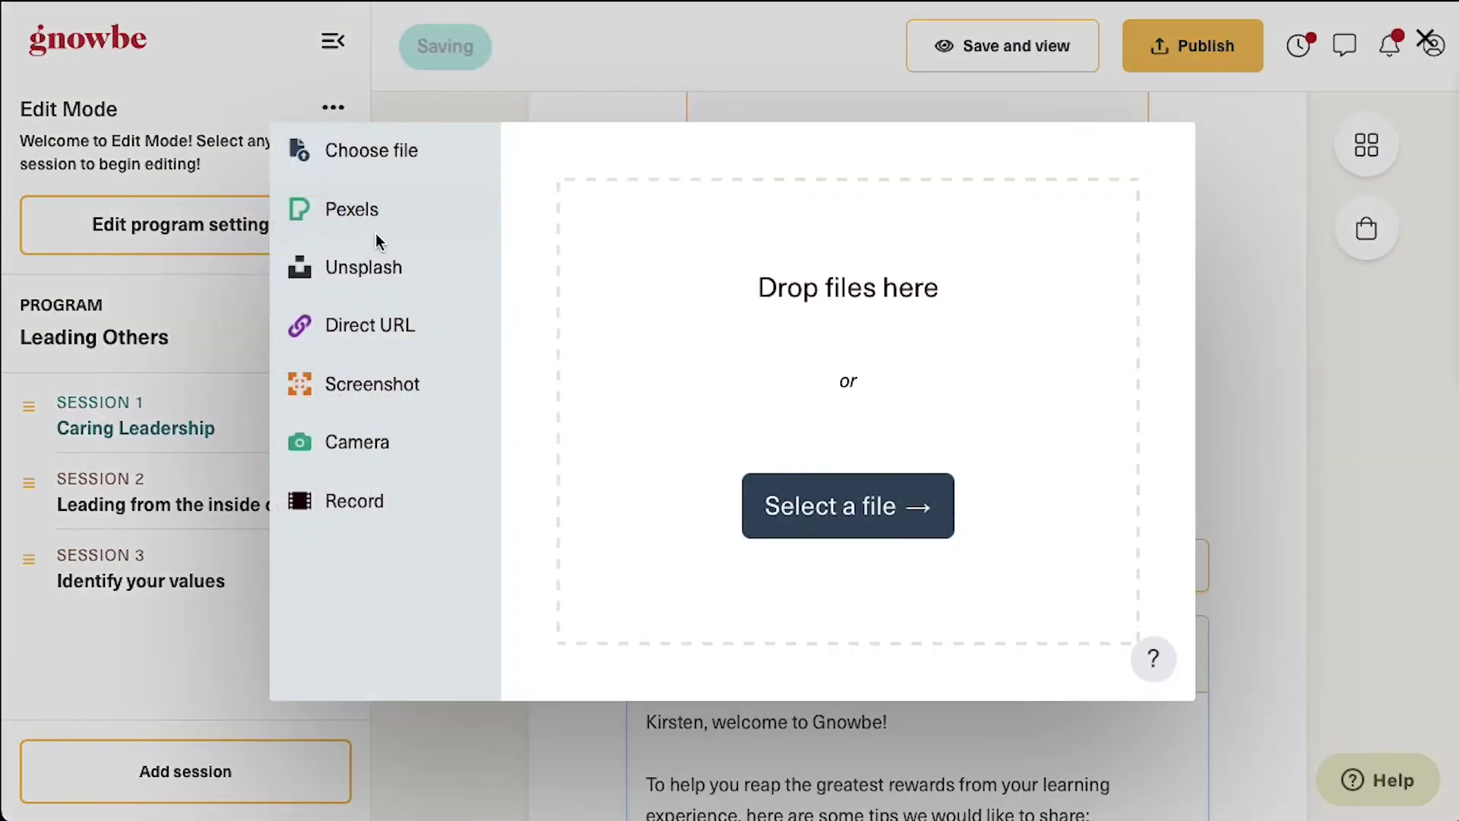
left_click(360, 270)
type("journe")
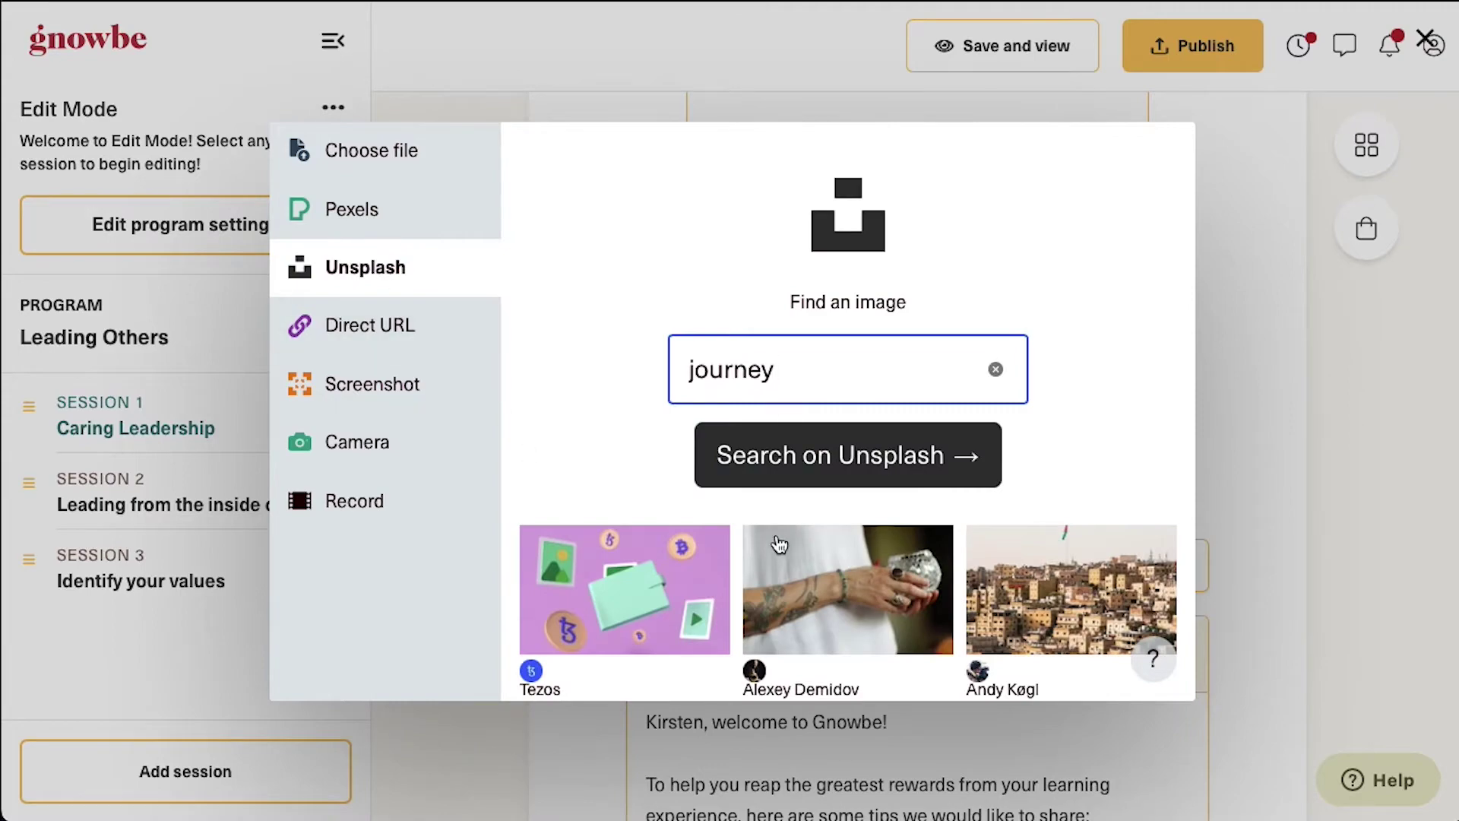
type("y")
left_click(577, 555)
left_click(1101, 663)
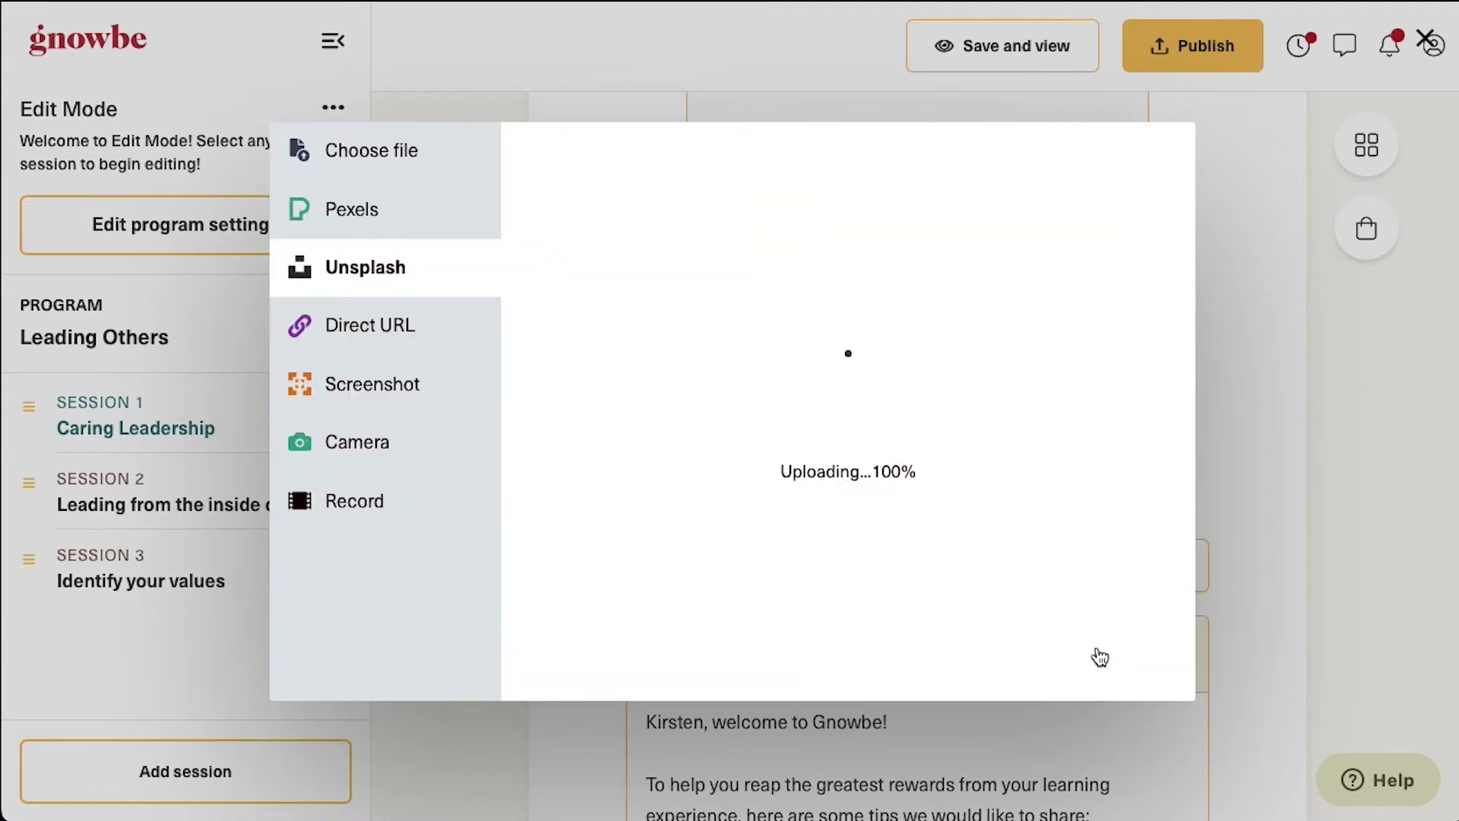
scroll(1238, 567, "down", 10)
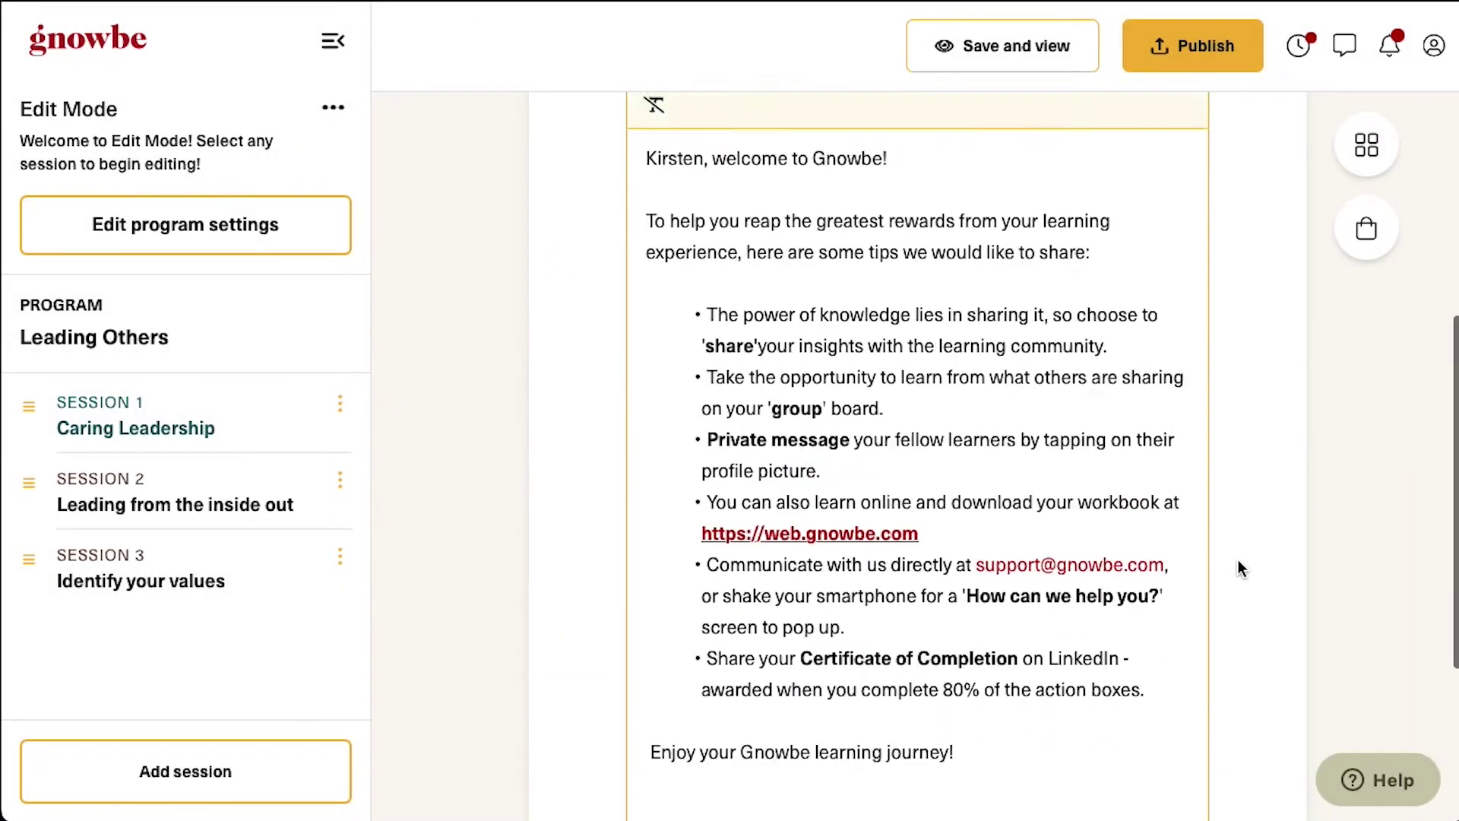
scroll(1238, 567, "up", 5)
Preview the welcome action as a learner, then return to the session editor
left_click(1030, 57)
scroll(1032, 532, "down", 10)
scroll(1032, 532, "up", 10)
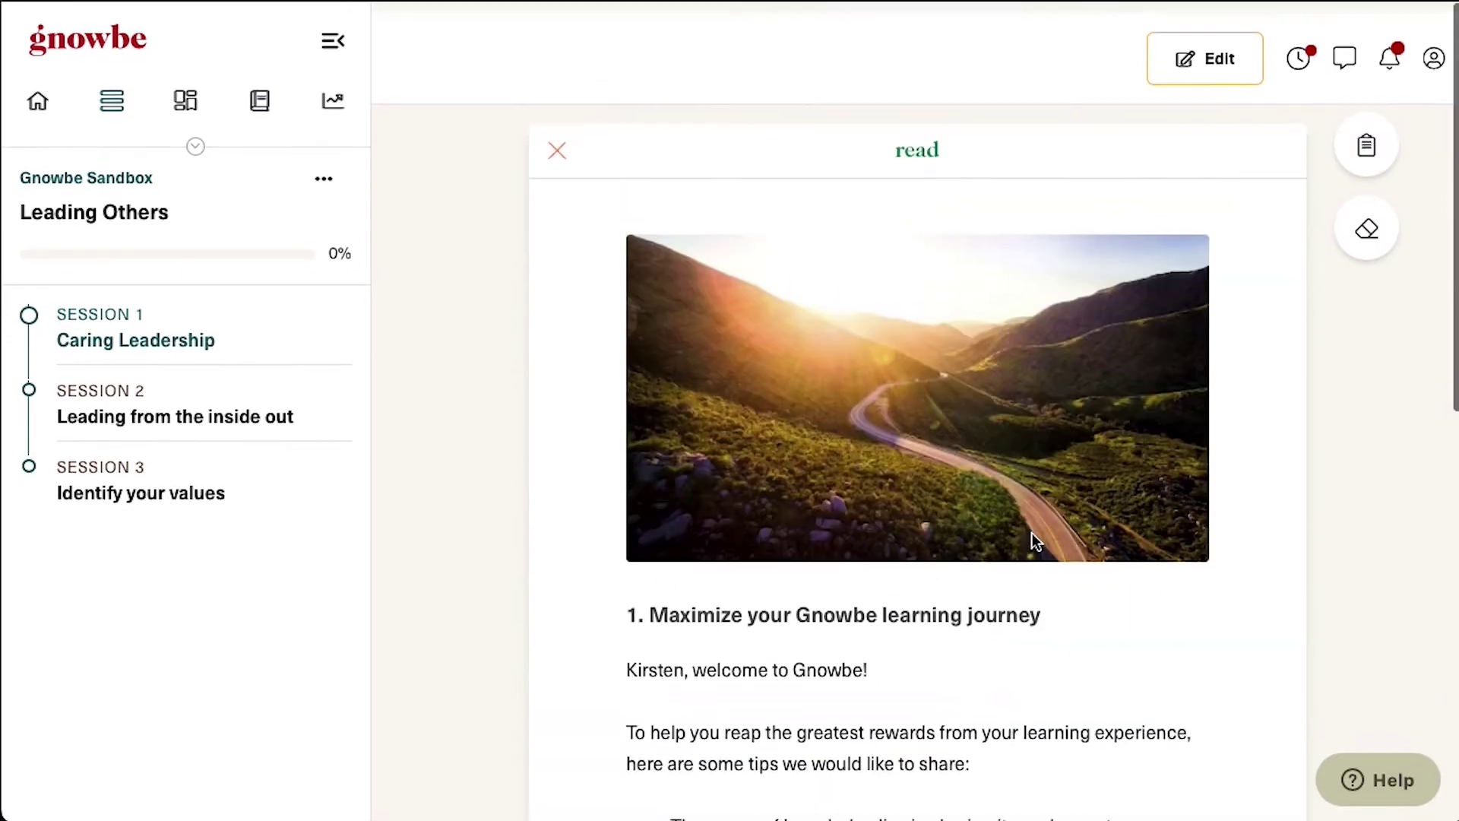
left_click(1225, 51)
scroll(931, 600, "down", 10)
left_click(920, 616)
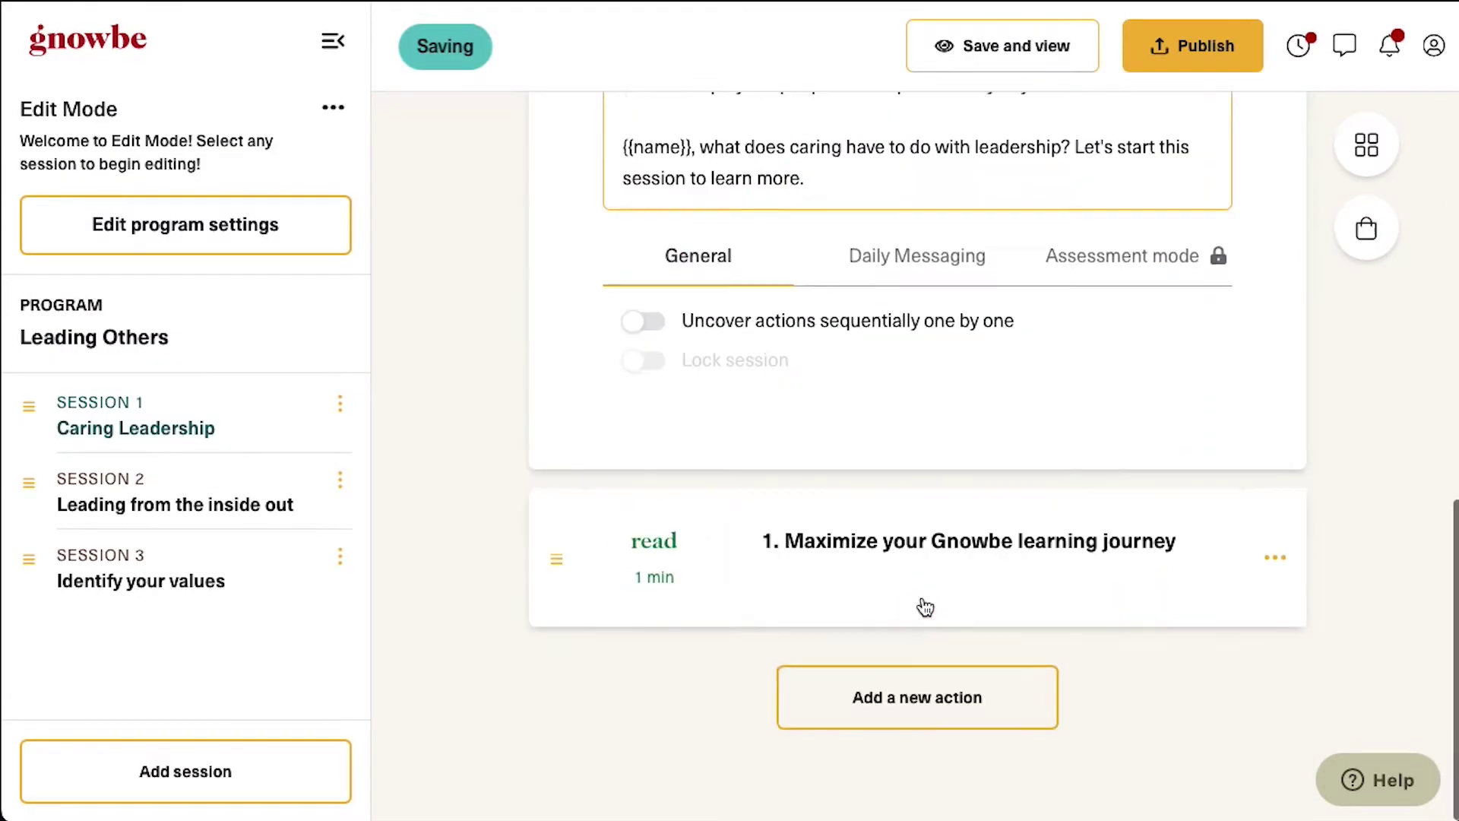
Add a Multiple Choice poll action to Caring Leadership
left_click(950, 695)
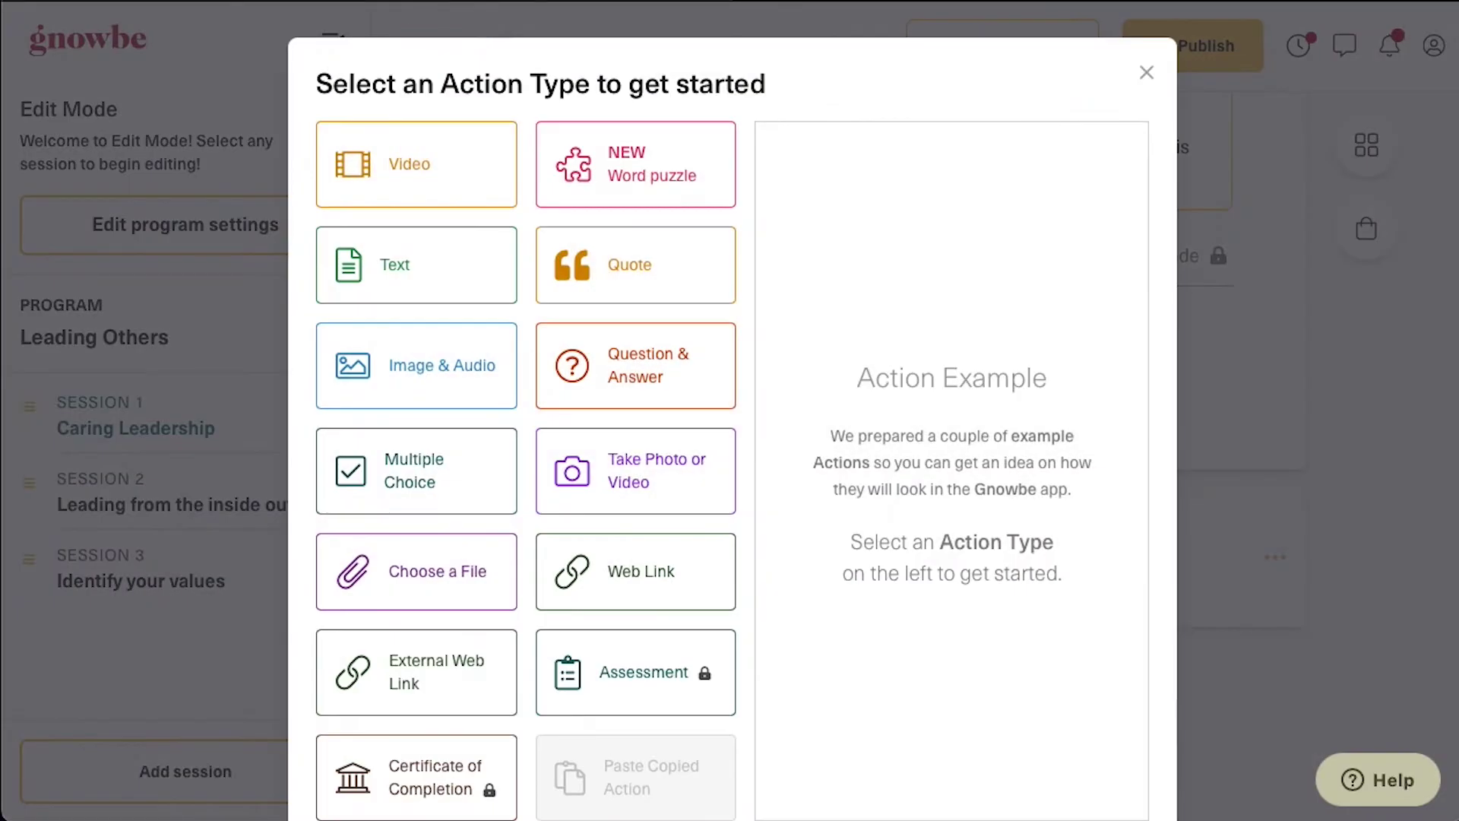
left_click(437, 477)
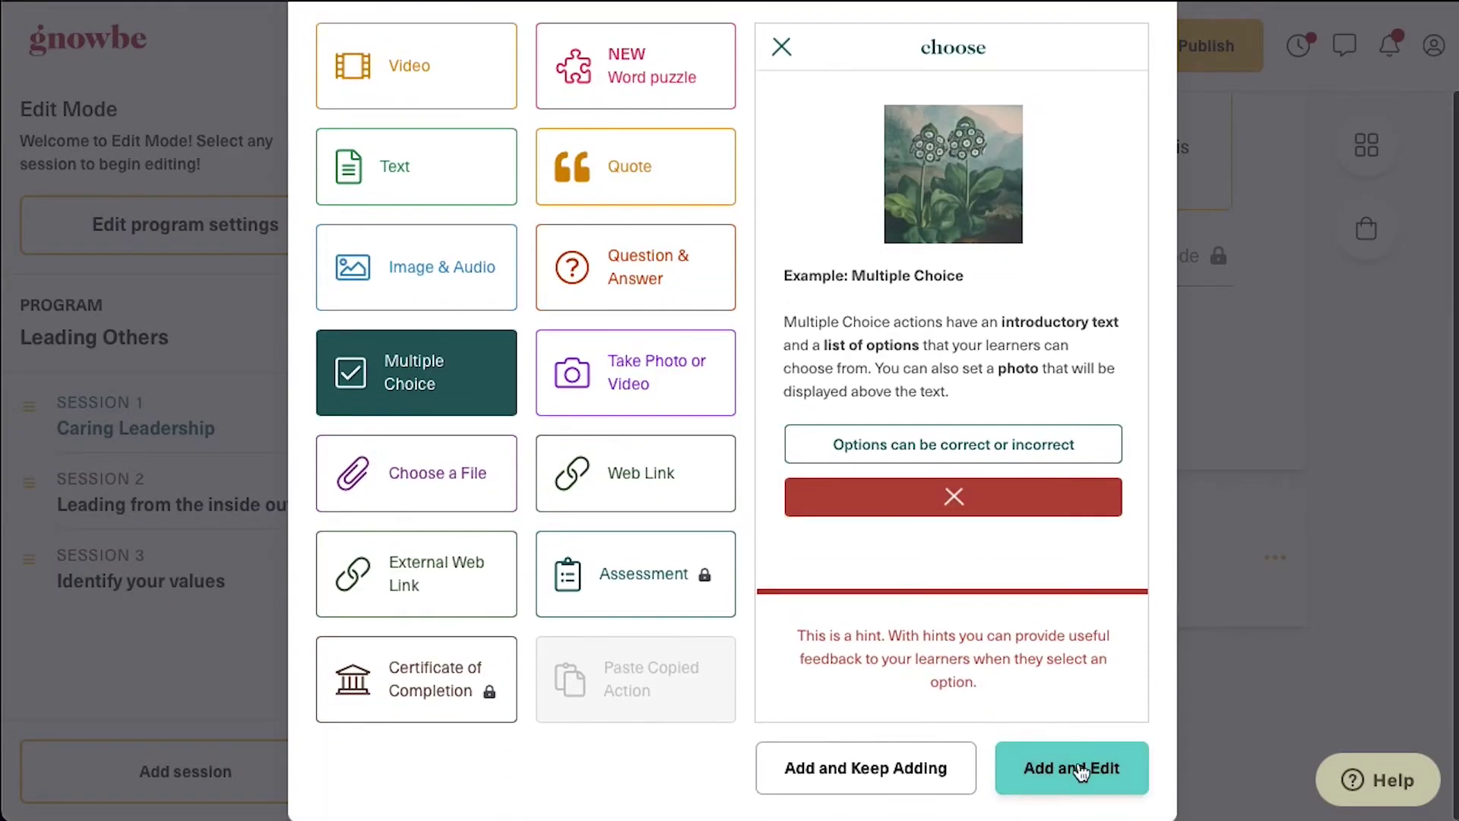
left_click(1091, 765)
left_click(973, 504)
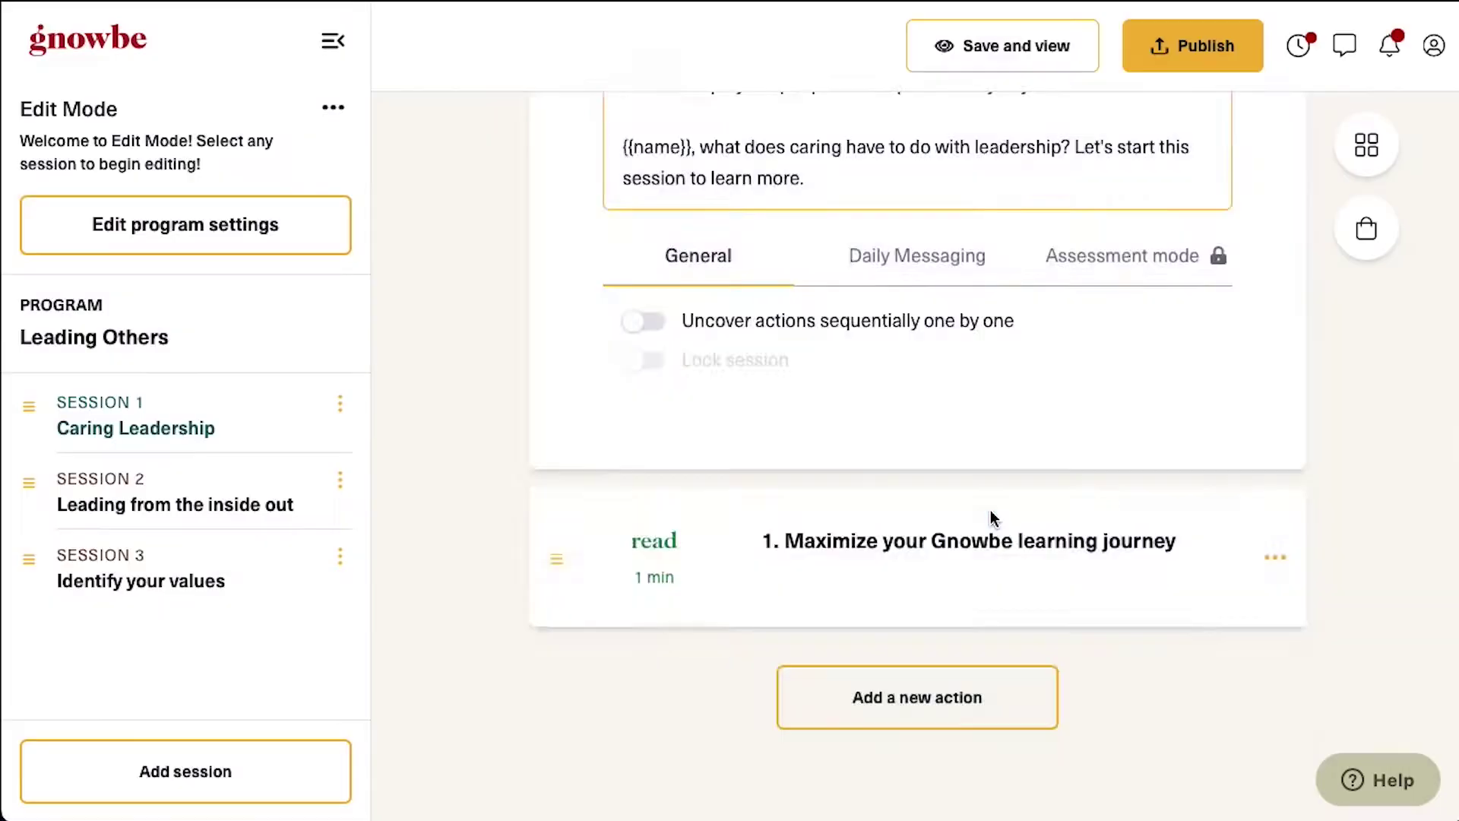
Give the poll options Caring, Organization and Power, save, and preview it
scroll(951, 417, "down", 9)
left_click(698, 696)
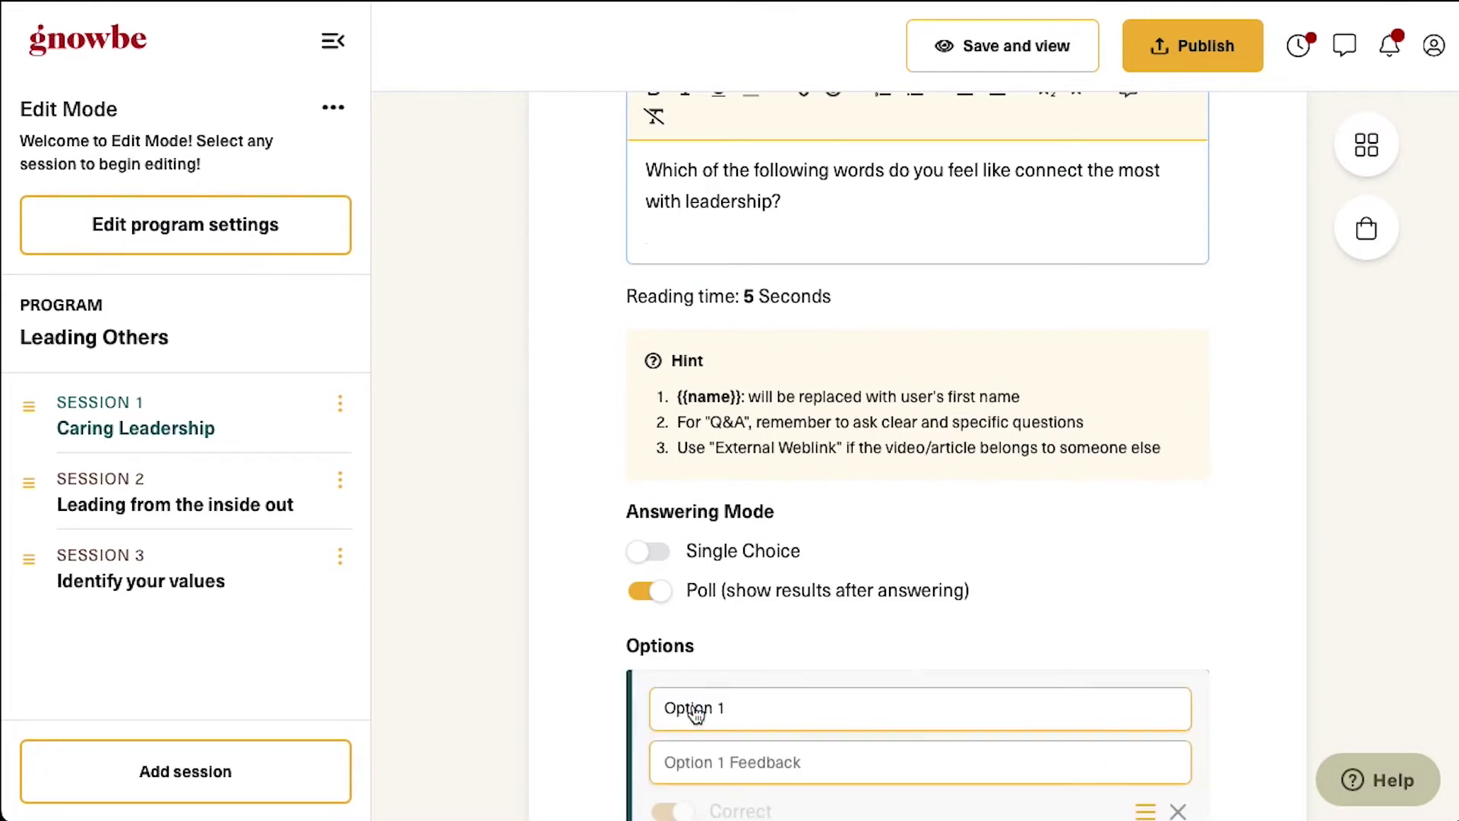
double_click(731, 541)
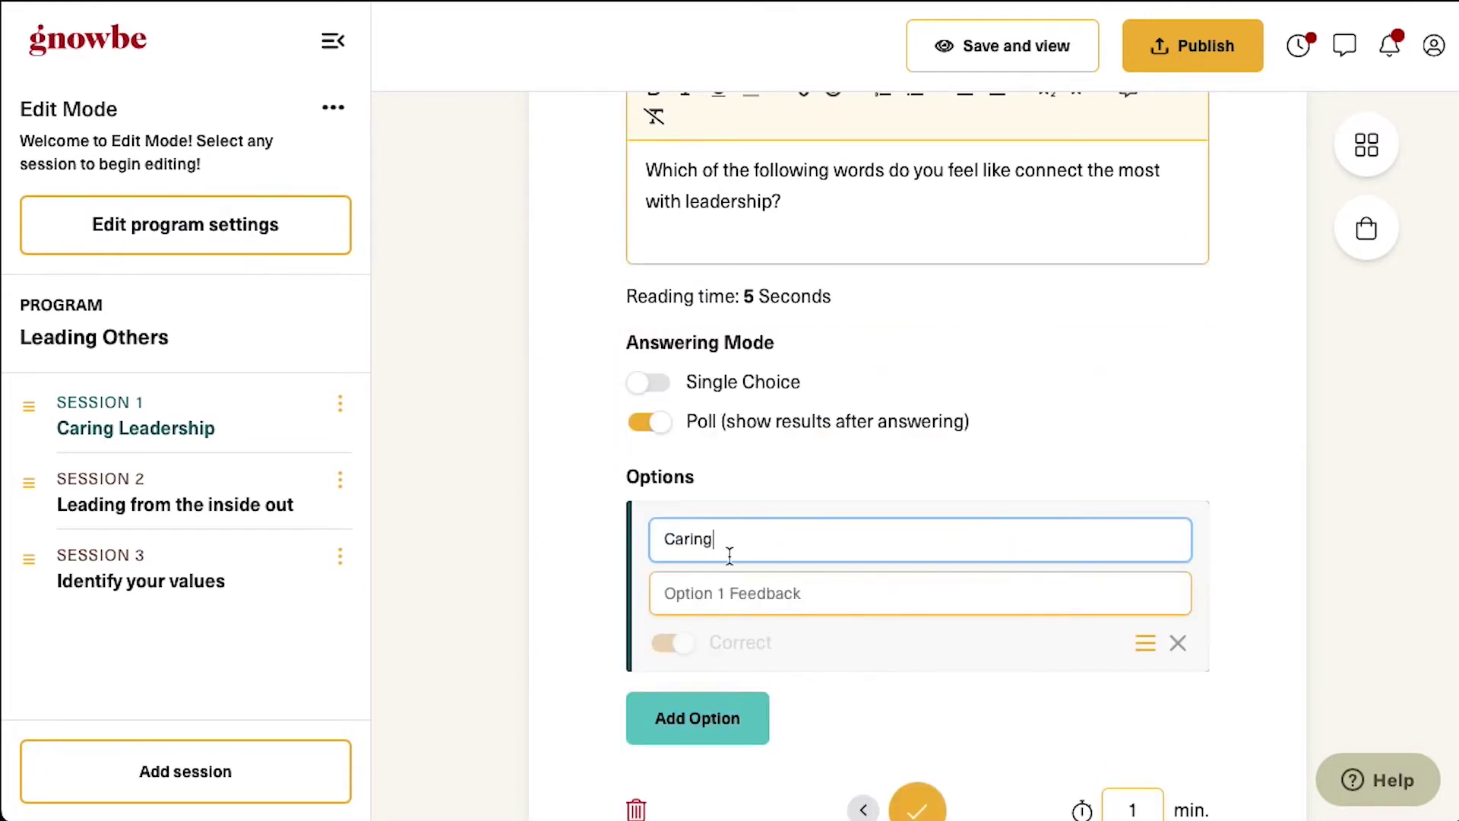
left_click(709, 722)
triple_click(719, 731)
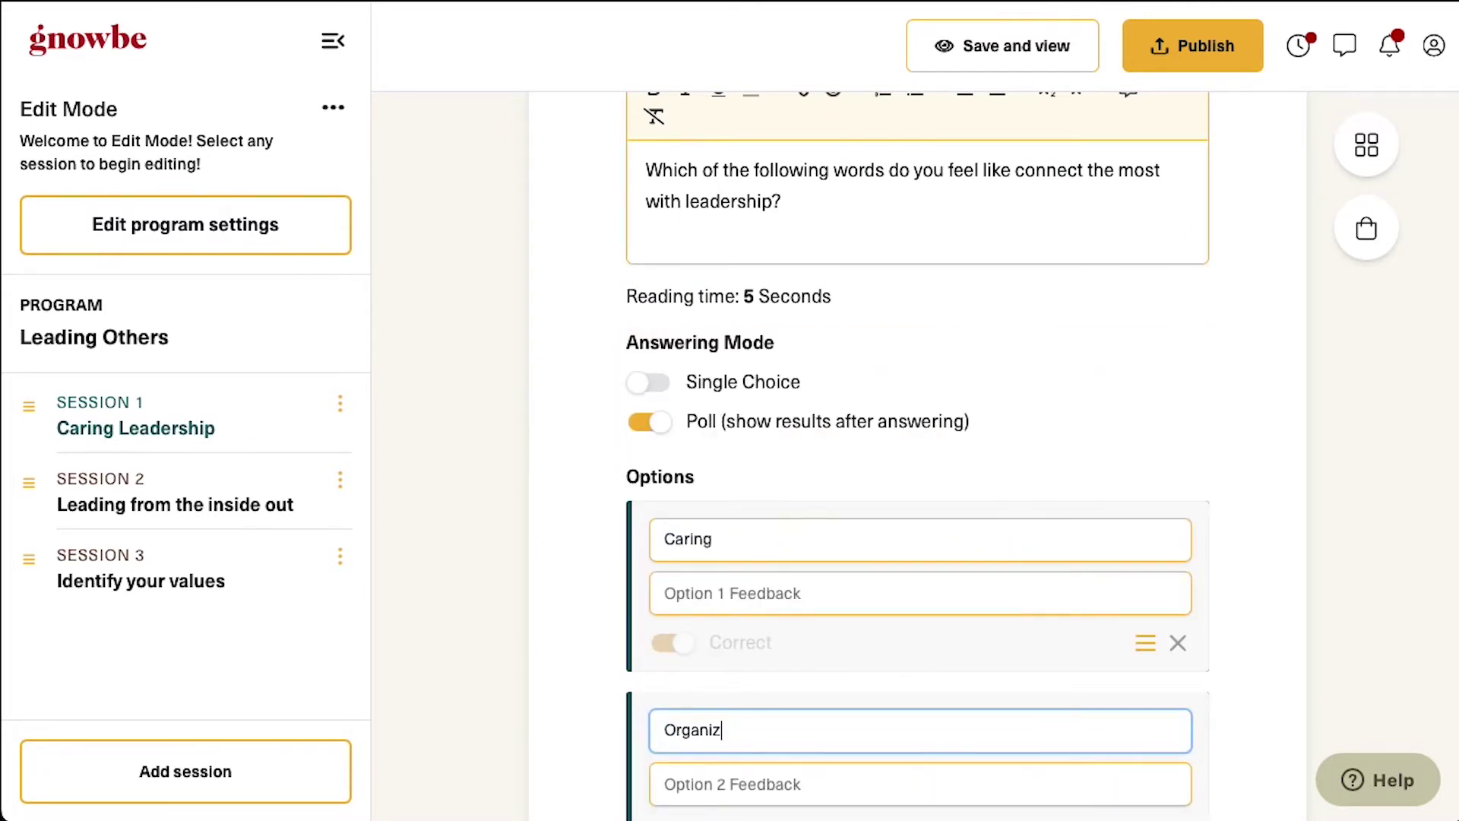
scroll(814, 713, "down", 3)
left_click(691, 641)
triple_click(719, 656)
type("Power")
scroll(836, 707, "down", 2)
left_click(915, 765)
scroll(902, 554, "down", 5)
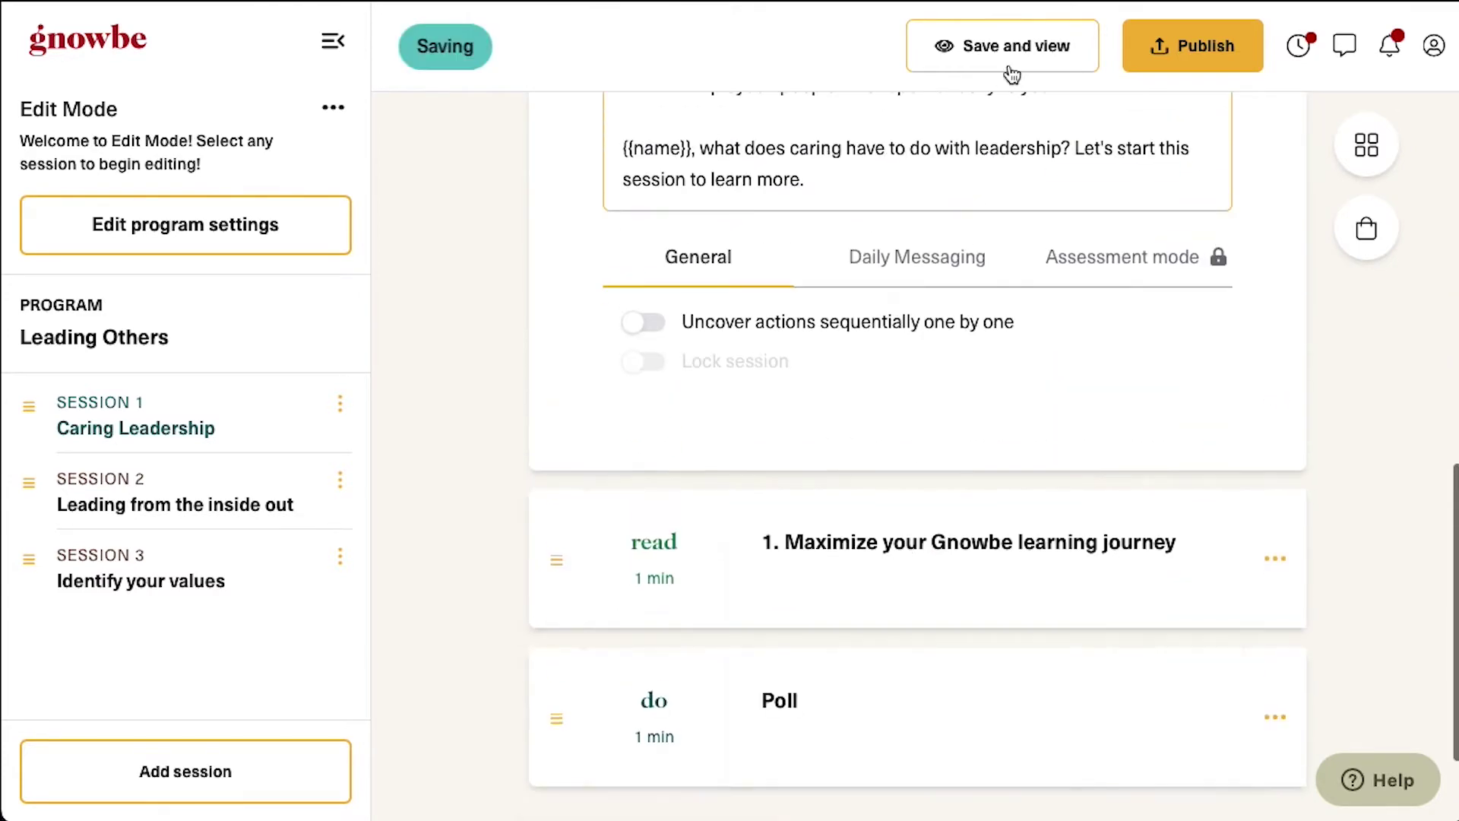
left_click(1013, 71)
left_click(879, 527)
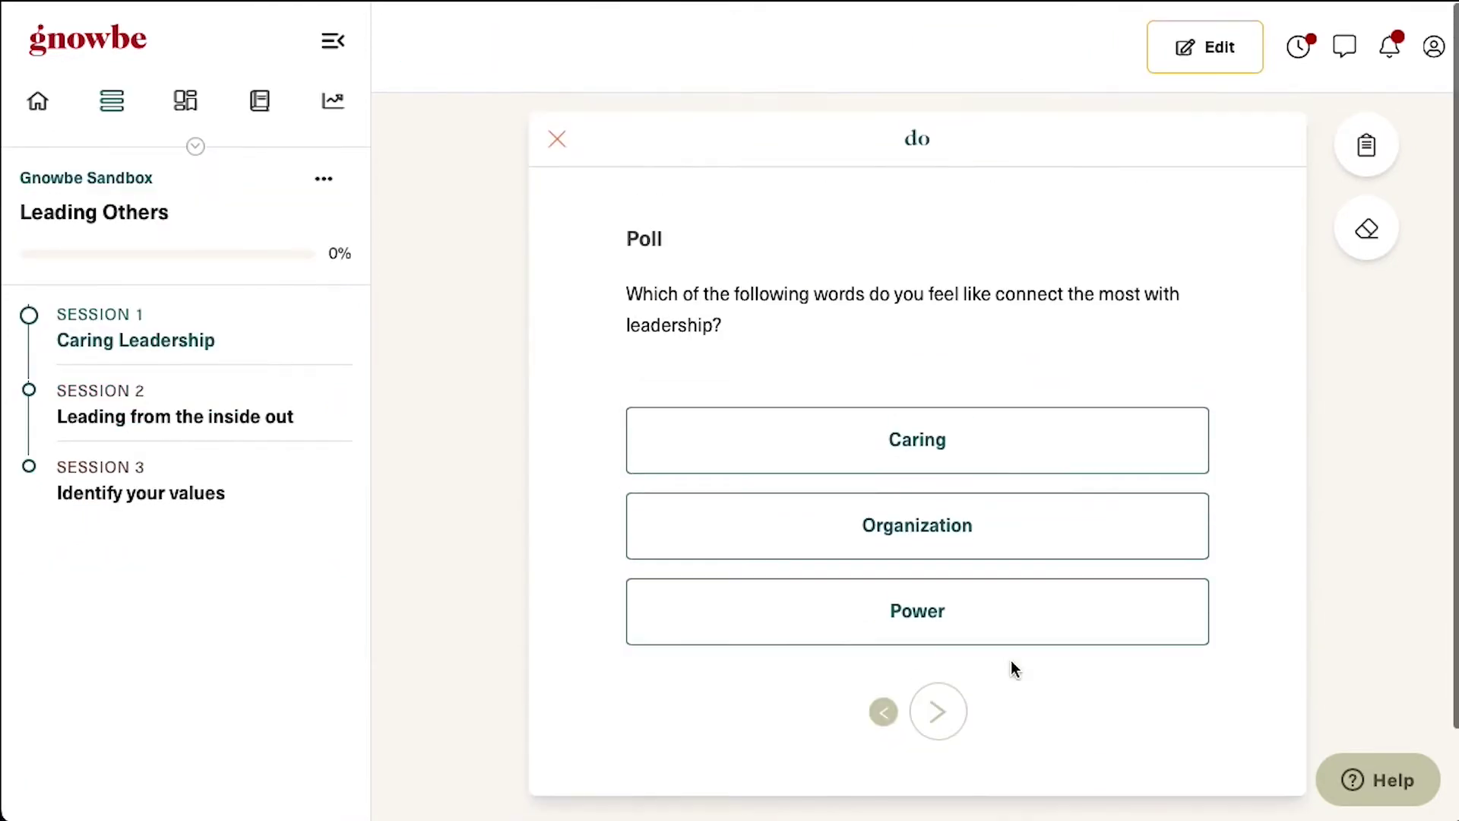
Add a 'PREPARE YOUR HEADPHONES!' in-app message with the video announcement text to the Poll
left_click(967, 428)
left_click(1205, 45)
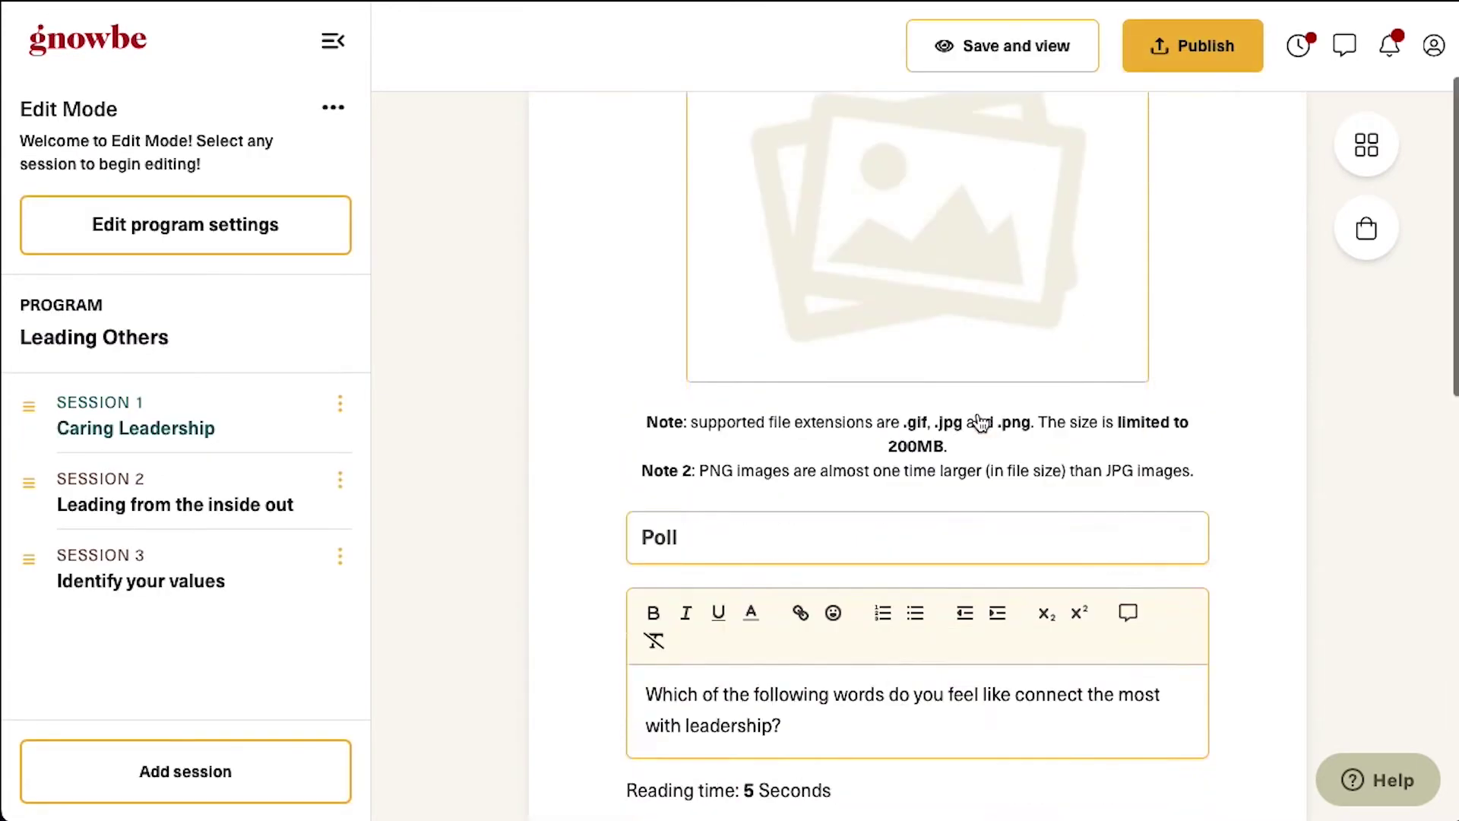
scroll(860, 667, "down", 5)
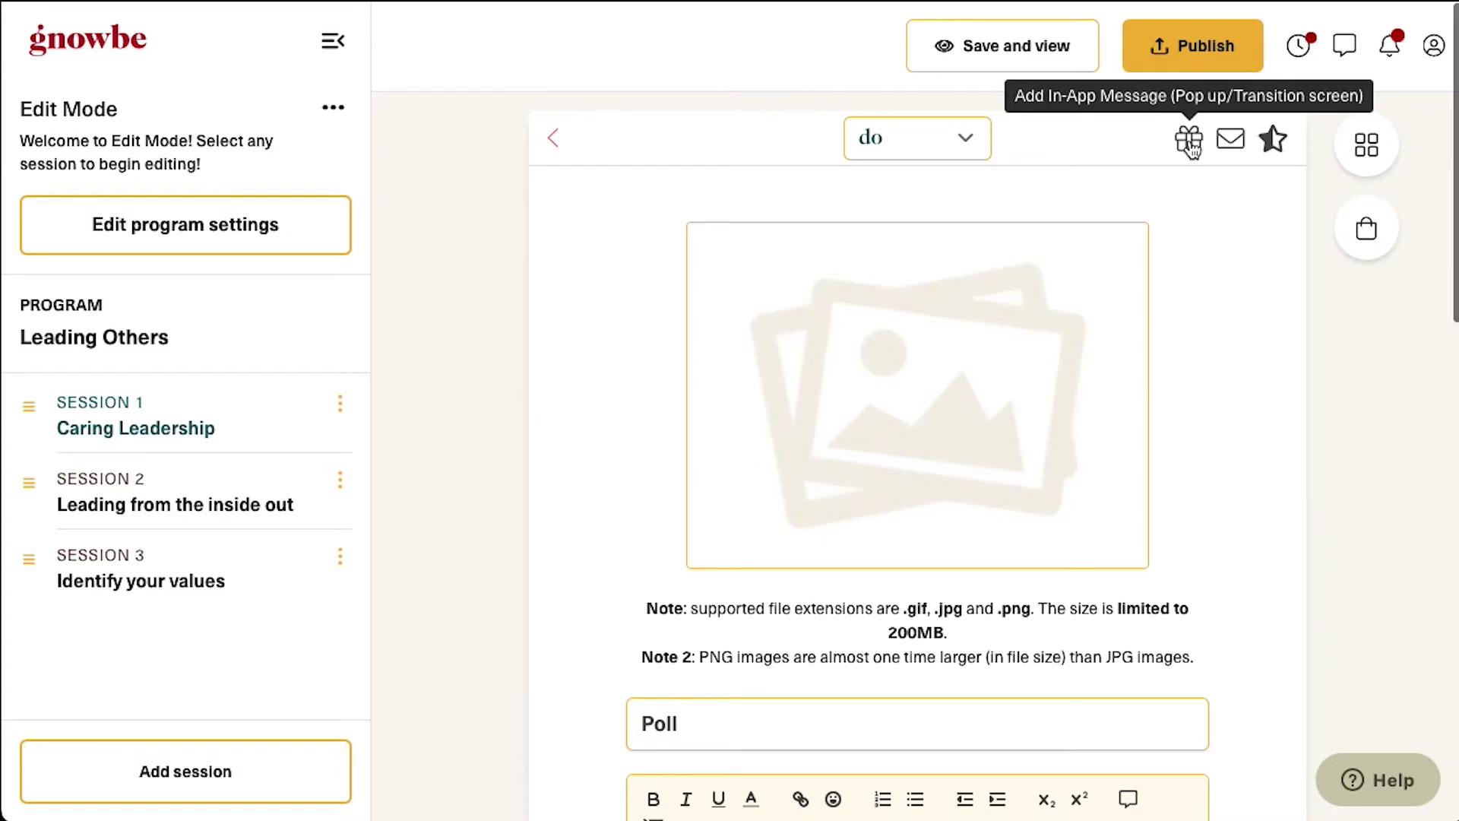
left_click(1190, 145)
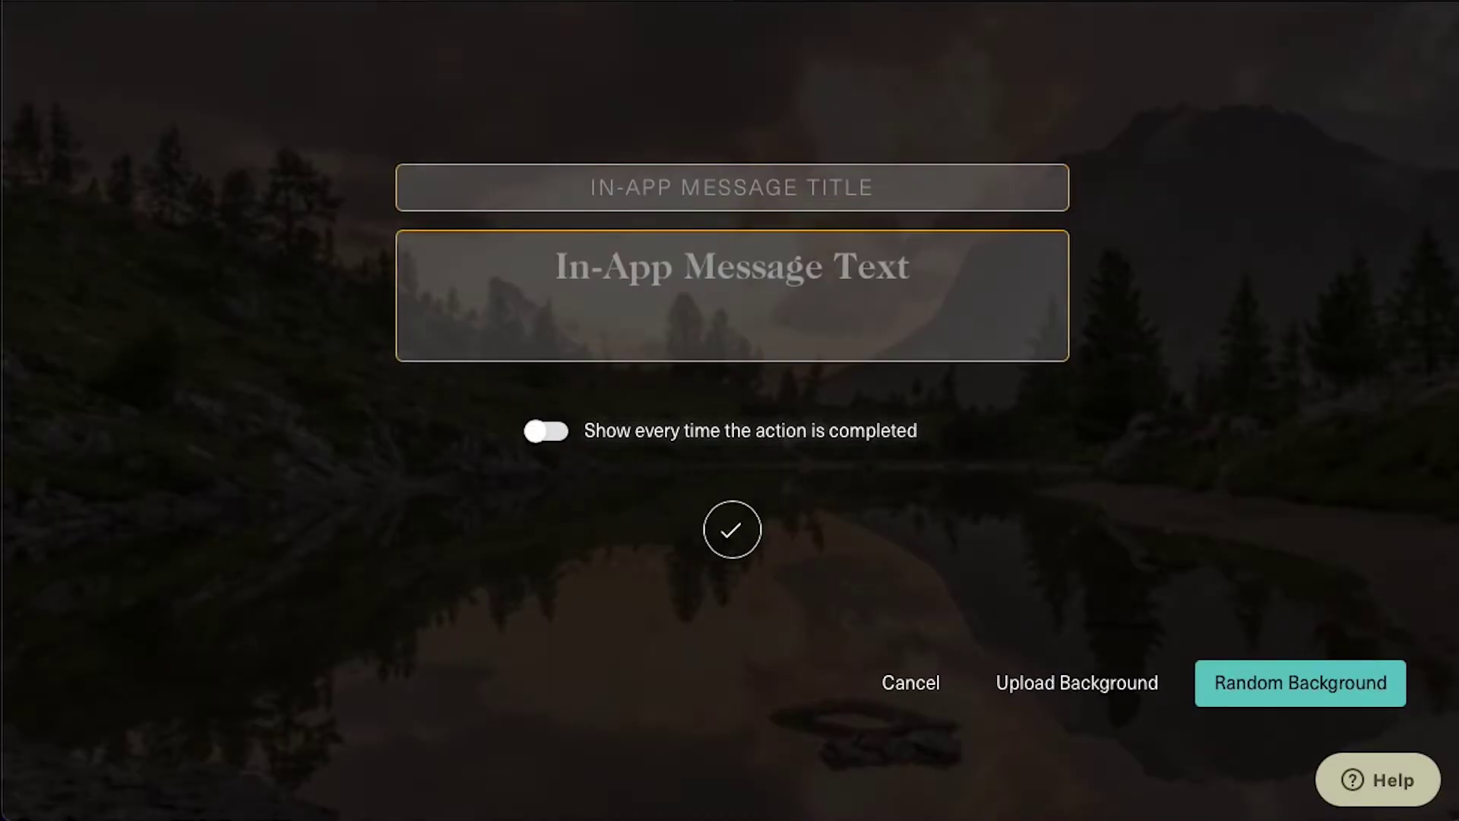
left_click(726, 173)
type("PREPARE YOUR HEADPHONES!")
key("Tab")
left_click(605, 251)
type("Up next: 5-min video on \"What Does Caring Have to Do with Leadership\" (Awaken Group)")
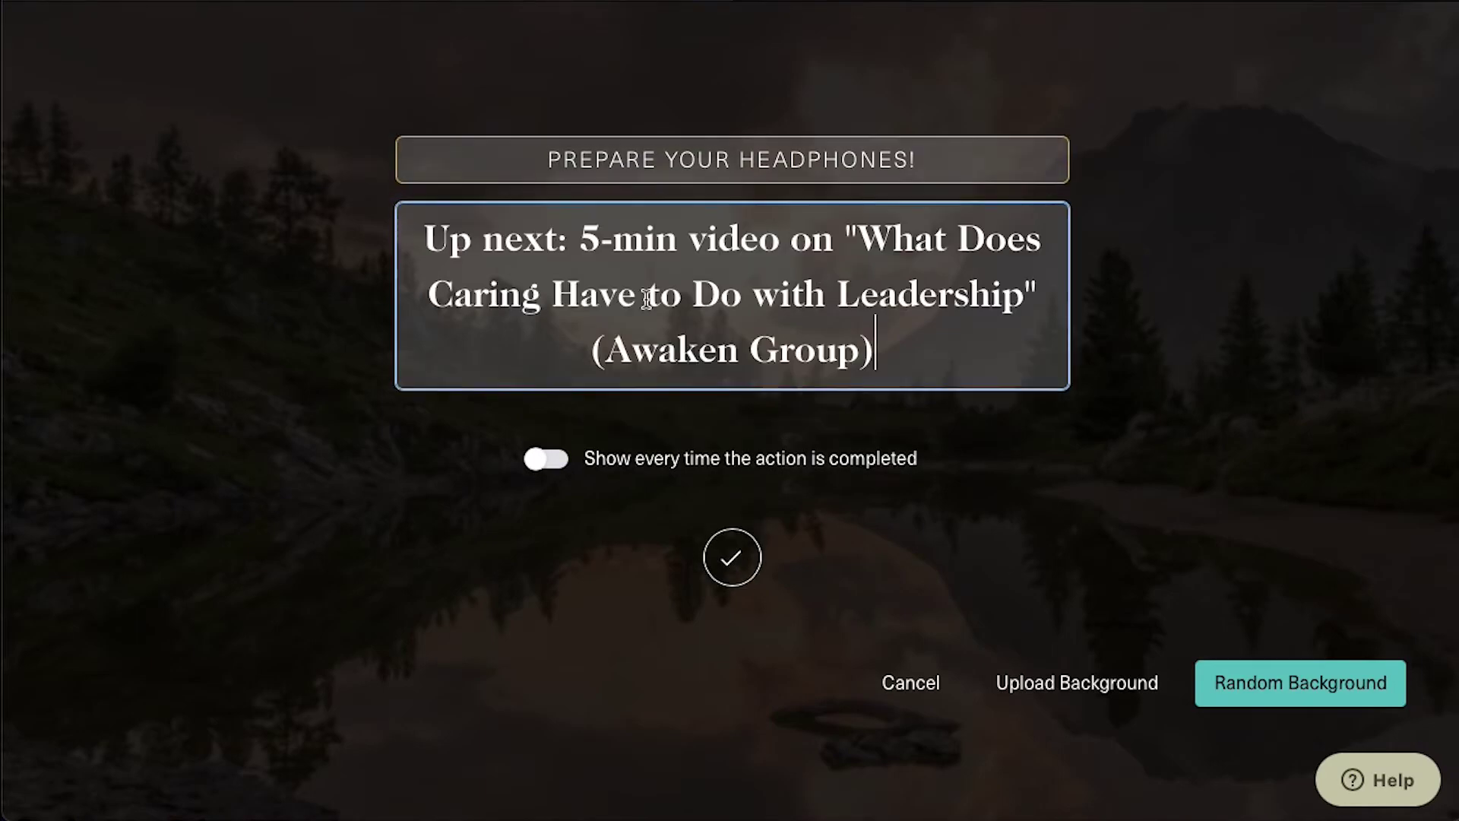
Set the message background to an Unsplash city rooftops photo and confirm it
left_click(1085, 682)
left_click(352, 270)
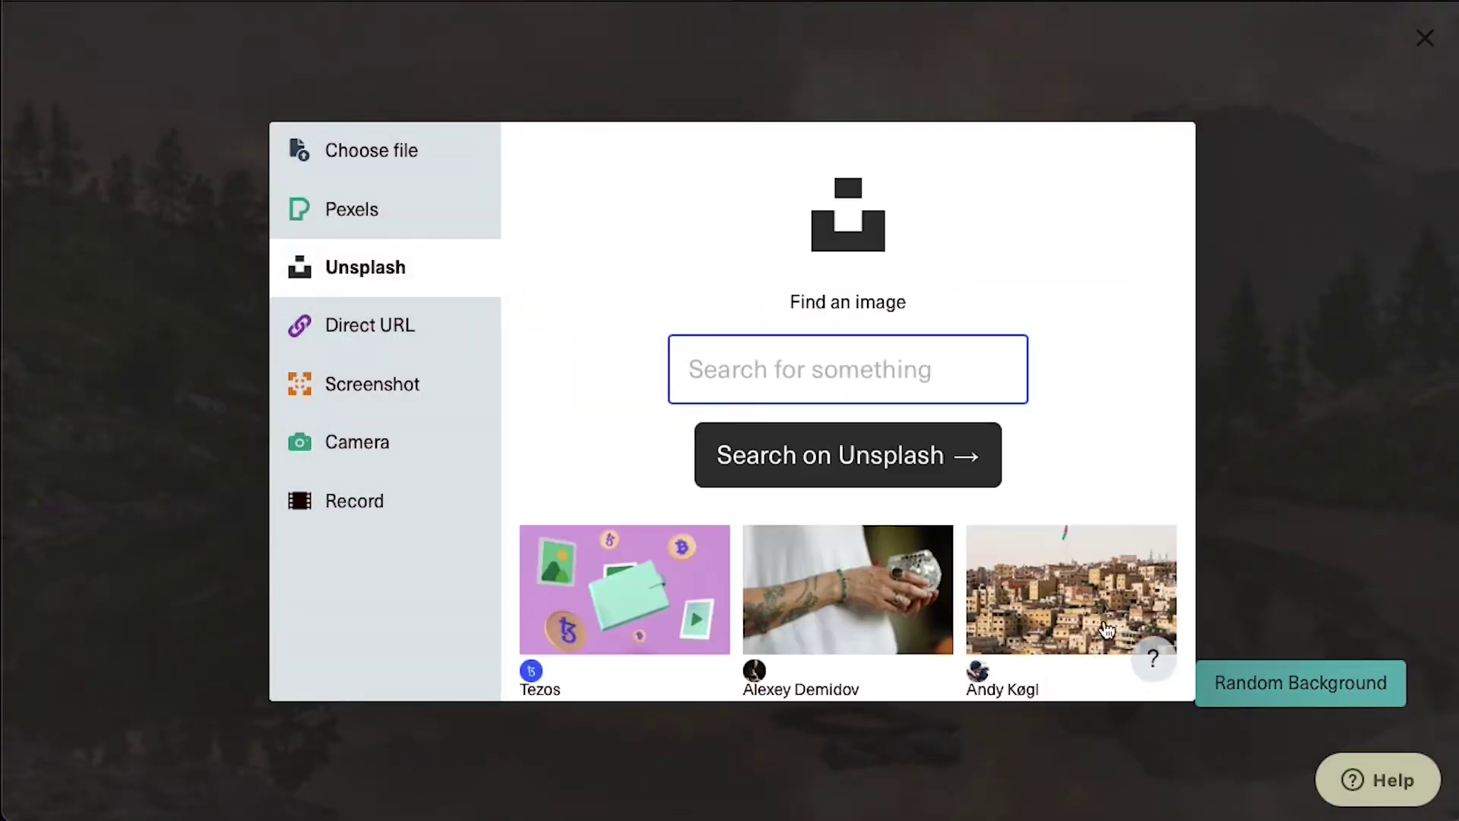
left_click(1077, 627)
left_click(1089, 666)
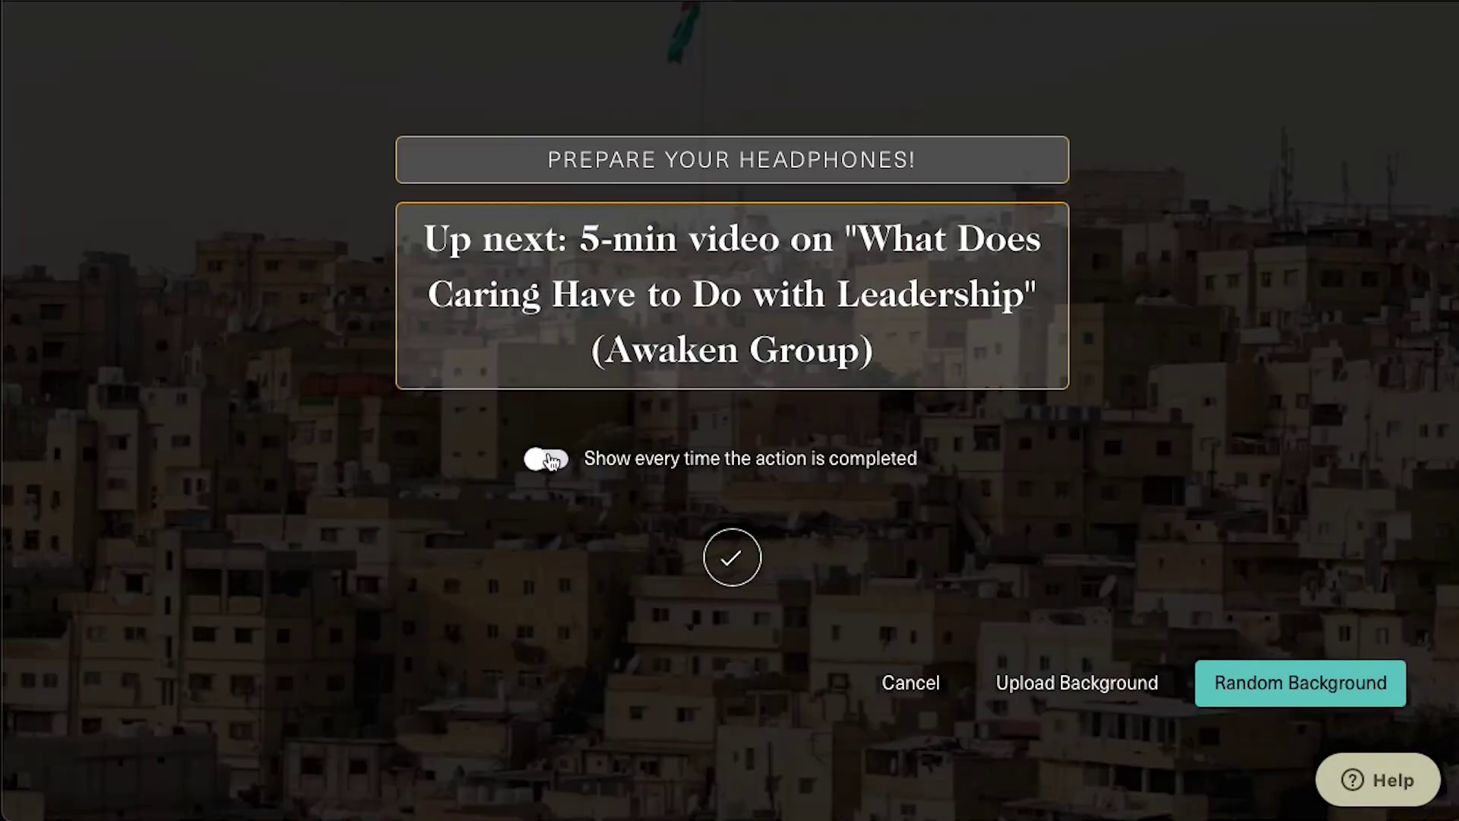
left_click(734, 559)
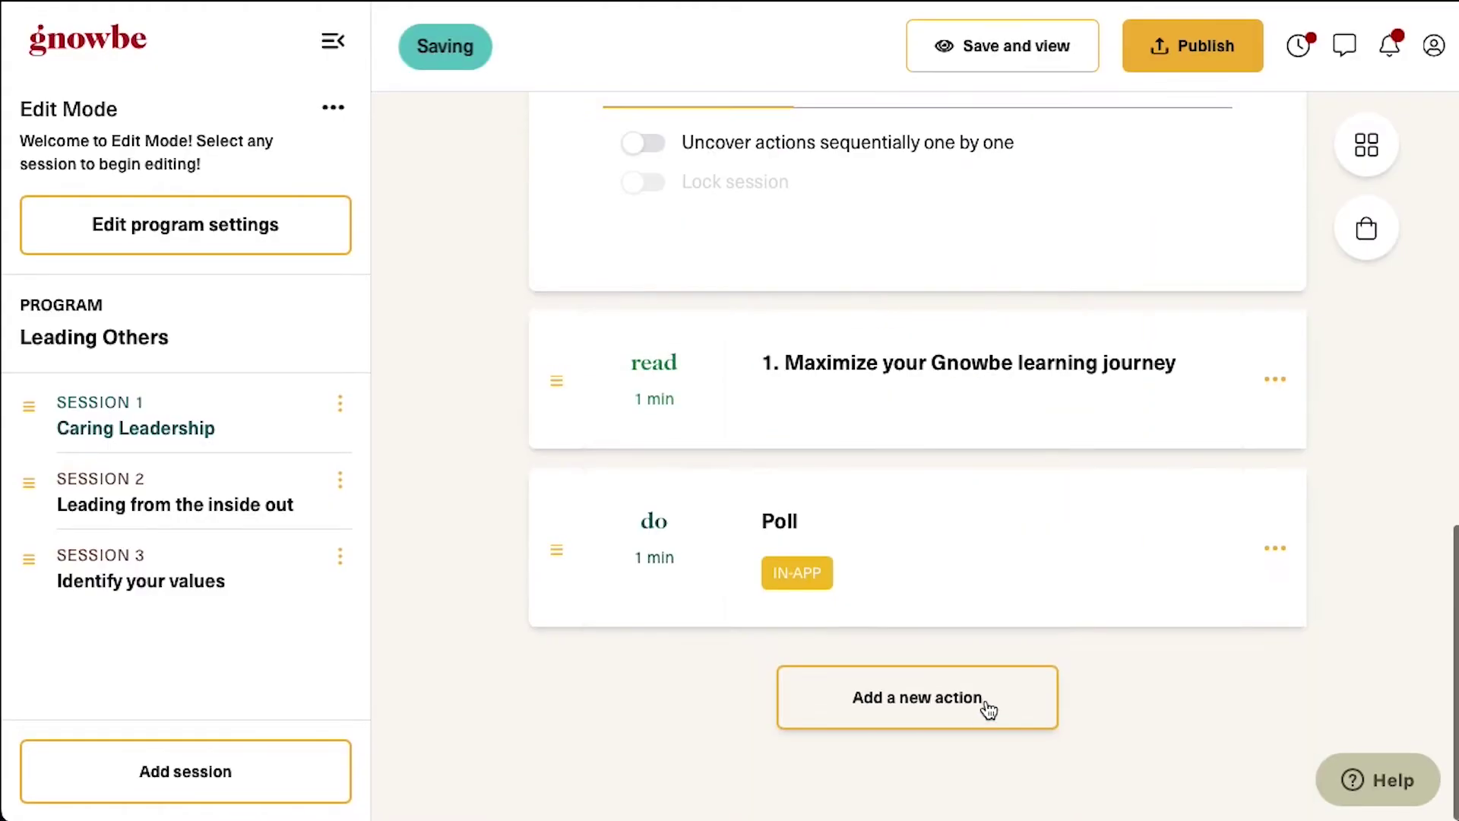
Add a web link action 'Video: What Does Caring Have to Do with Leadership' with the YouTube URL
left_click(988, 708)
left_click(652, 577)
left_click(1094, 773)
type("Video: What Does Caring Have to Do with Leadership")
left_click(977, 494)
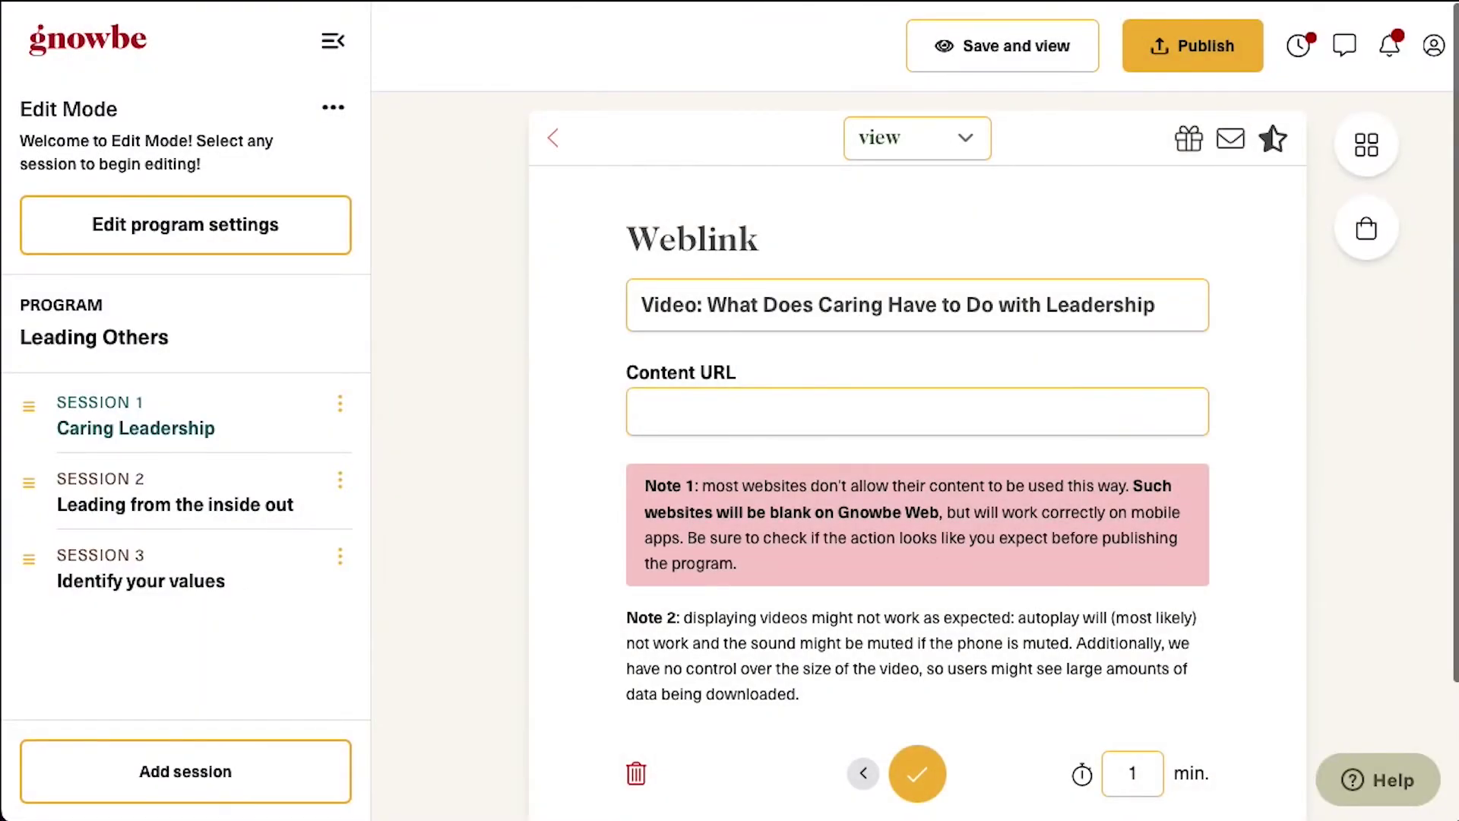
left_click(816, 410)
type("https://www.youtube.com/watch?v=XDe8-_8IbPY")
left_click(917, 773)
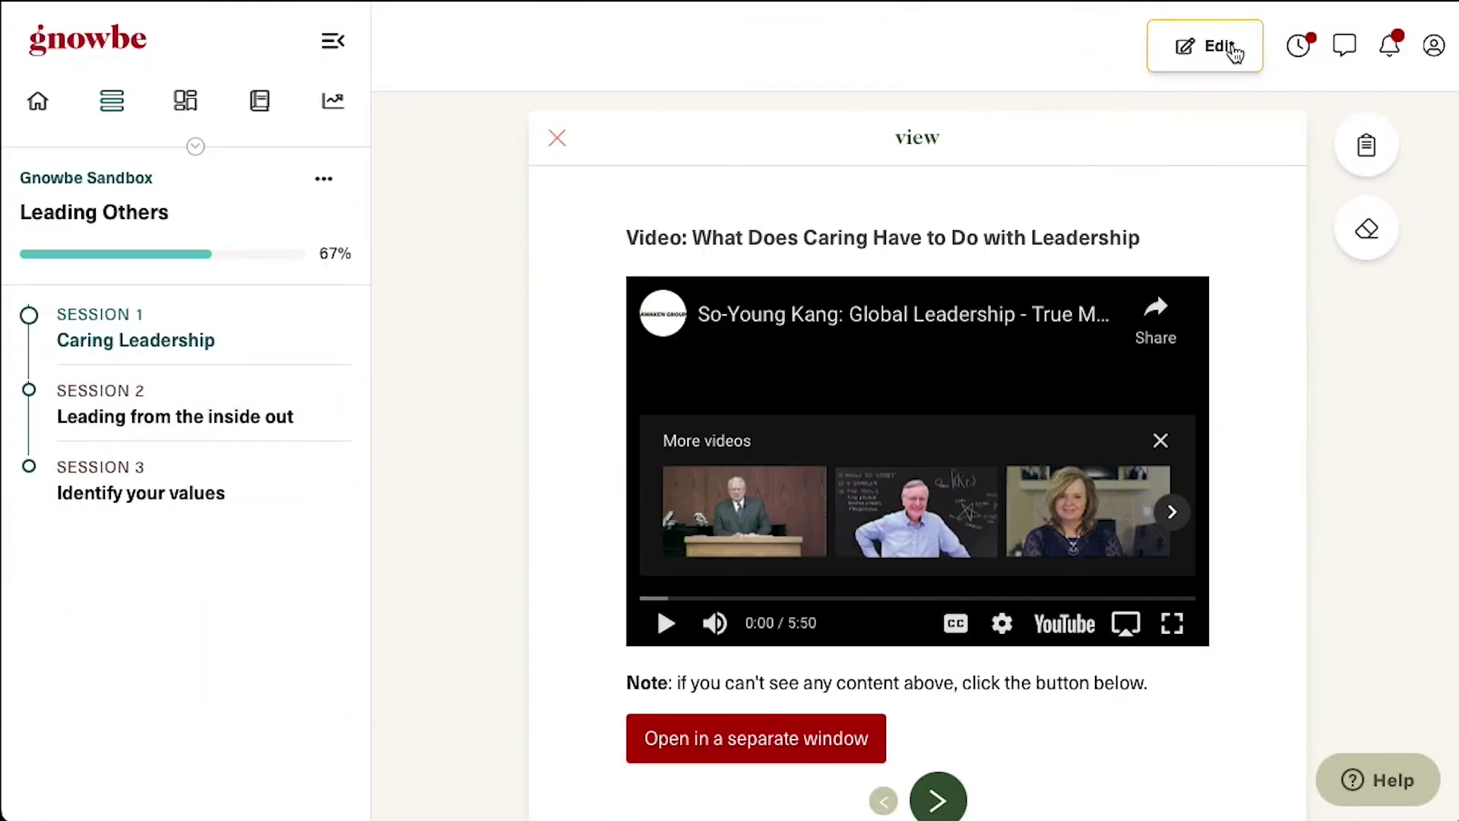
Add a Question & Answer action titled 'Reflect'
left_click(1219, 47)
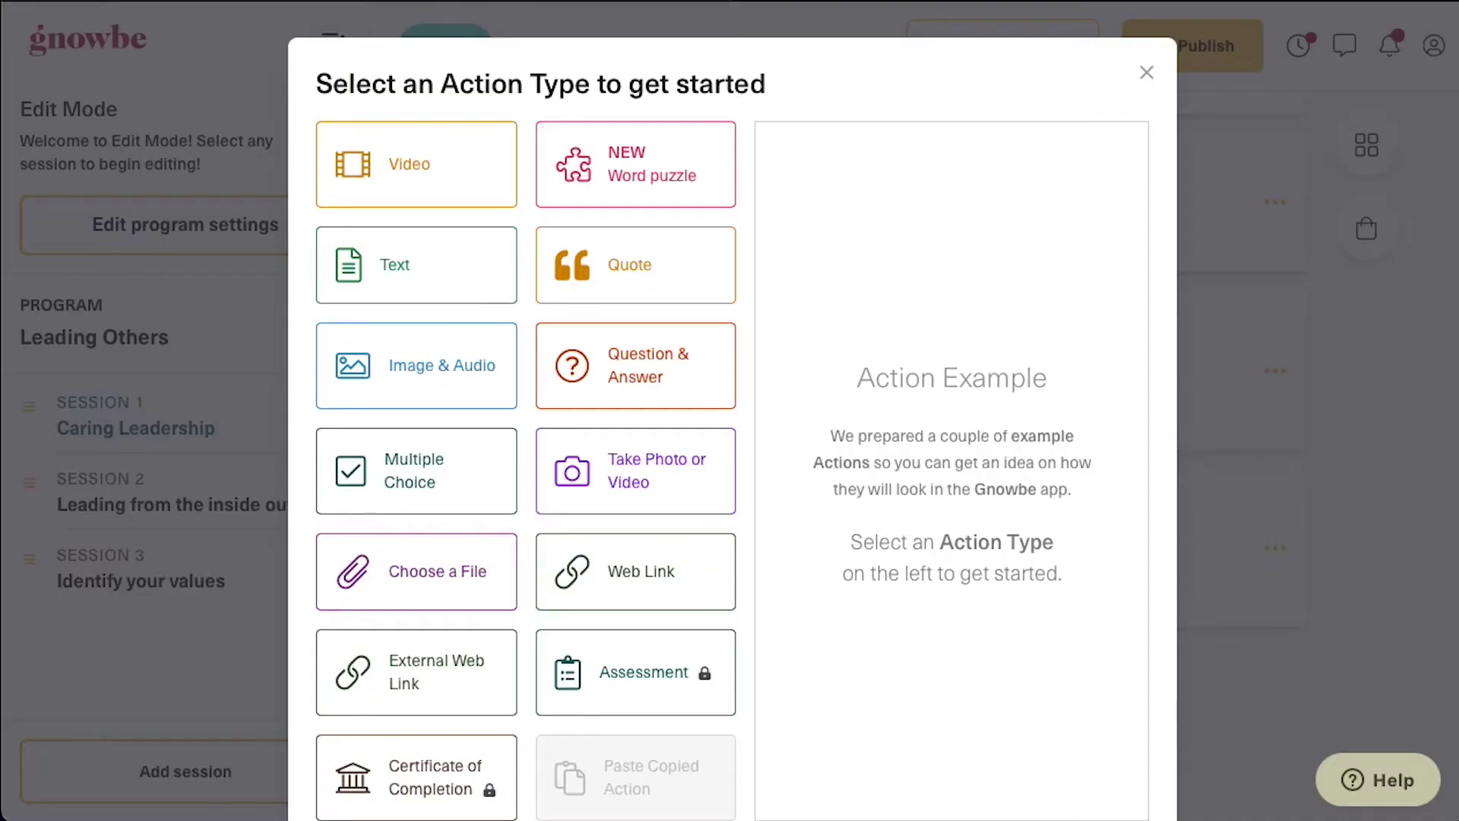
left_click(682, 380)
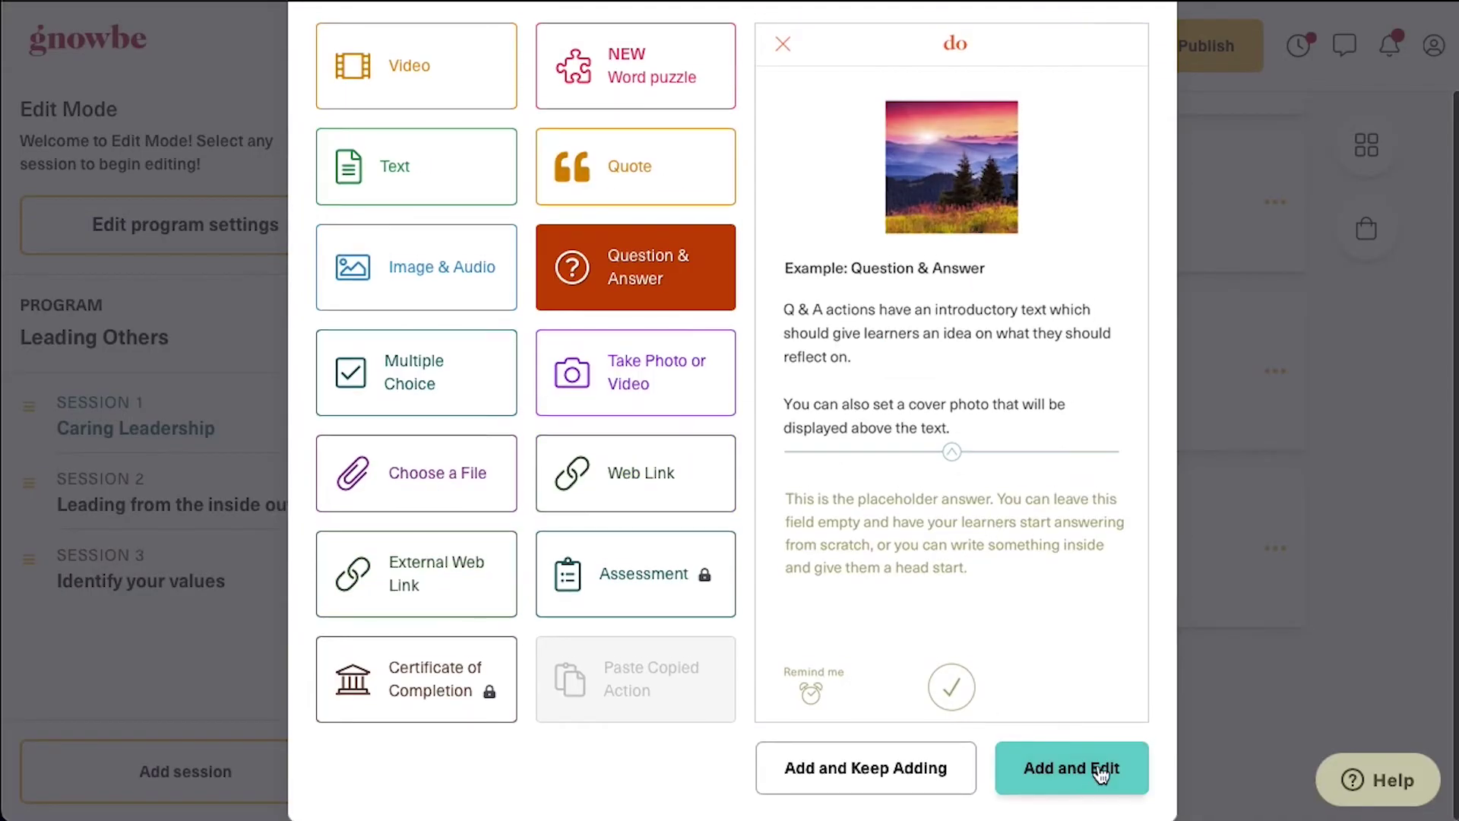
left_click(1102, 768)
type("Reflect")
left_click(1014, 500)
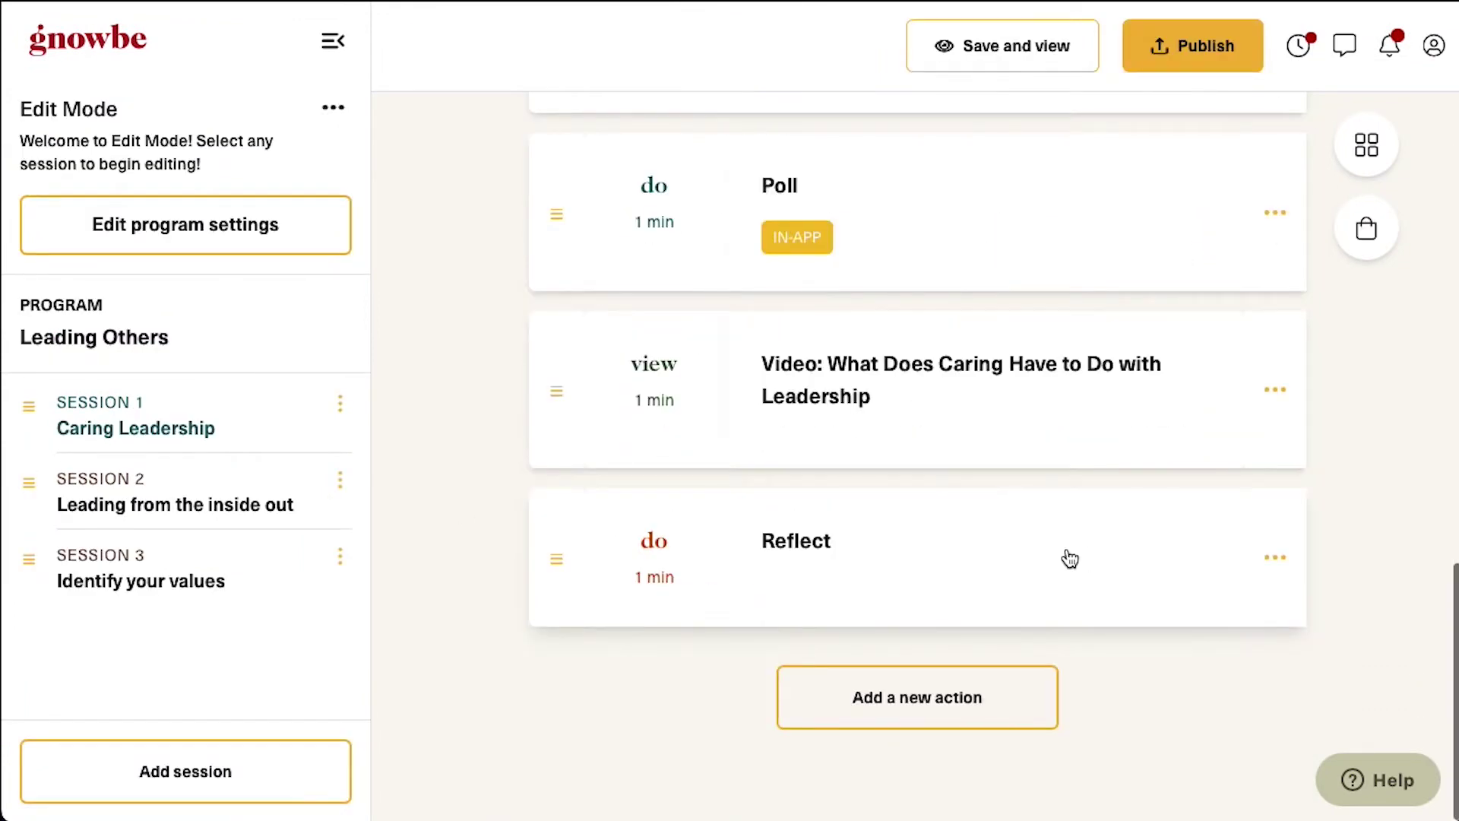
left_click(1065, 557)
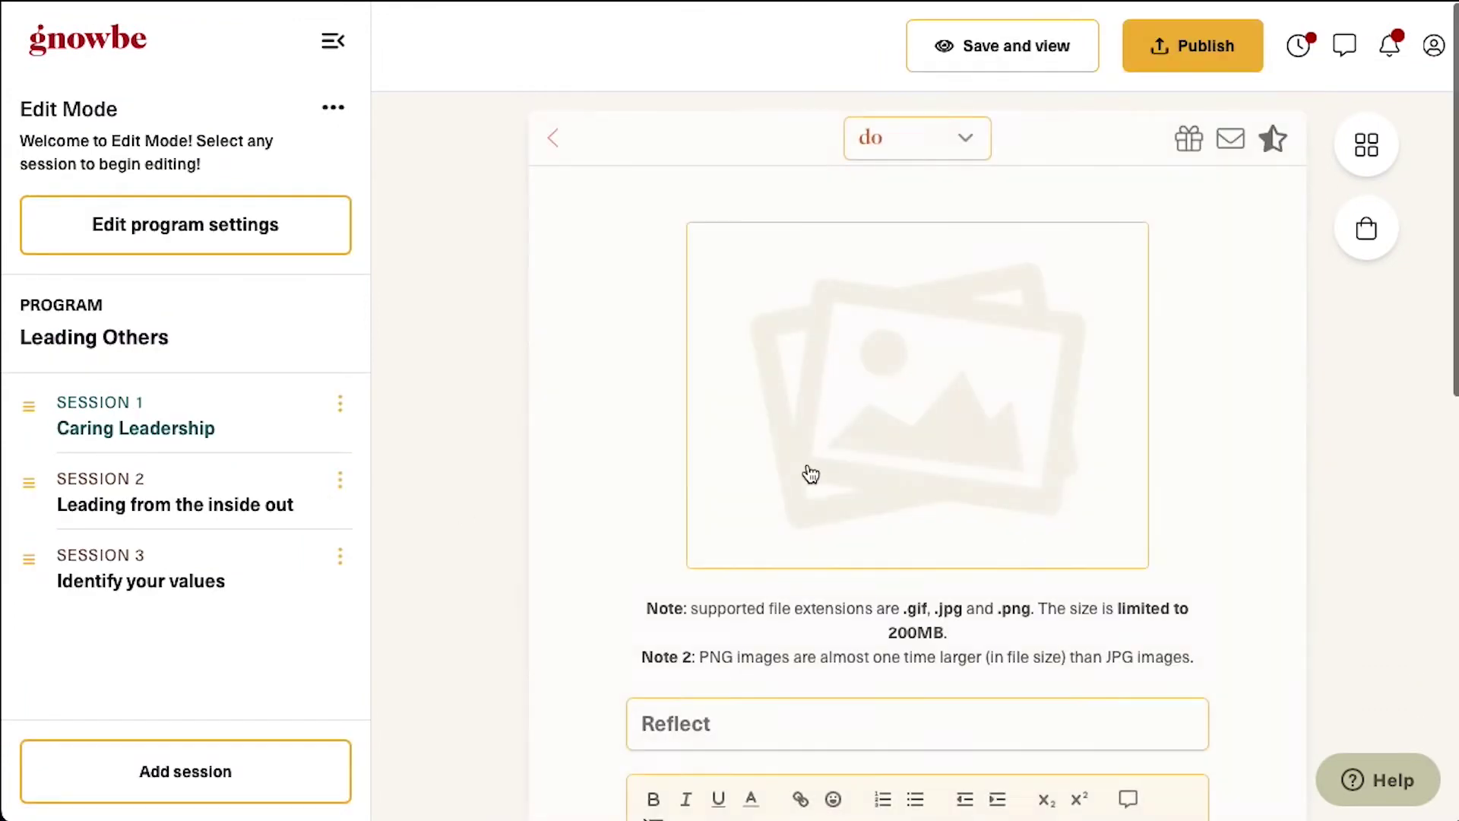
Attach a Program Quality rating asking how helpful the program has been
left_click(1274, 144)
left_click(532, 295)
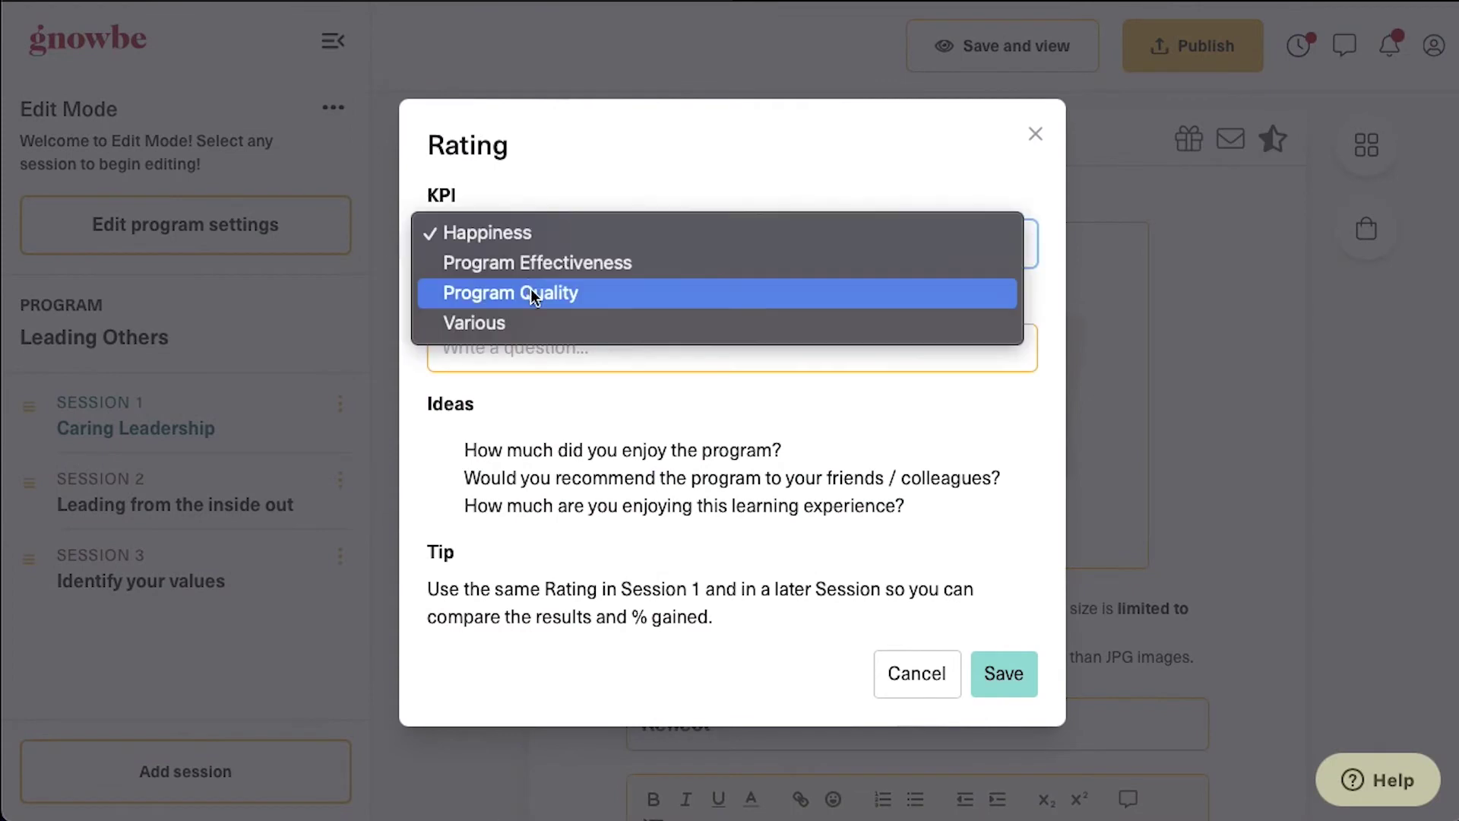
left_click(533, 290)
left_click(510, 401)
type("How helpful has this")
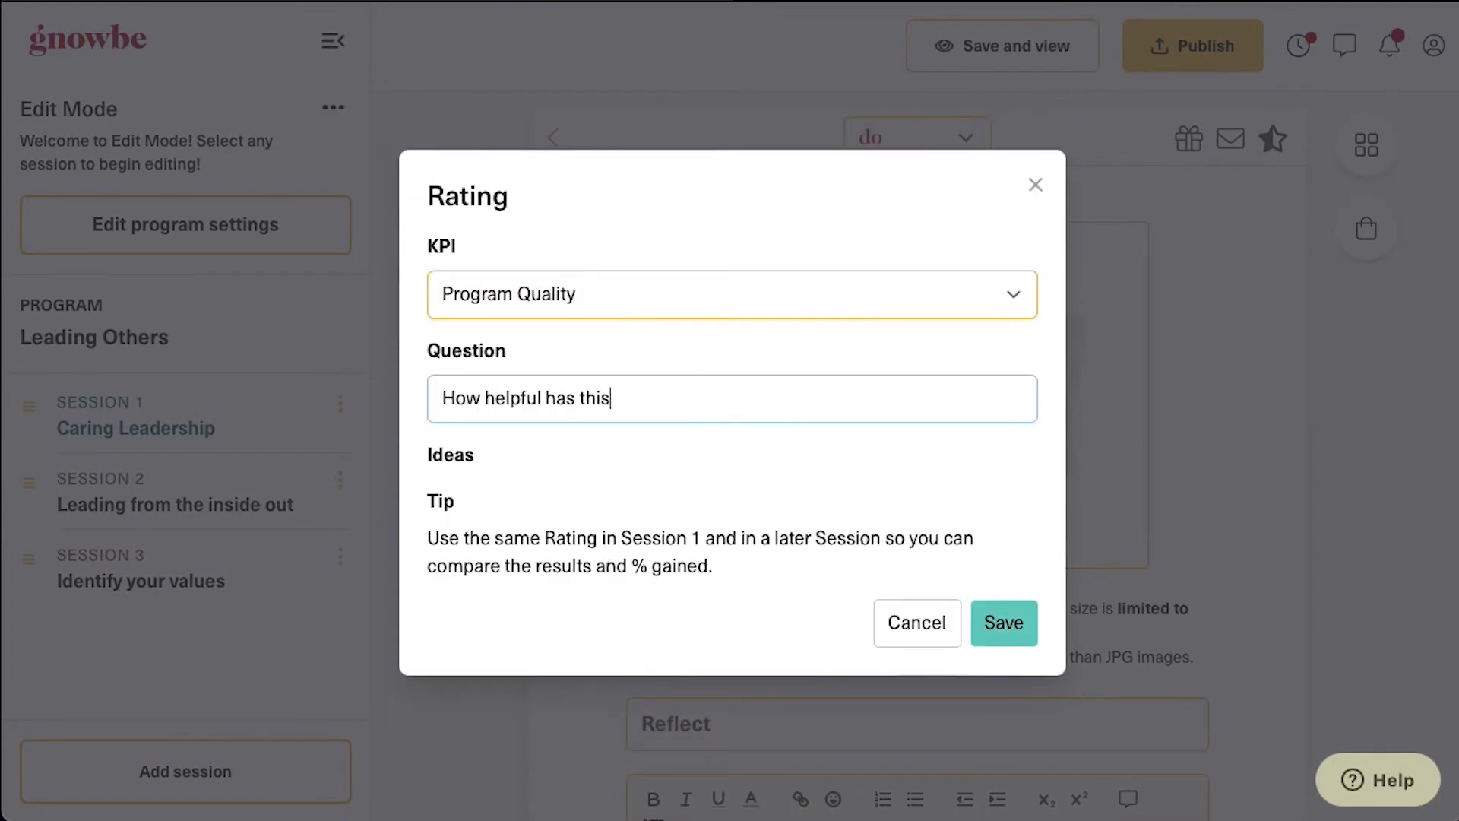
left_click(974, 642)
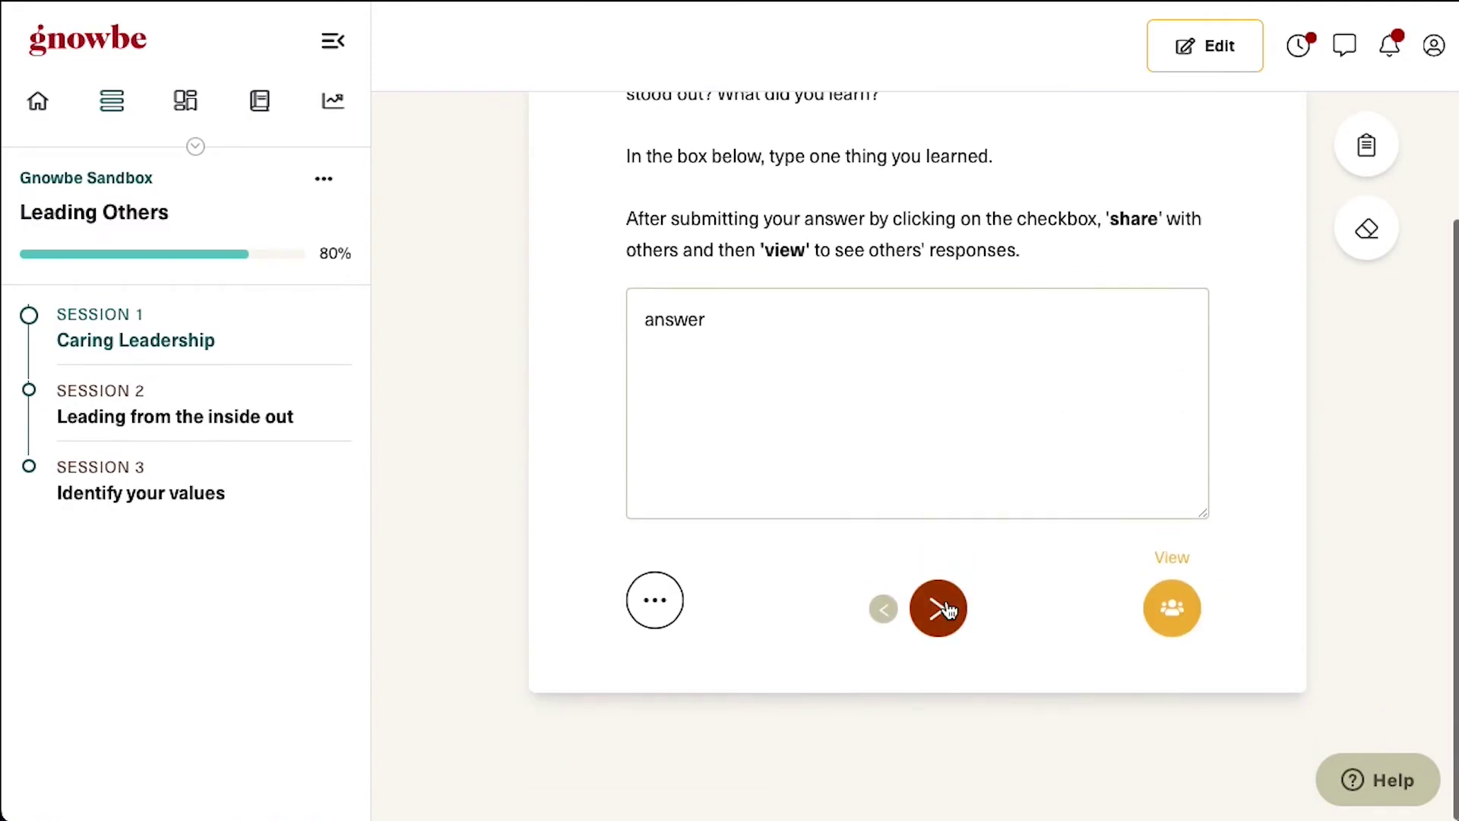
Finish the session preview, then open 'Leading from the inside out' for editing
left_click(949, 609)
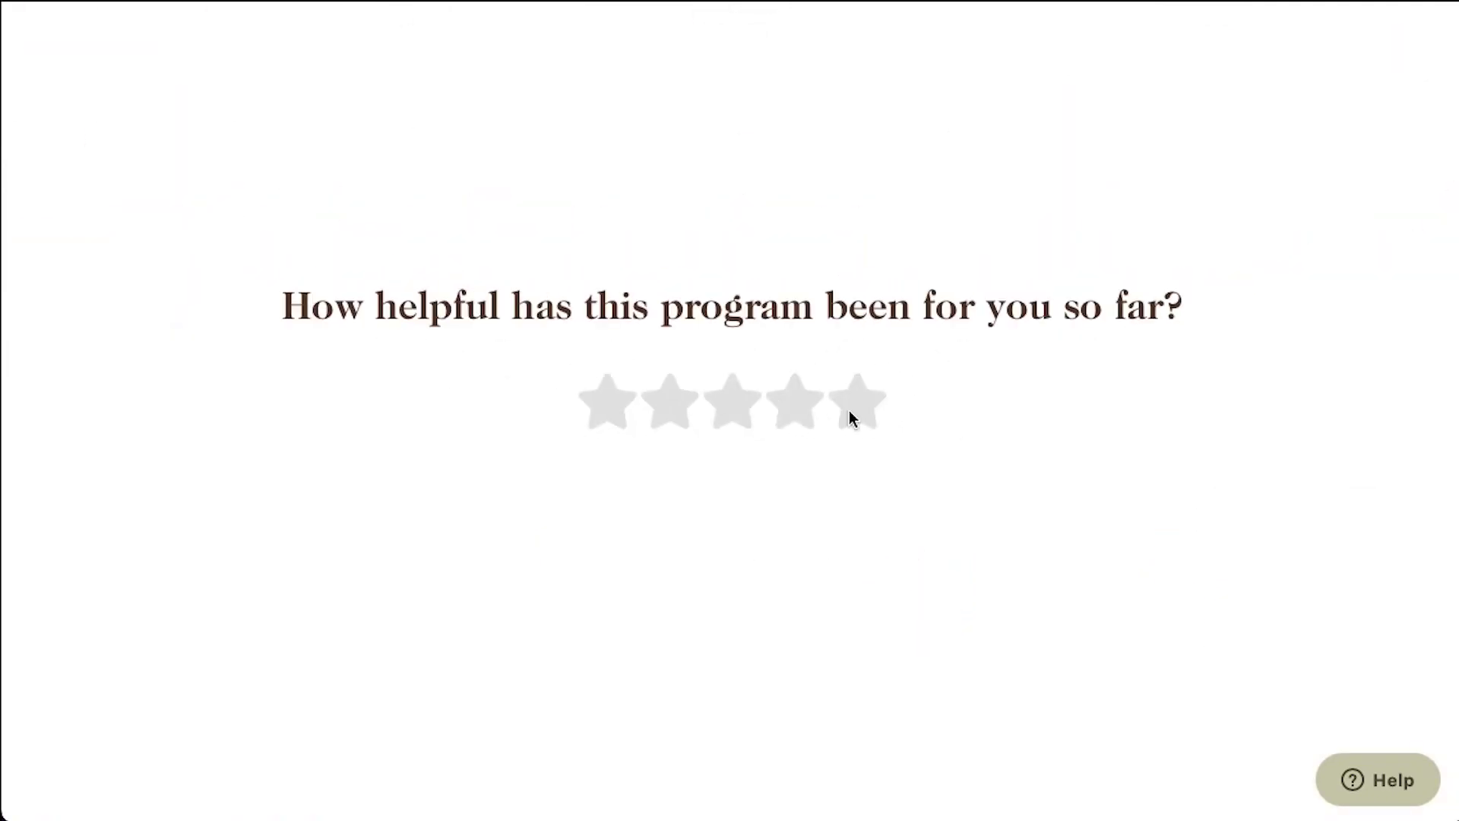
left_click(732, 552)
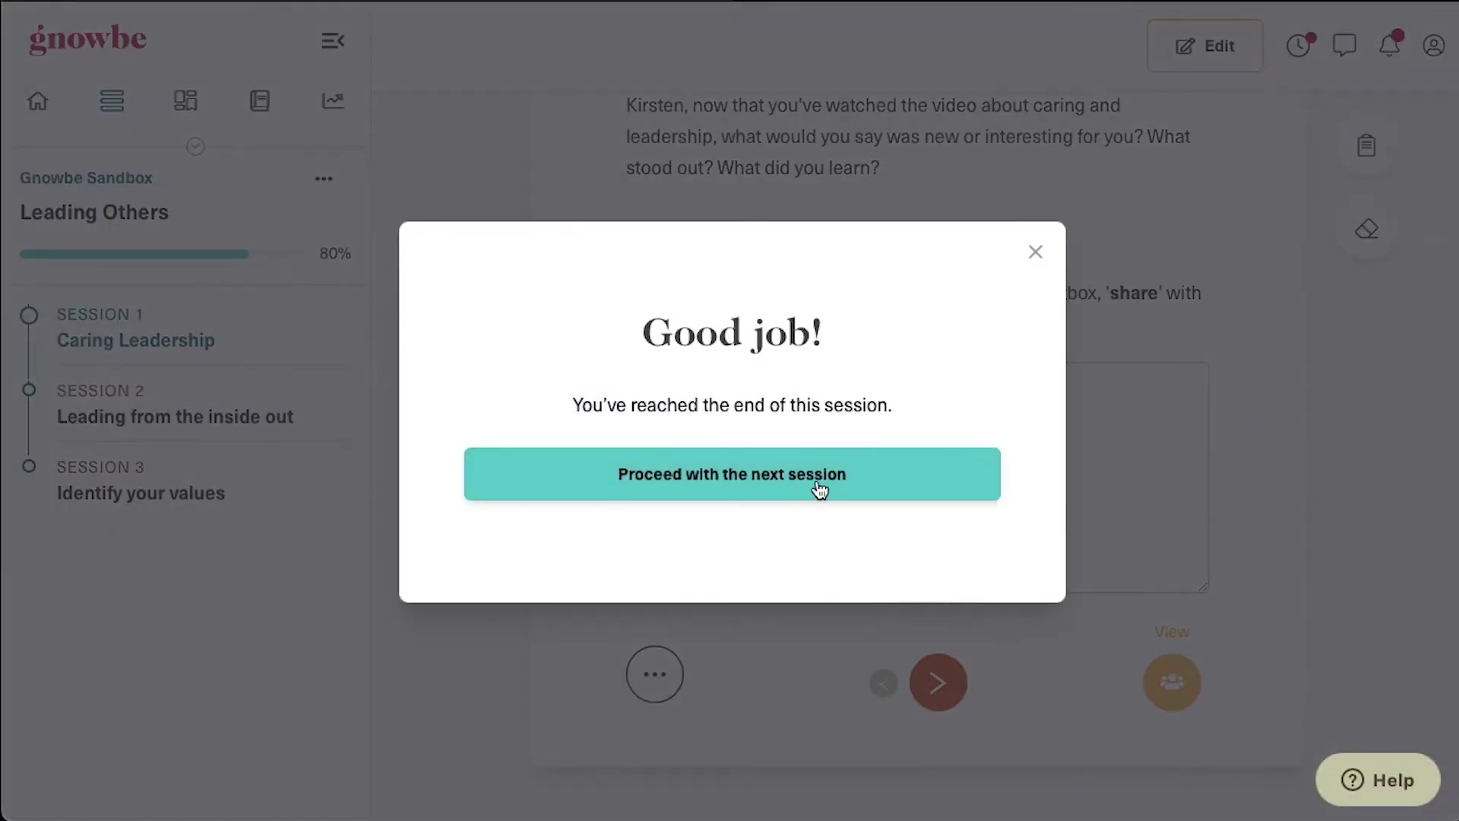
left_click(817, 489)
left_click(1228, 50)
left_click(179, 506)
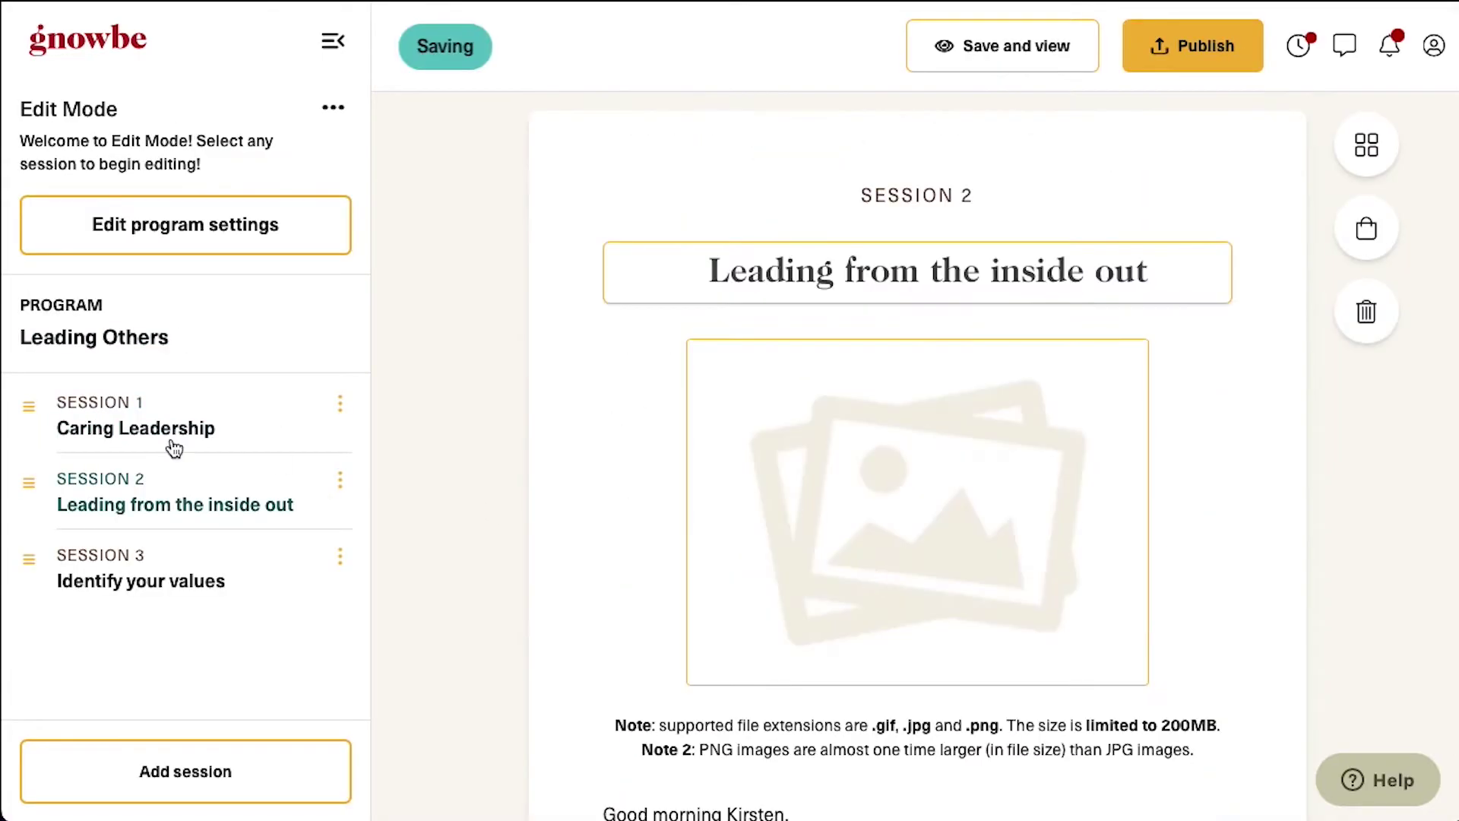
Search Unsplash for 'inside o' to choose a header image for the session
scroll(934, 456, "down", 3)
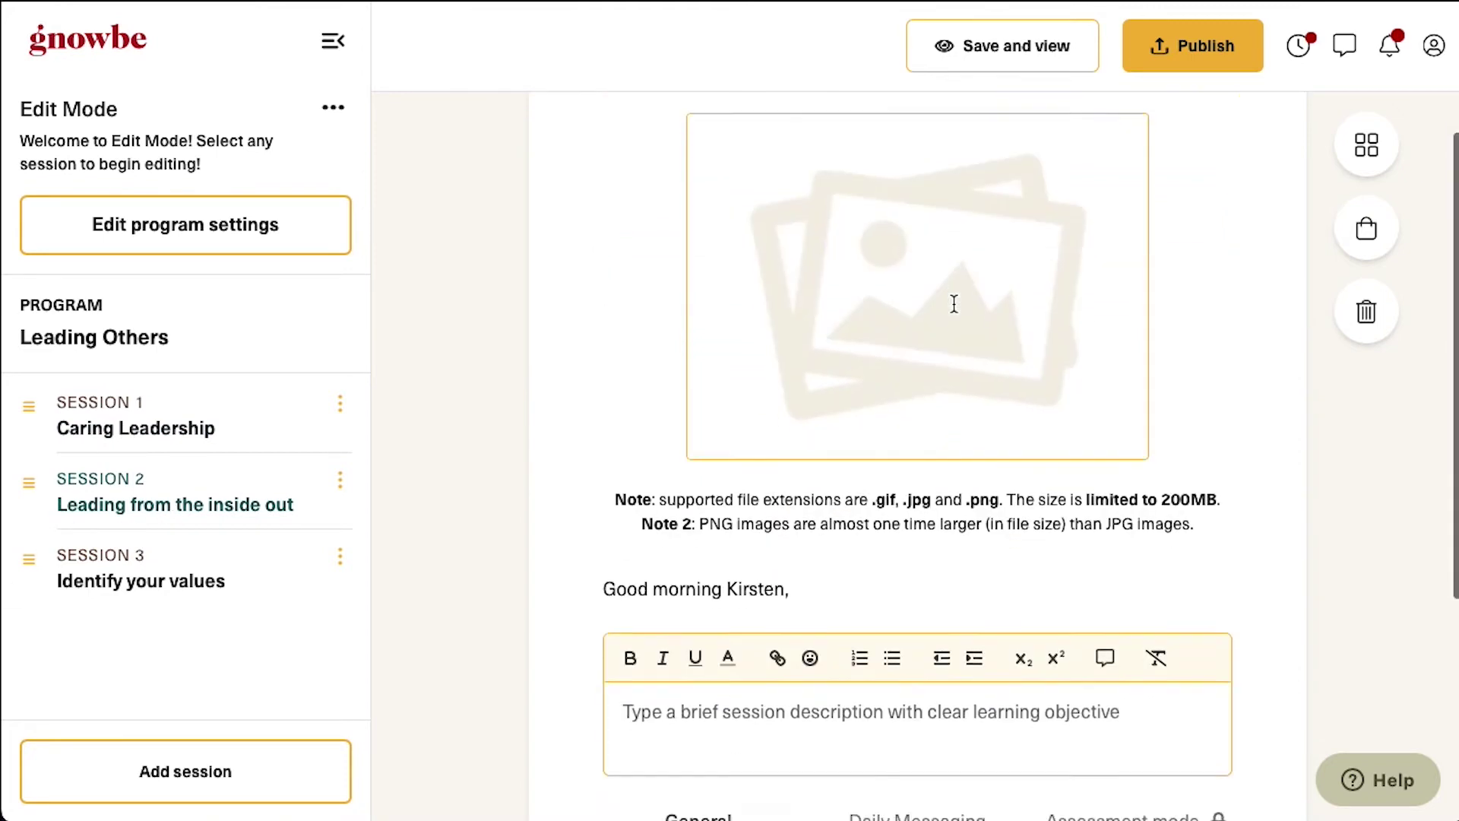
scroll(836, 300, "up", 2)
left_click(781, 297)
left_click(369, 271)
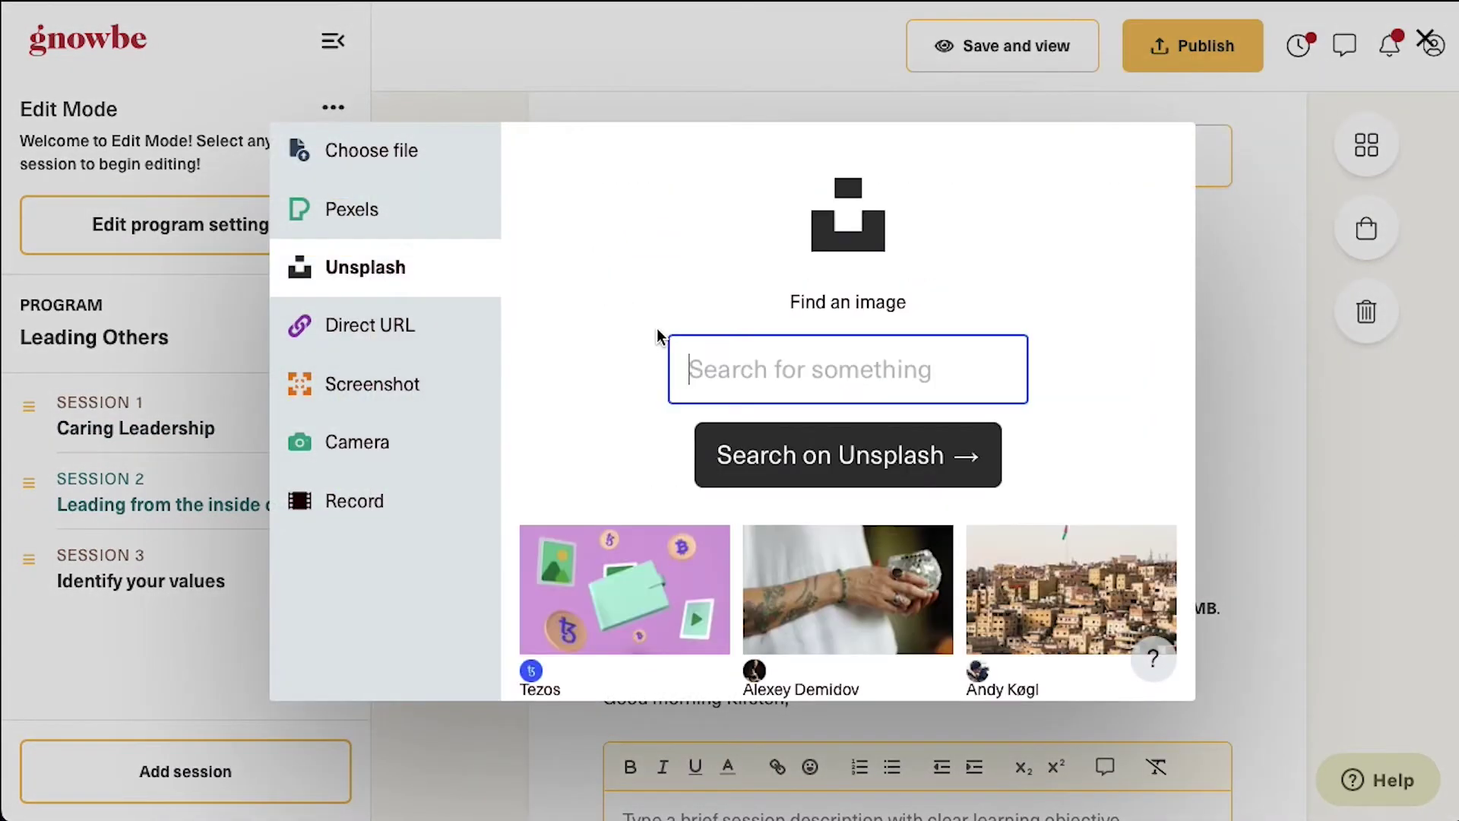
type("inside o")
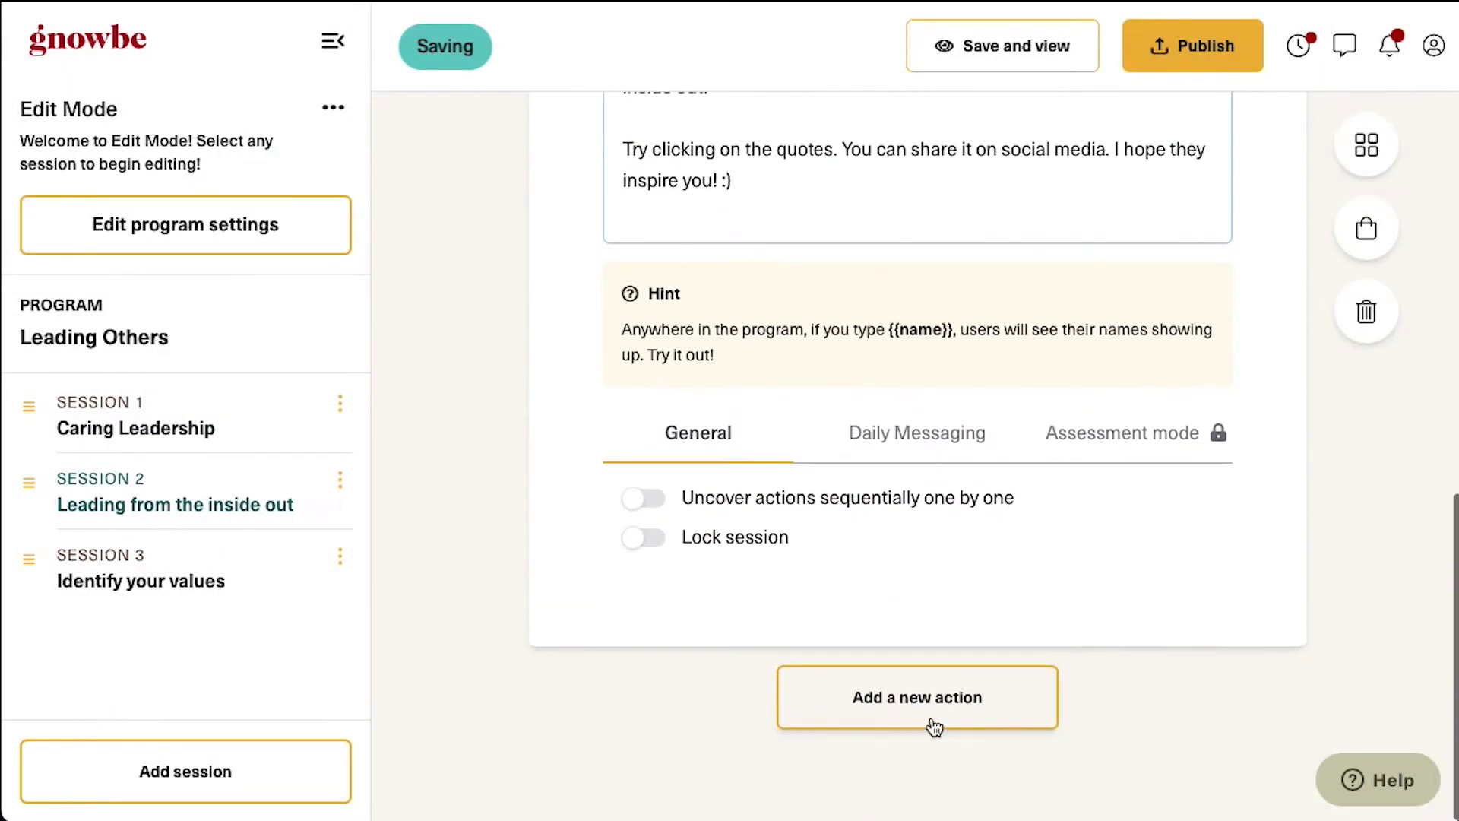
Add a Quote action with the pasted authenticity quote as its title and its author
left_click(936, 718)
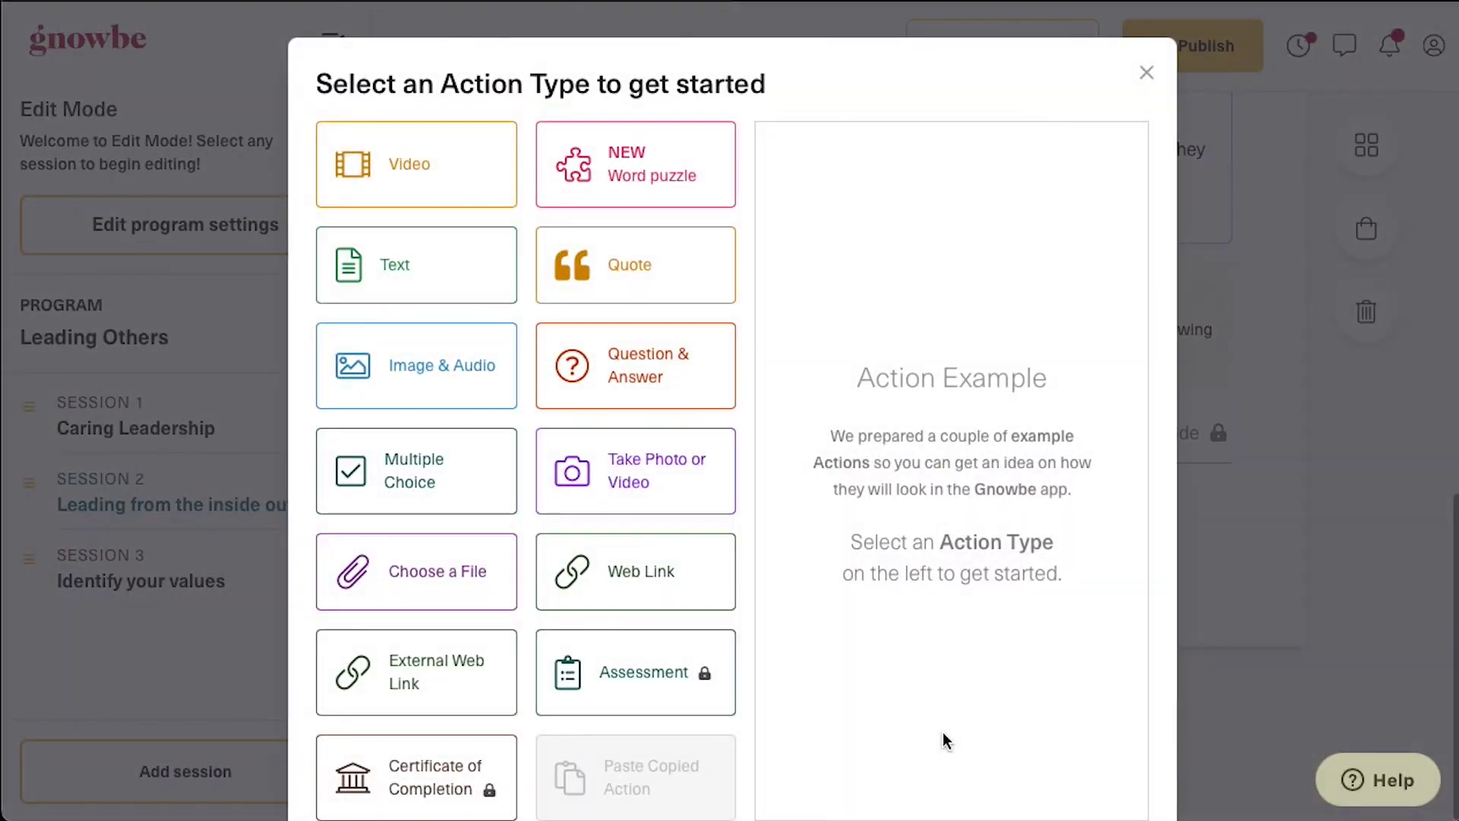
left_click(683, 243)
scroll(877, 538, "down", 1)
left_click(1084, 773)
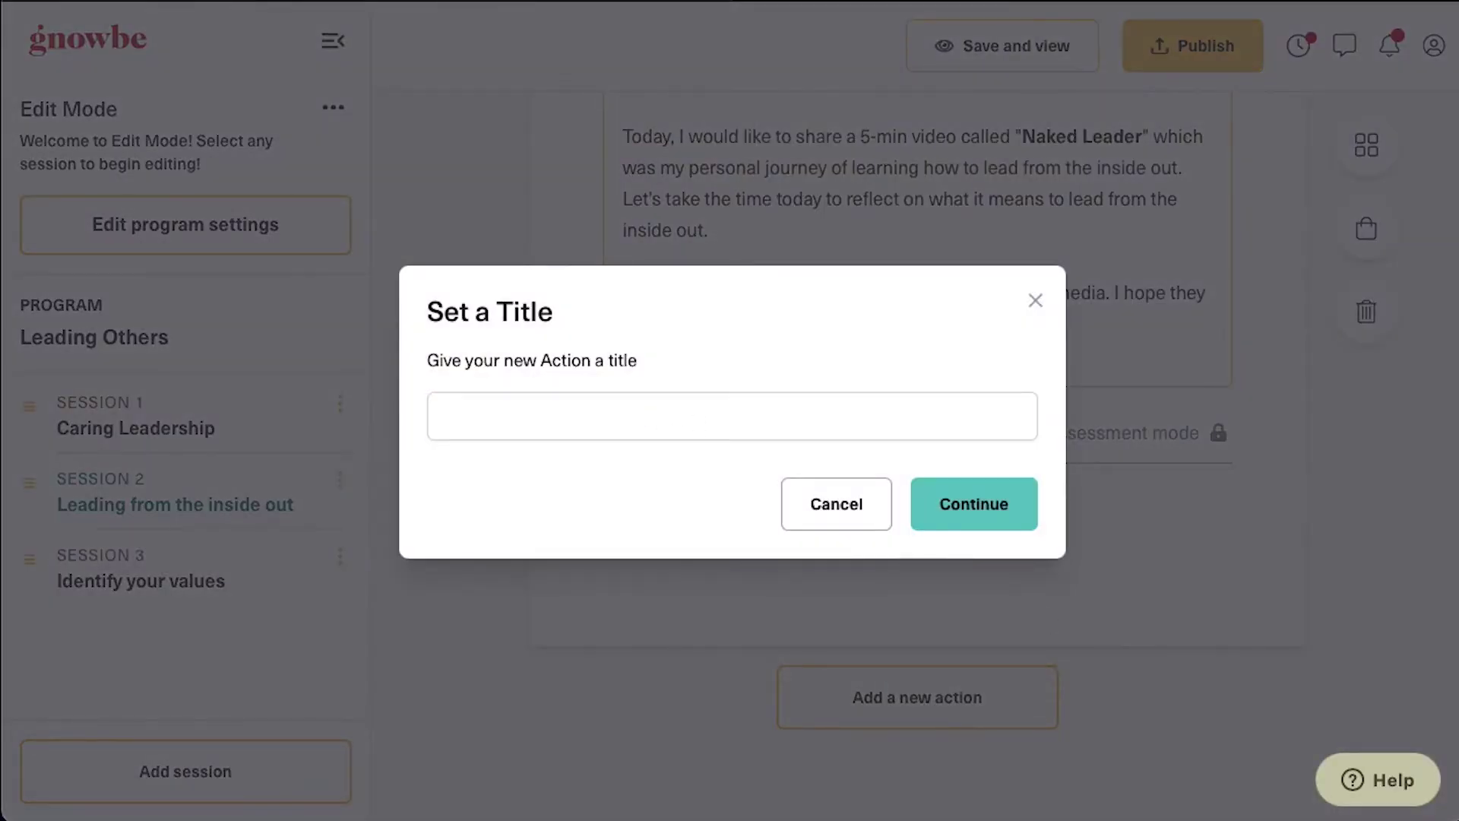
left_click(772, 417)
type("Authenticity is the alignment of head, mouth, heart, and feet — thinking, saying, feeling, and doing the same thing — consistently.")
left_click(980, 513)
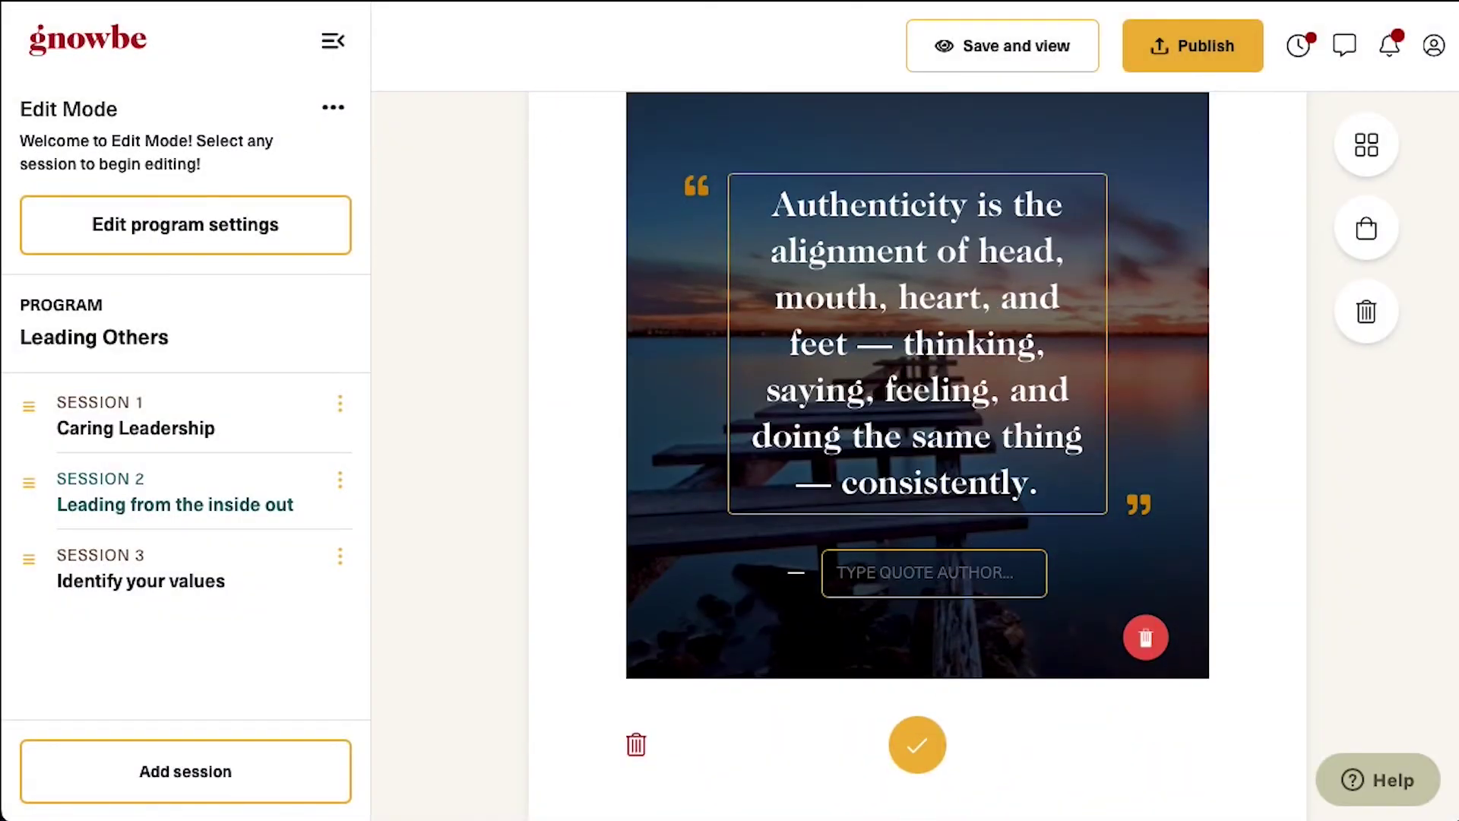
type("— LANCE SECRETAN")
Give the quote an Unsplash background photo and finish editing it
left_click(1172, 189)
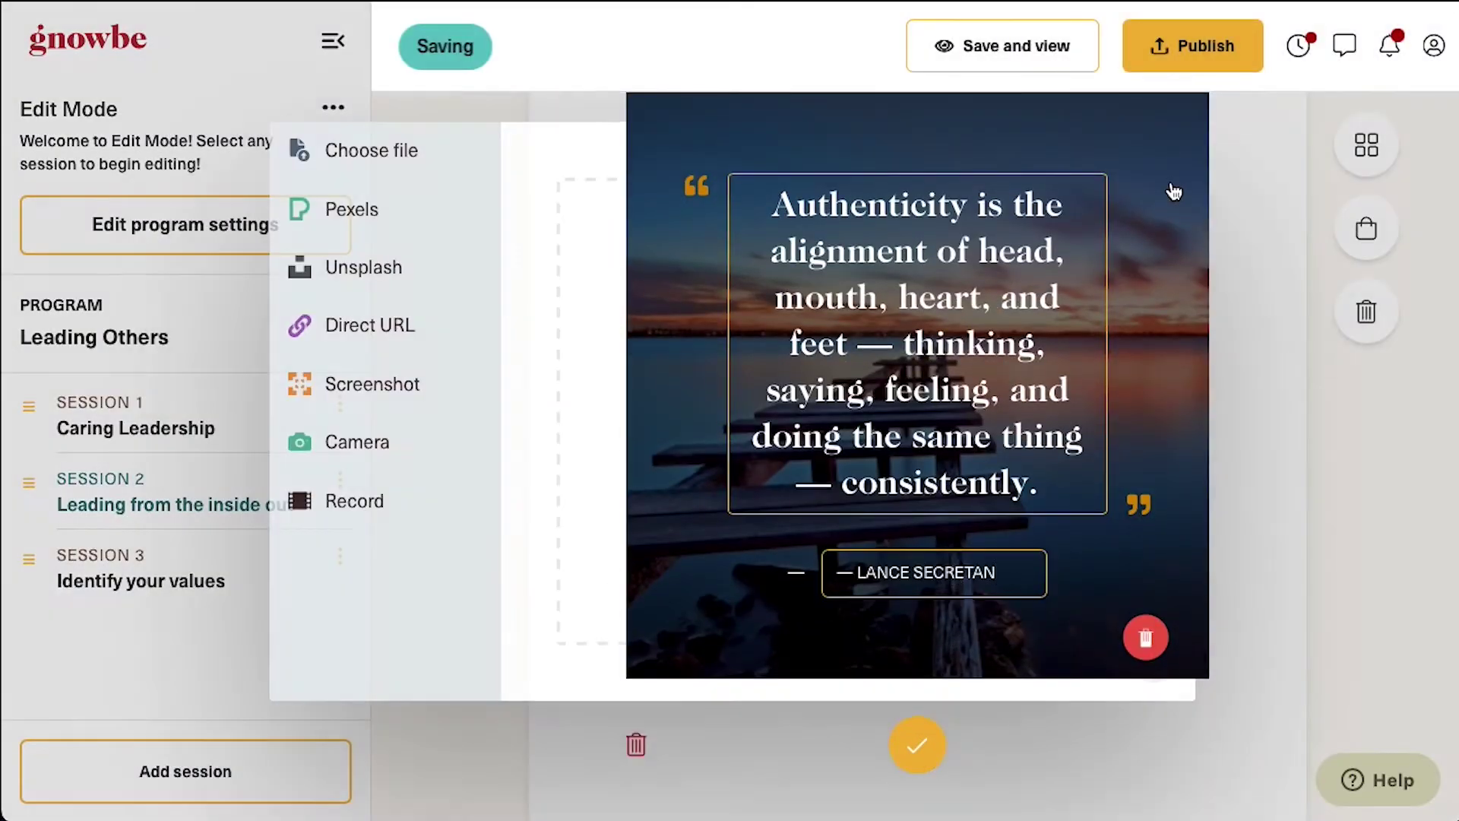
left_click(353, 274)
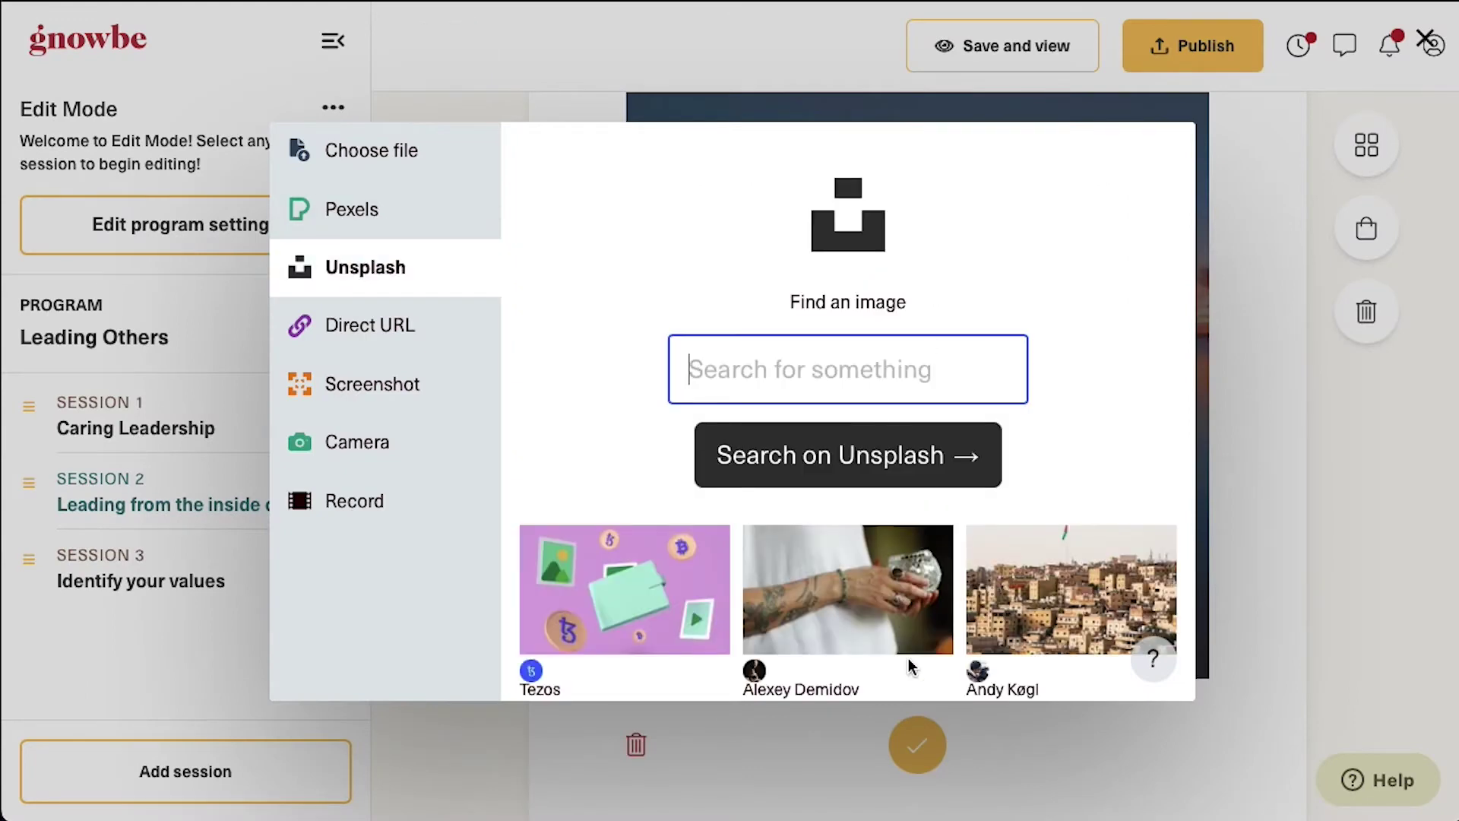
scroll(909, 658, "down", 10)
left_click(868, 362)
left_click(1103, 682)
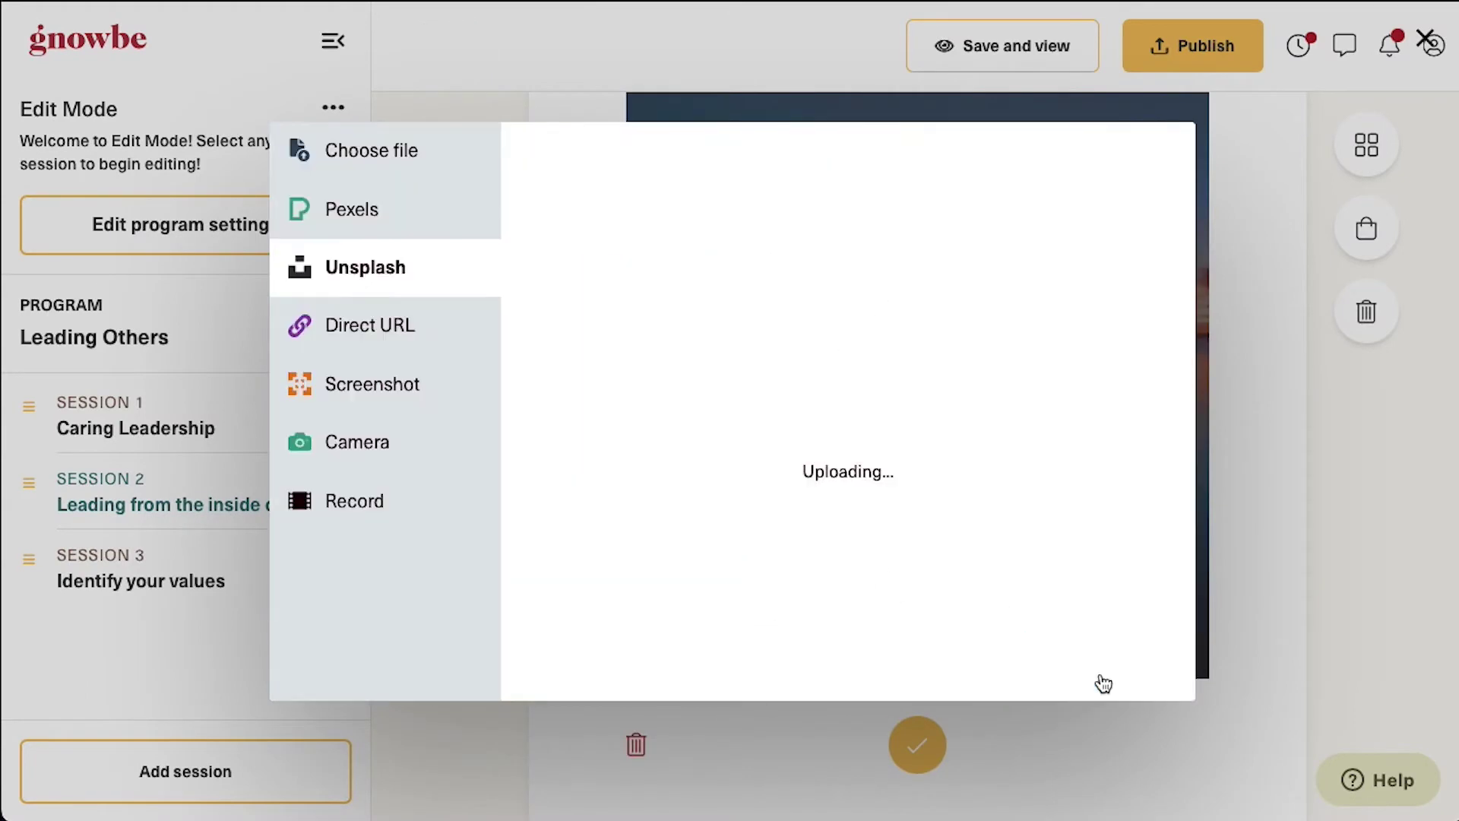
left_click(919, 718)
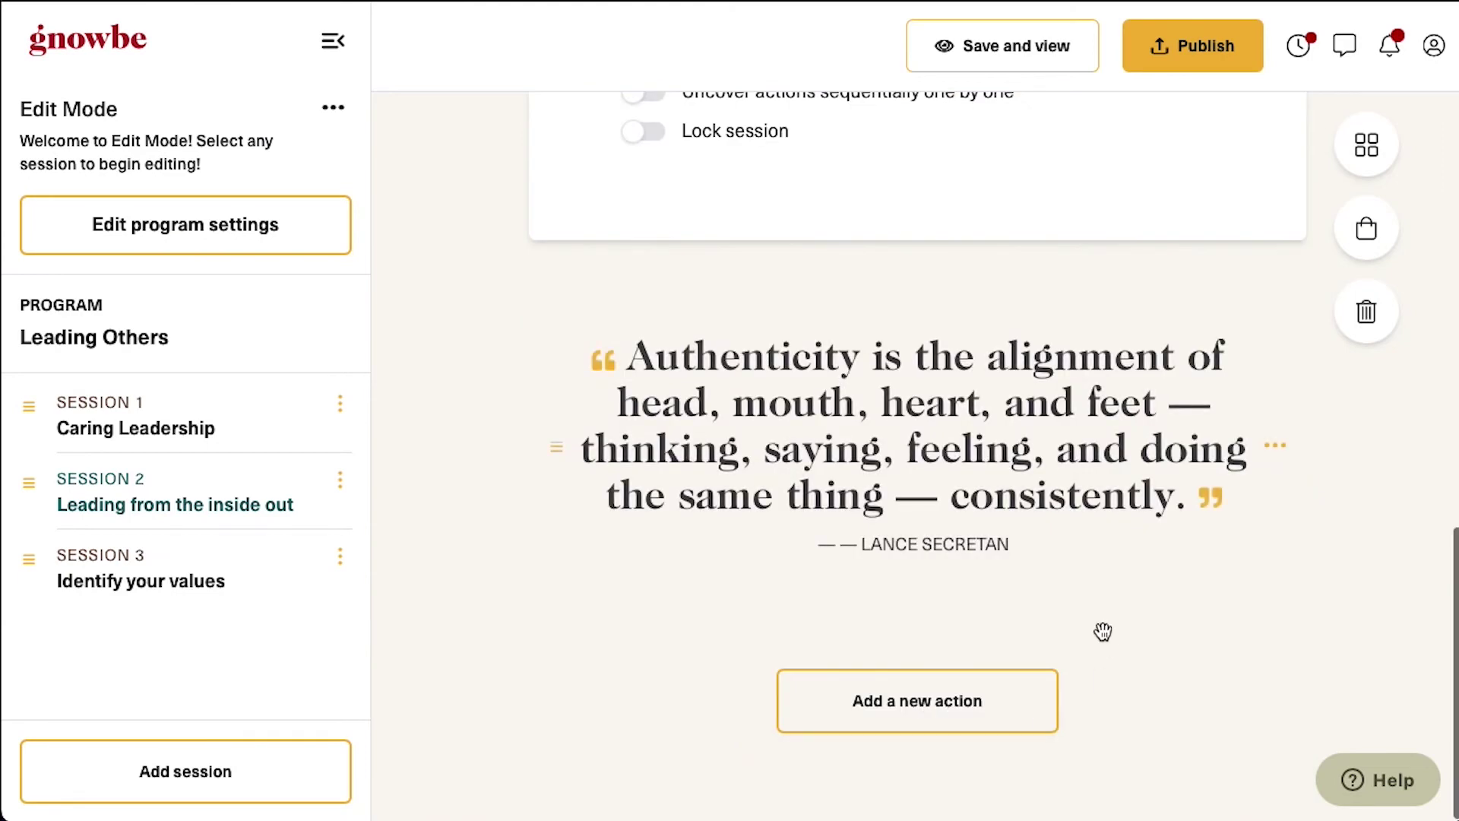
Add a Take Photo or Video action titled with the leadership question, plus a description
left_click(972, 703)
left_click(630, 494)
left_click(1107, 782)
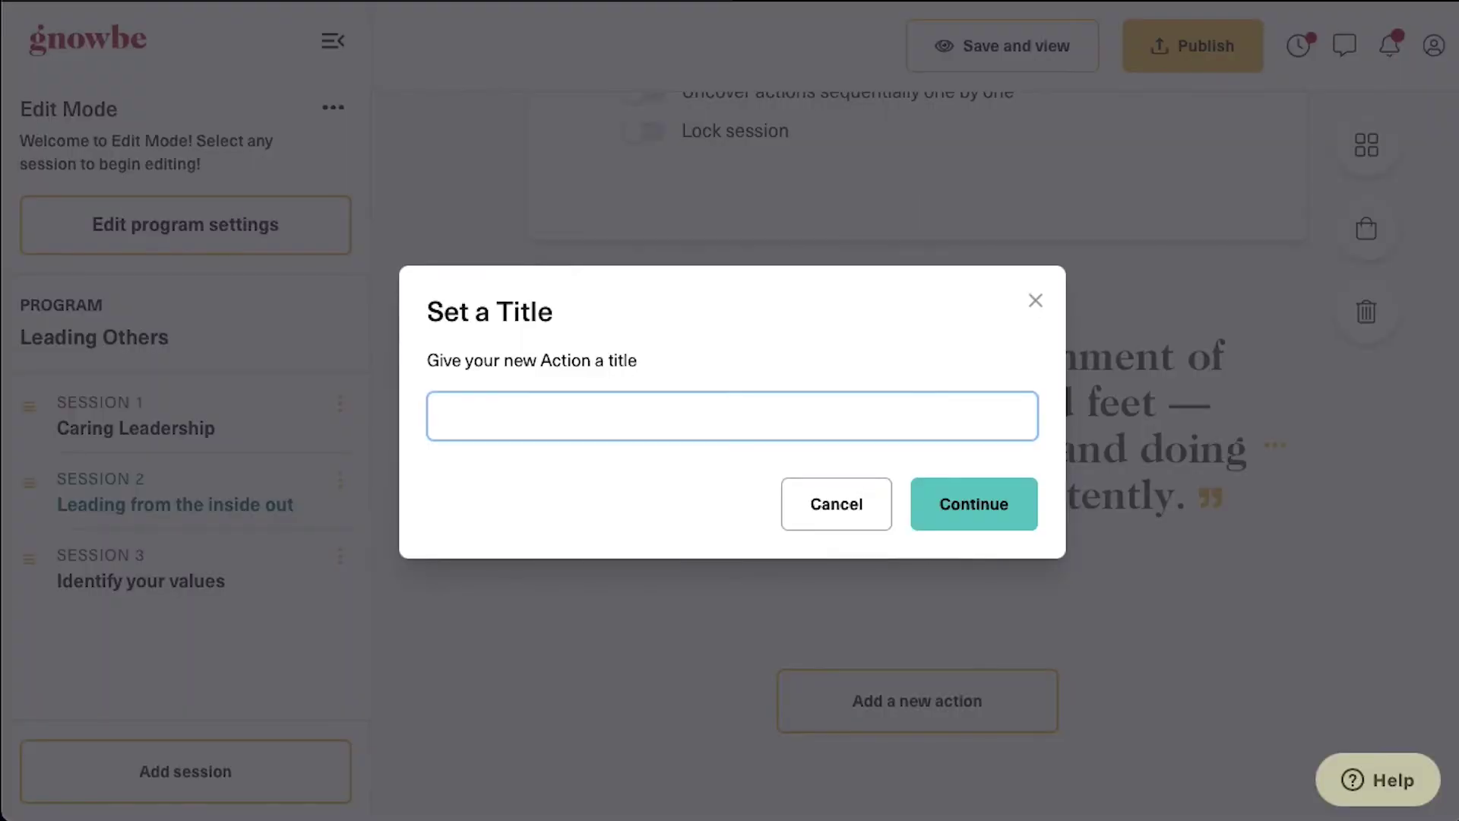
type("What does leadership look like to you?")
left_click(974, 504)
type("Kirsten, when you hear the term 'Leading Others', what is the first thing that comes to mind?  Snap a picture of what leadership looks like to you, or search for a picture that represents leadership to you. Click 'Share to Group' to share your picture! You can jump into the 'group' board and see what leadership looks like to your fellow learners!")
scroll(1016, 598, "down", 3)
left_click(917, 737)
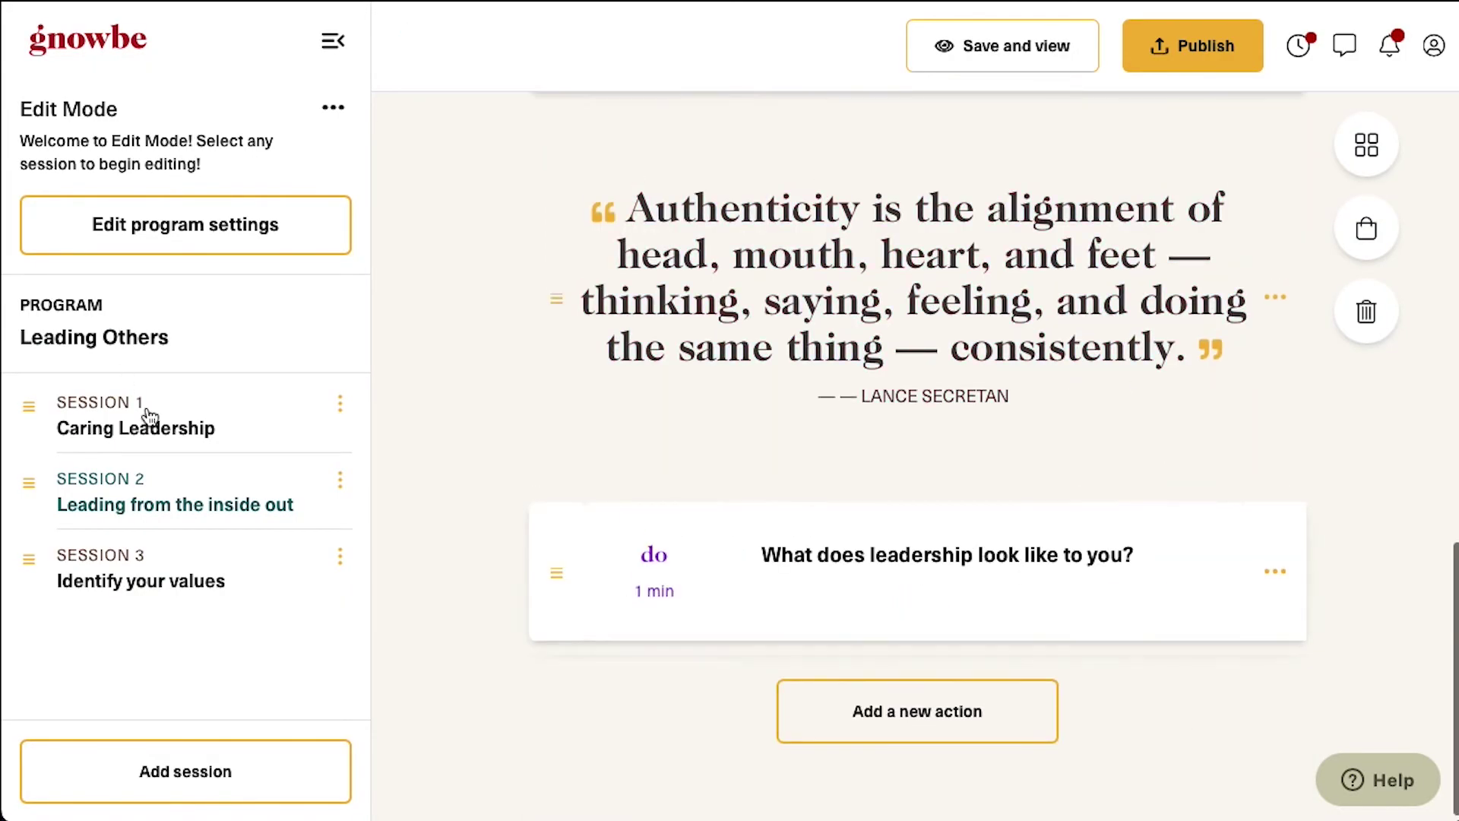
Save the program and view it as a learner
left_click(201, 450)
left_click(1032, 49)
scroll(945, 512, "down", 3)
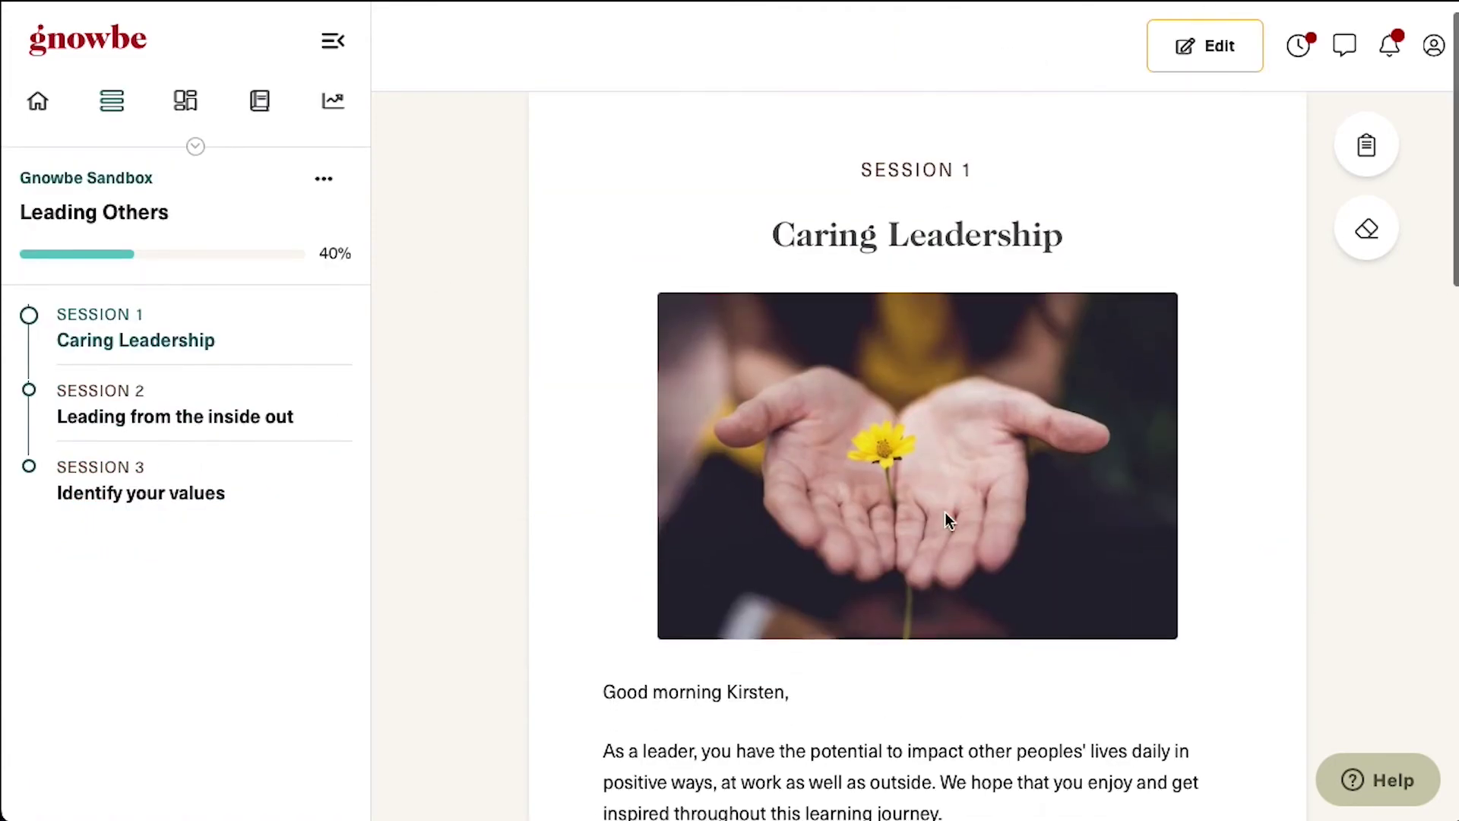
Go through the first read action and answer the poll with Organization
scroll(946, 512, "down", 9)
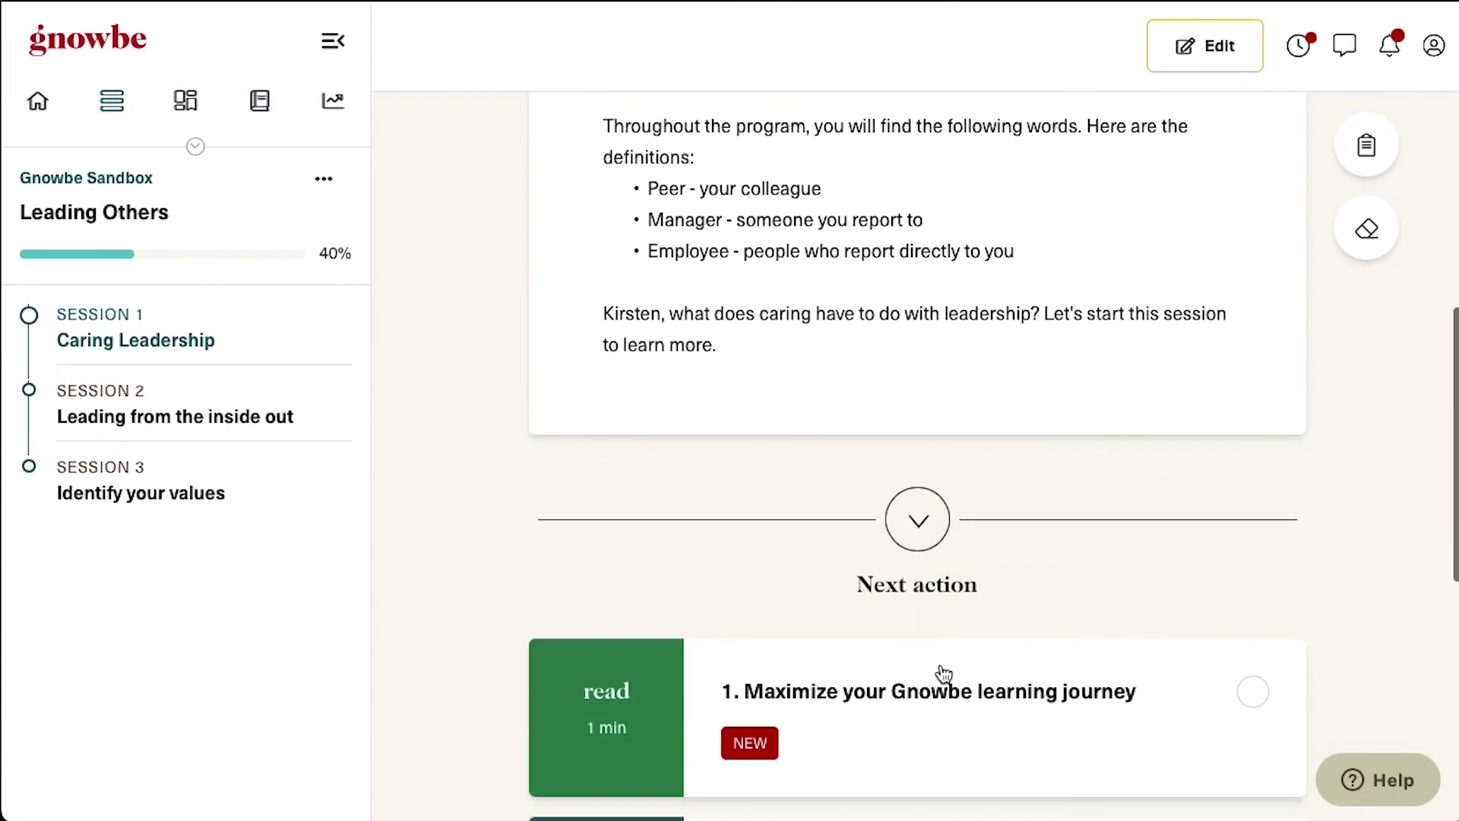
left_click(955, 701)
scroll(955, 701, "down", 8)
left_click(921, 688)
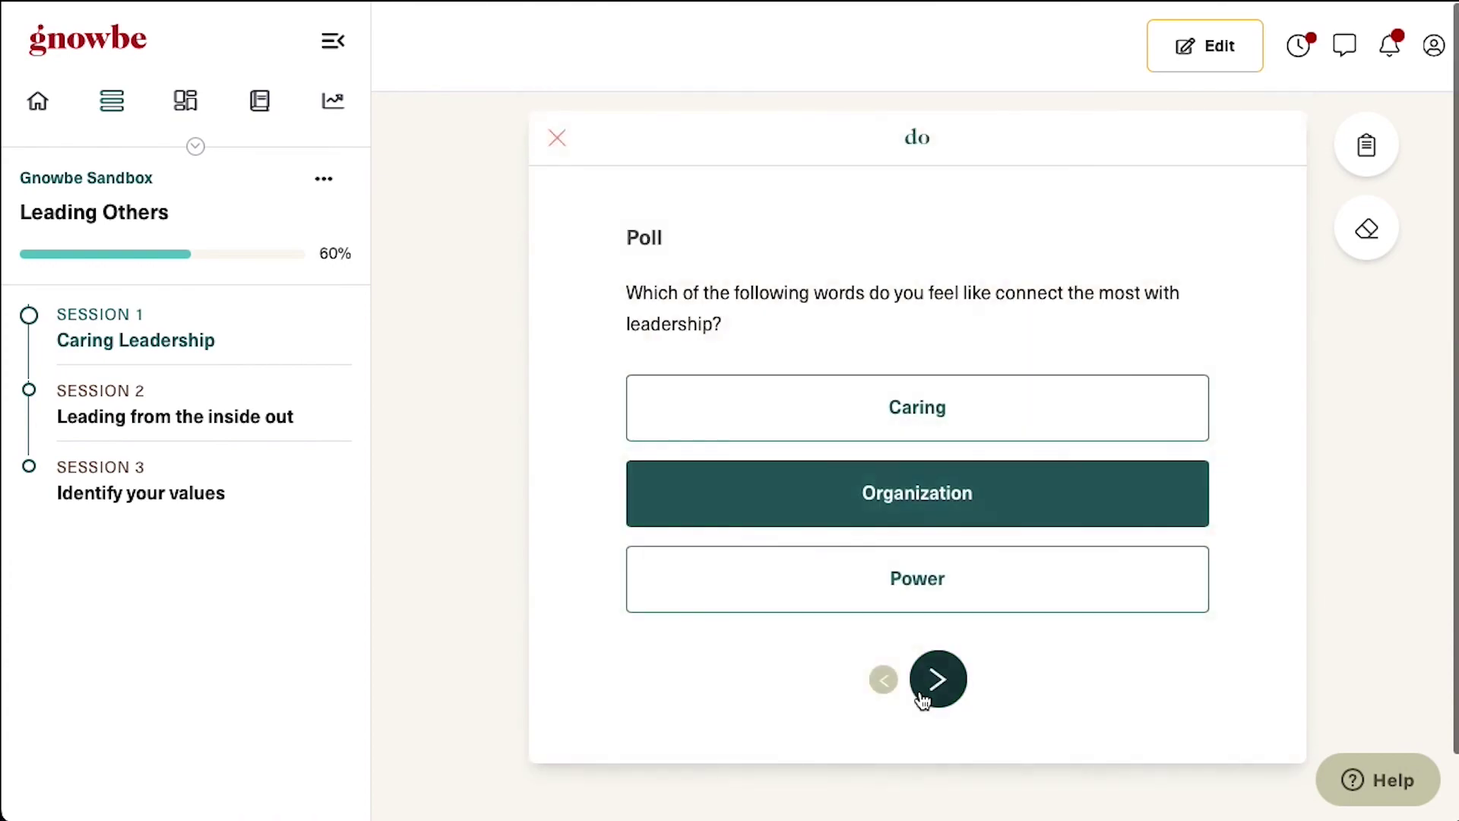
left_click(940, 508)
left_click(946, 669)
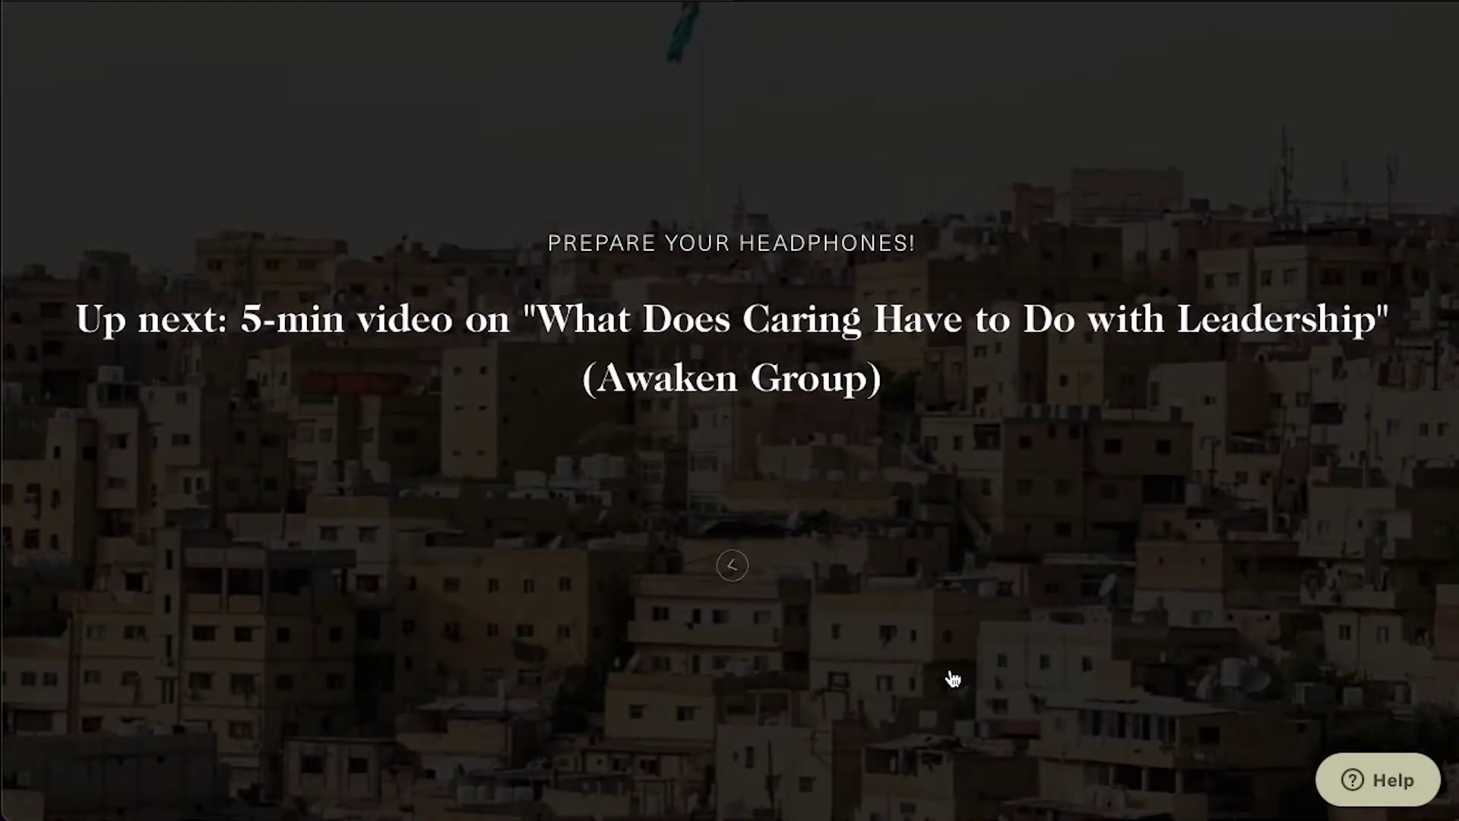
Watch the leadership video, then write and share a reflection answer and view the group's answers
left_click(739, 576)
scroll(874, 661, "down", 2)
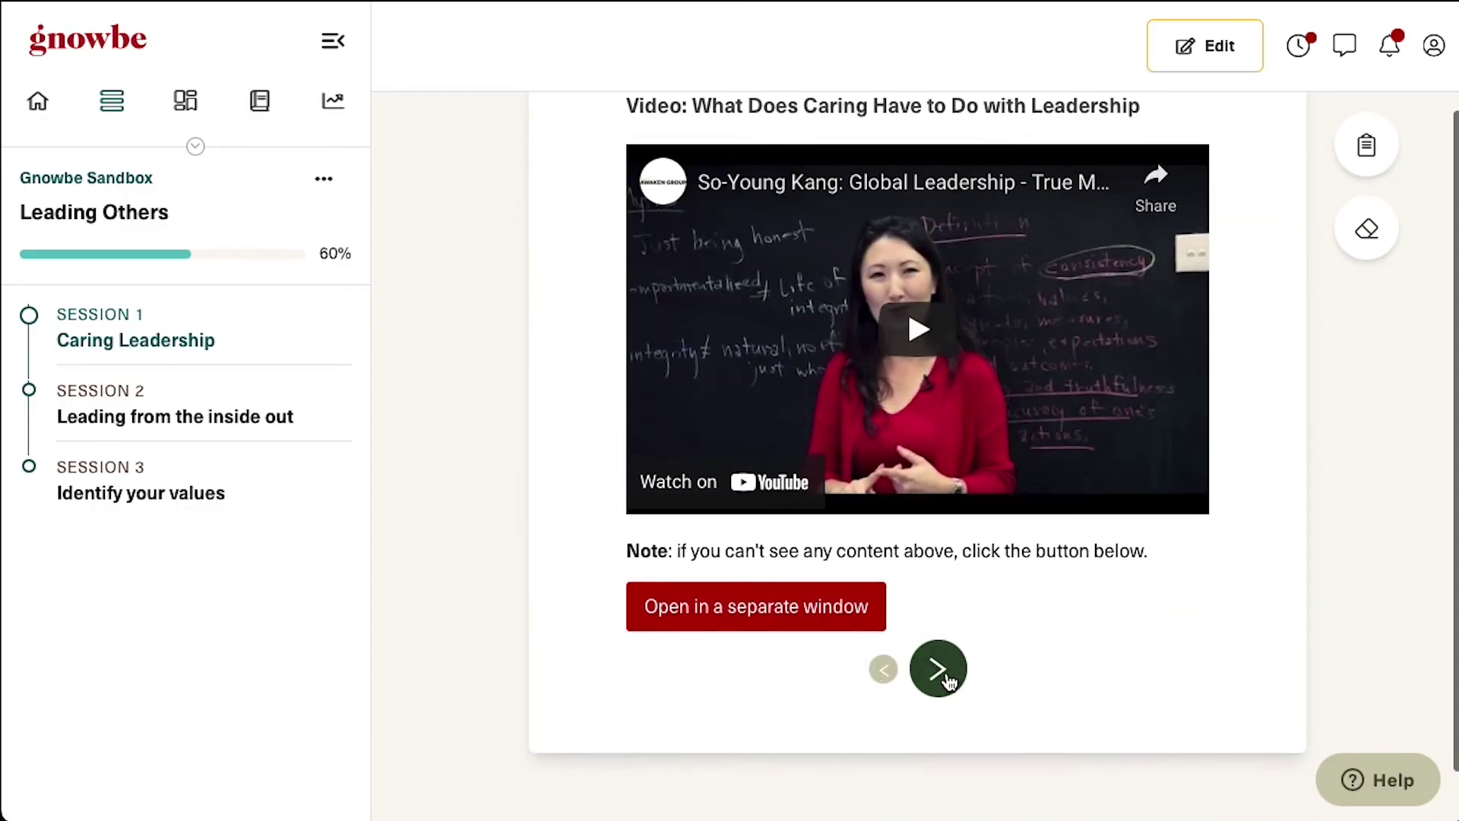
left_click(940, 669)
scroll(947, 673, "down", 3)
left_click(912, 540)
type("answer")
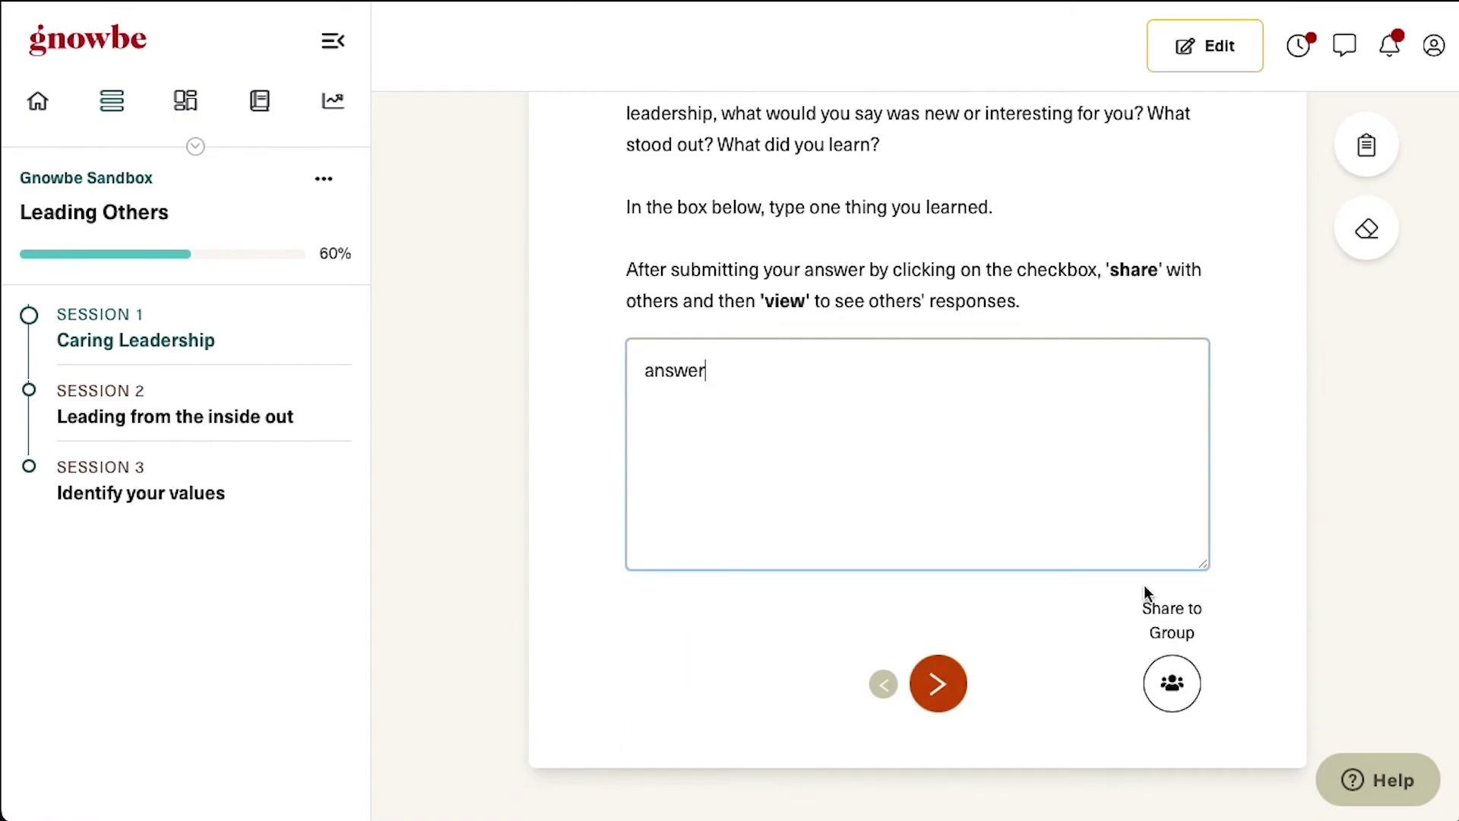
left_click(1175, 684)
left_click(1019, 486)
left_click(1170, 654)
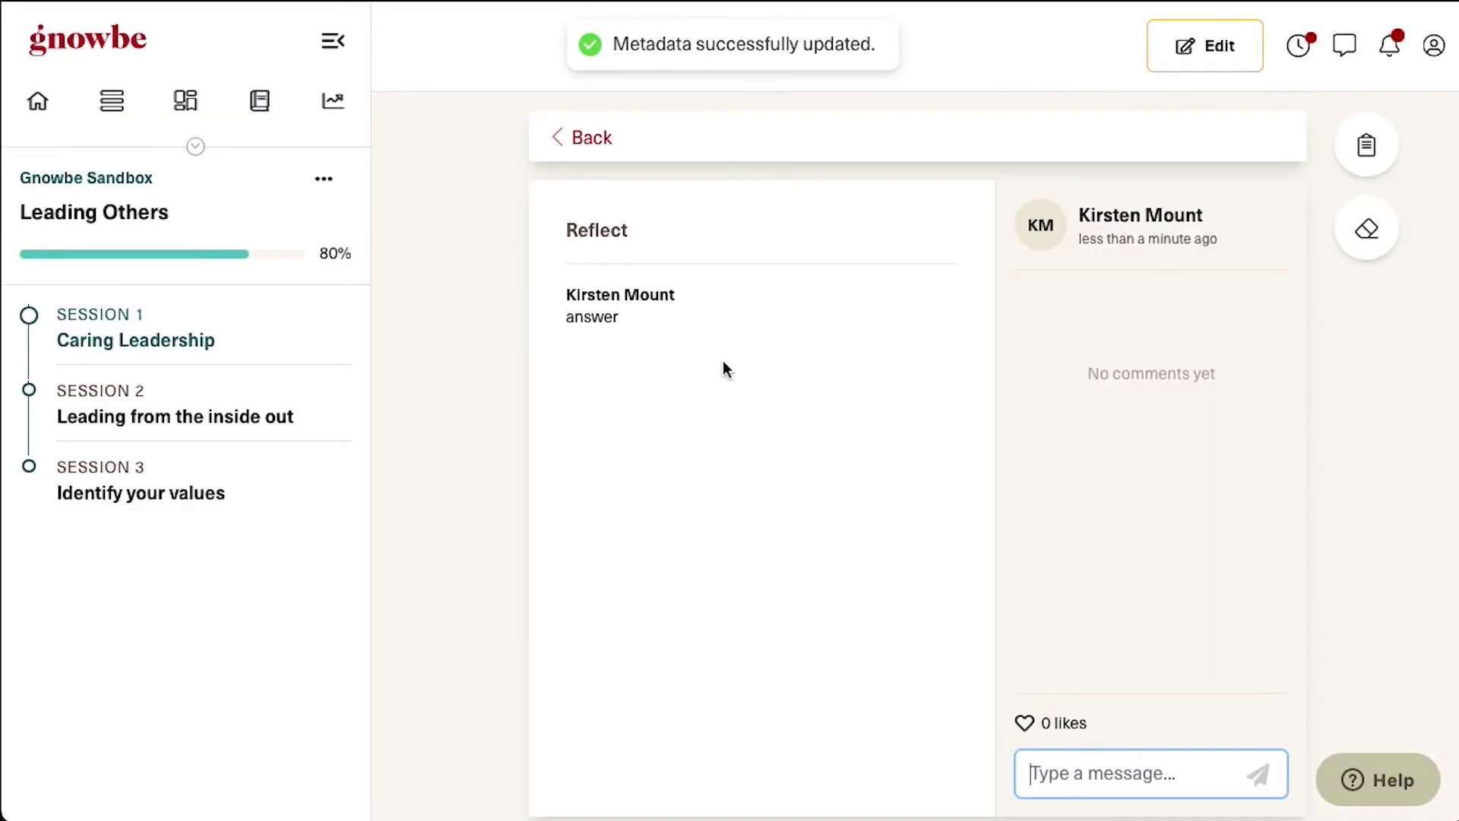
Finish the Caring Leadership session and proceed to Session 2
scroll(1059, 680, "down", 2)
scroll(1058, 680, "up", 2)
left_click(600, 143)
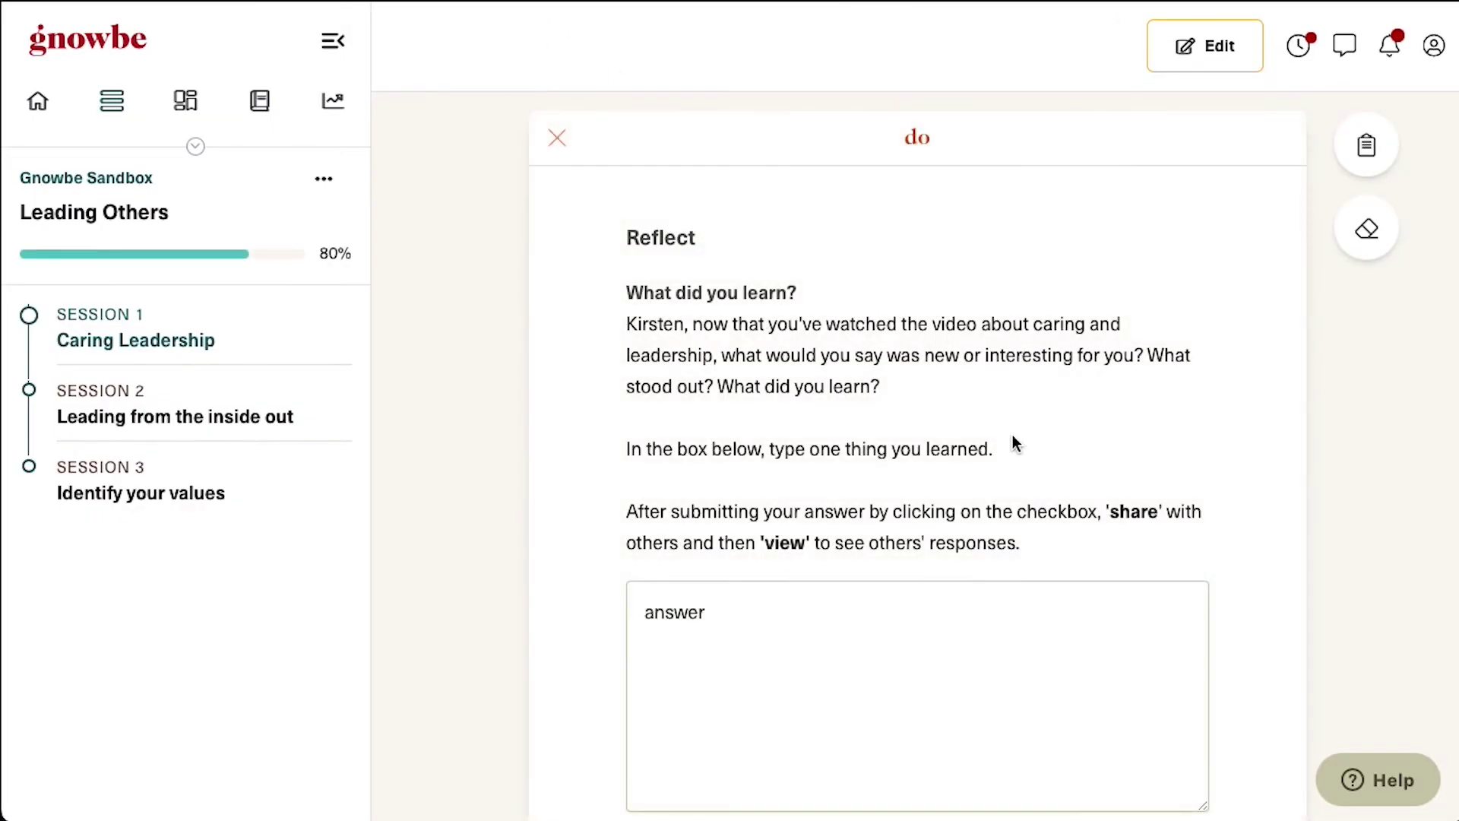
scroll(1016, 444, "down", 4)
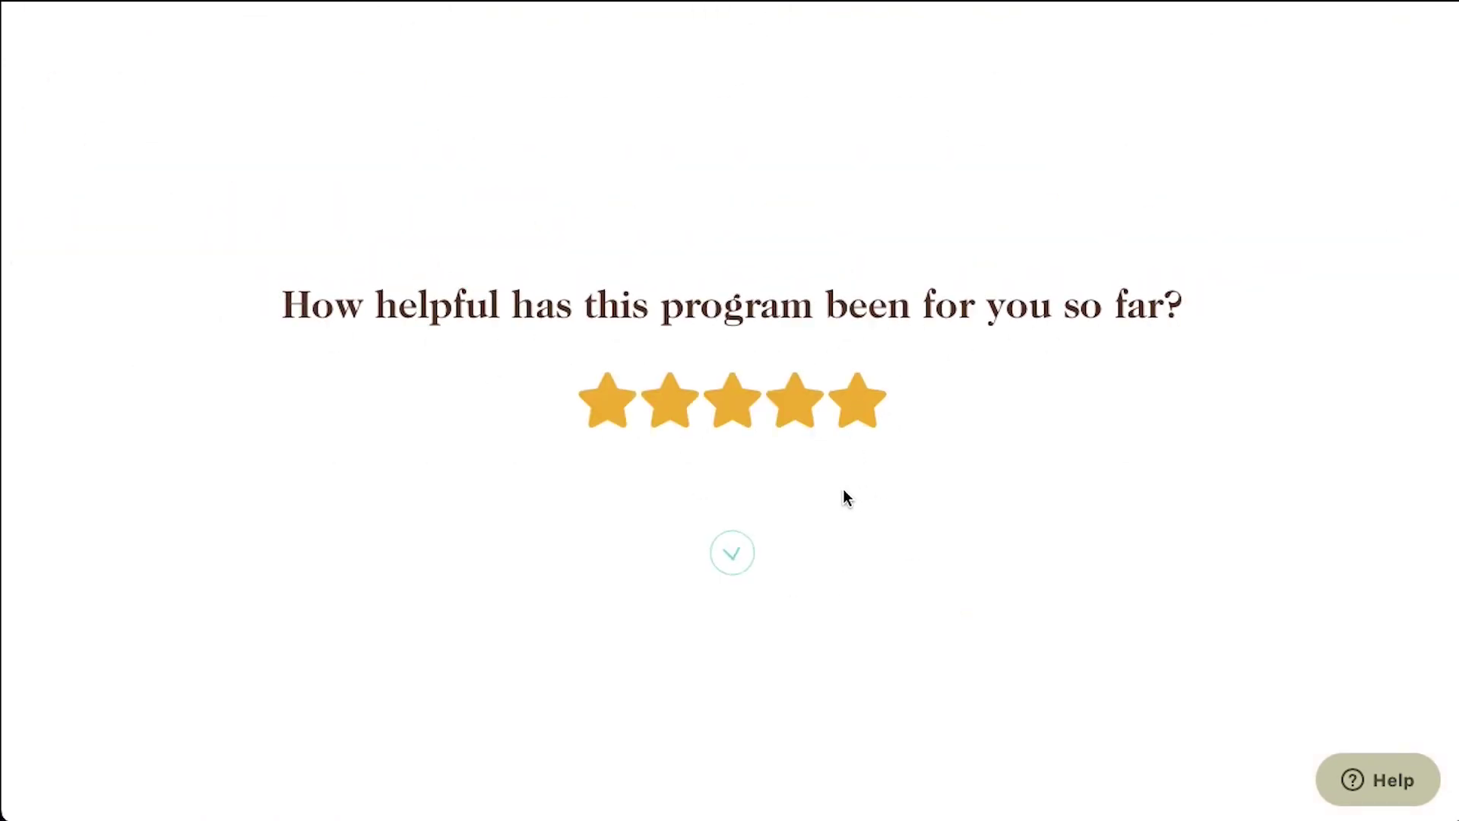
left_click(725, 567)
left_click(804, 495)
scroll(892, 589, "down", 10)
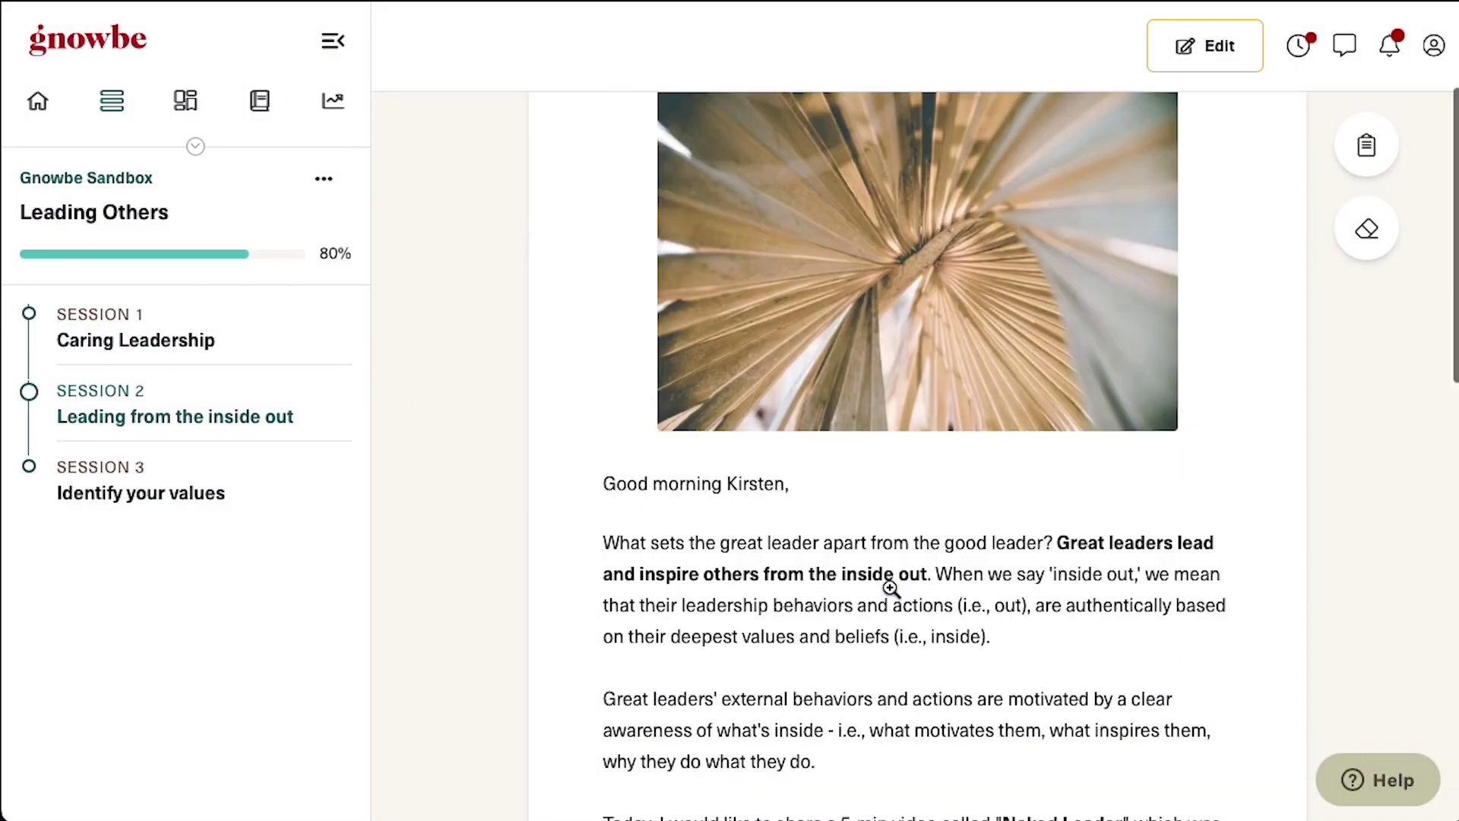
Review the authenticity quote and leadership photo action, then go to the sharing settings
left_click(980, 553)
scroll(906, 621, "down", 3)
left_click(905, 622)
scroll(919, 636, "down", 1)
left_click(919, 563)
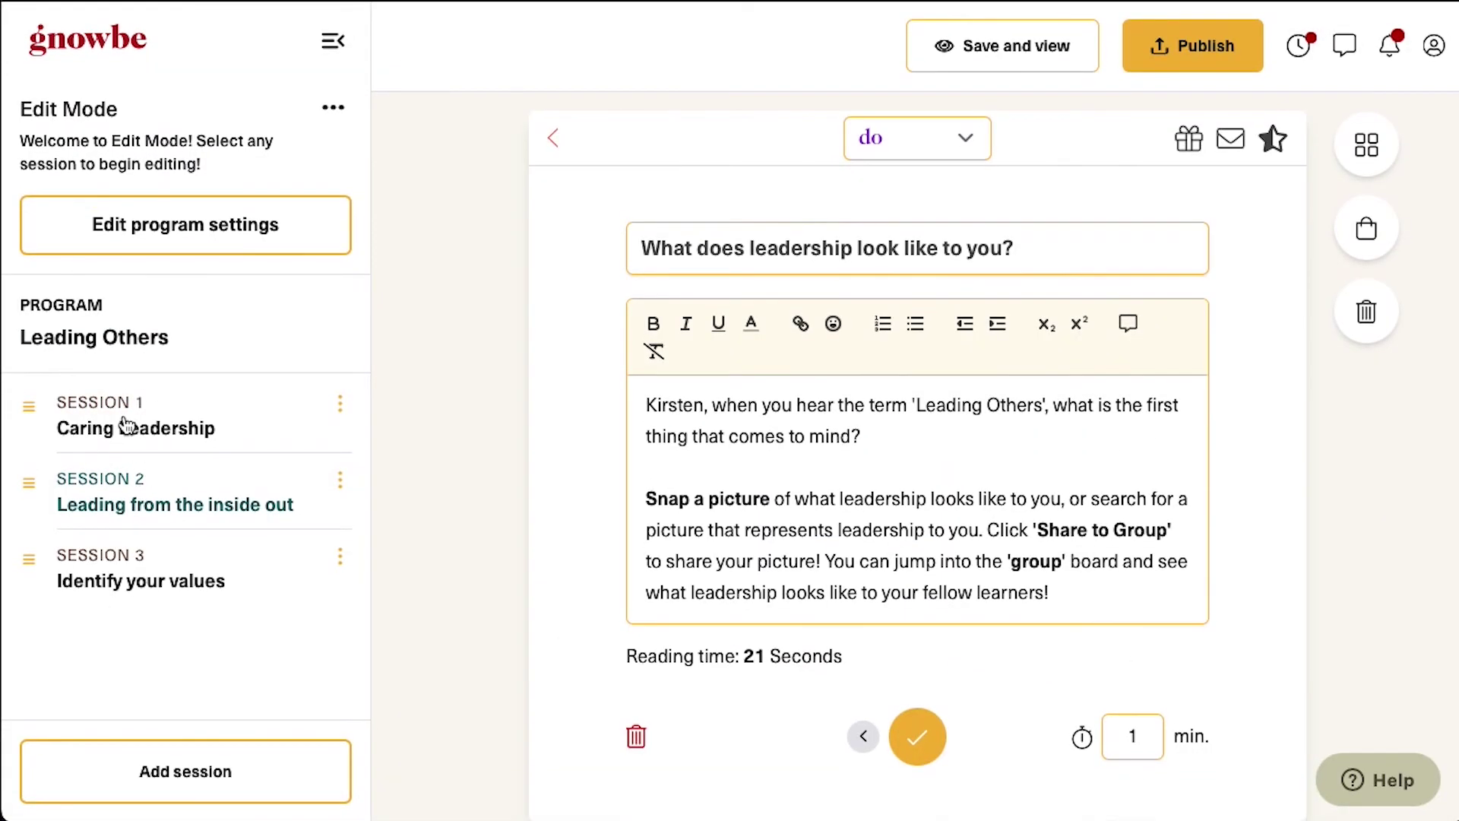
left_click(1246, 48)
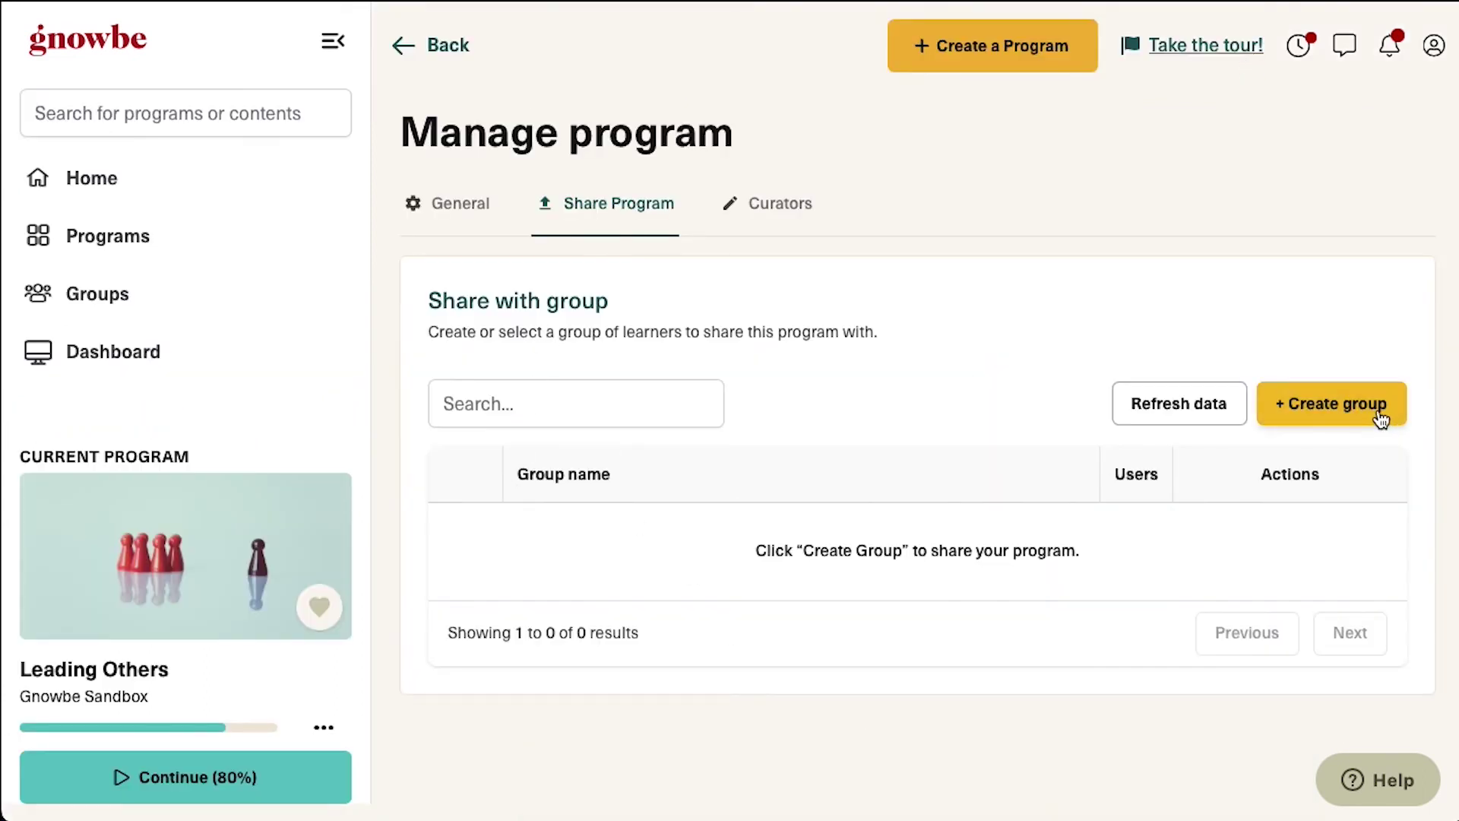
Create the group My Group 1 and share Leading Others with it
left_click(1380, 417)
left_click(720, 437)
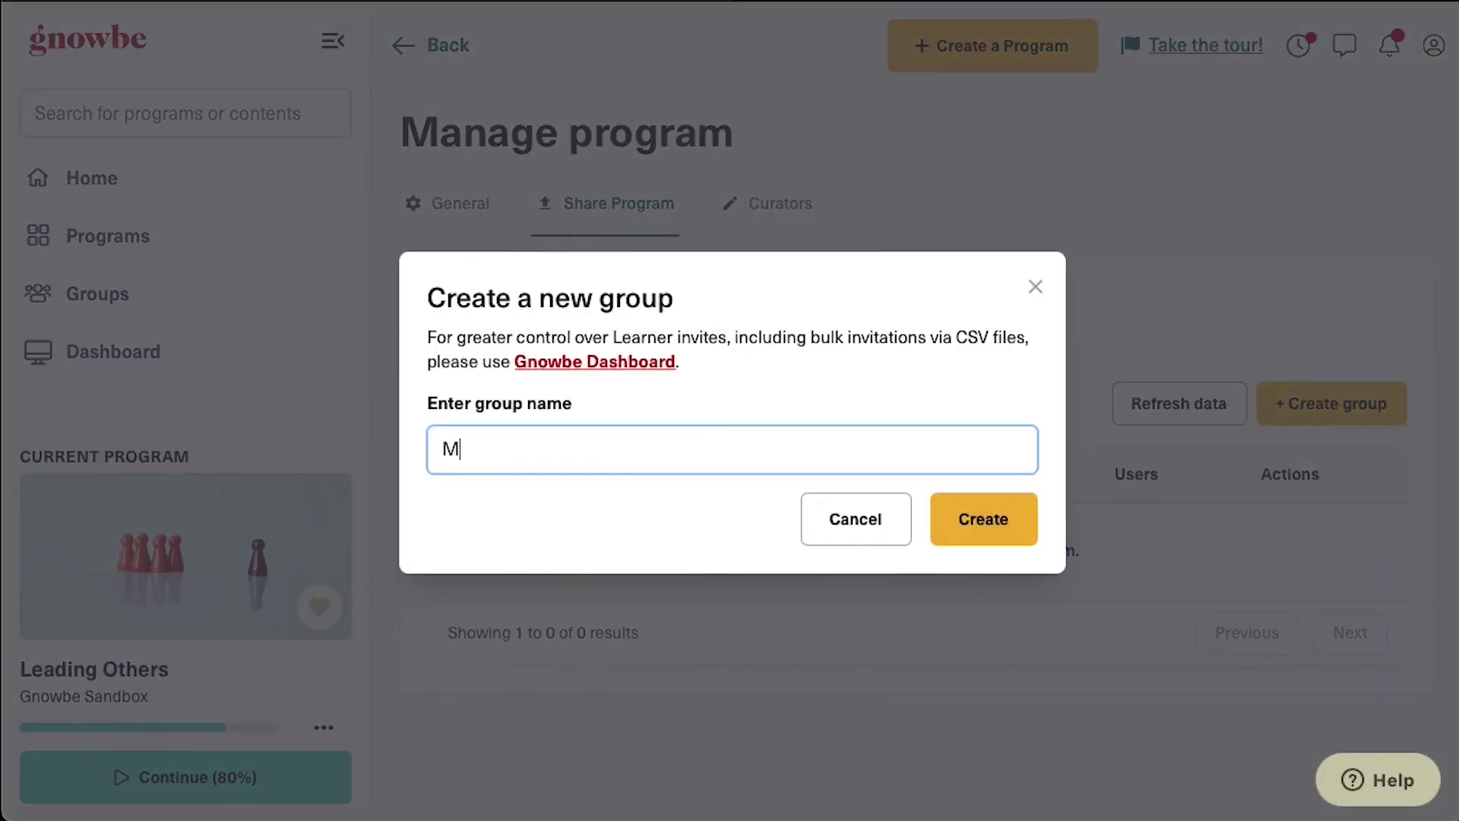
left_click(988, 511)
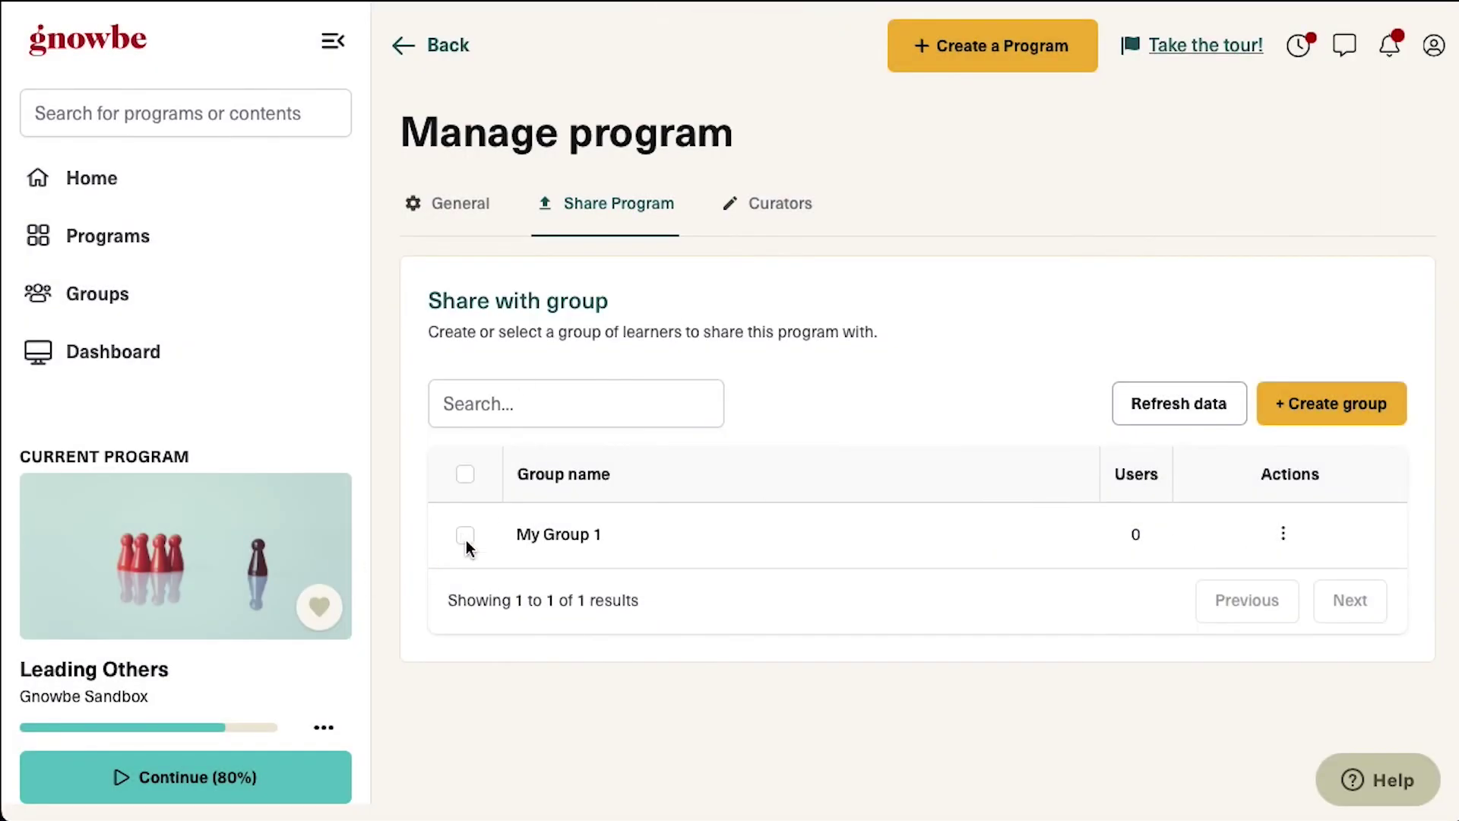
left_click(465, 536)
left_click(1355, 415)
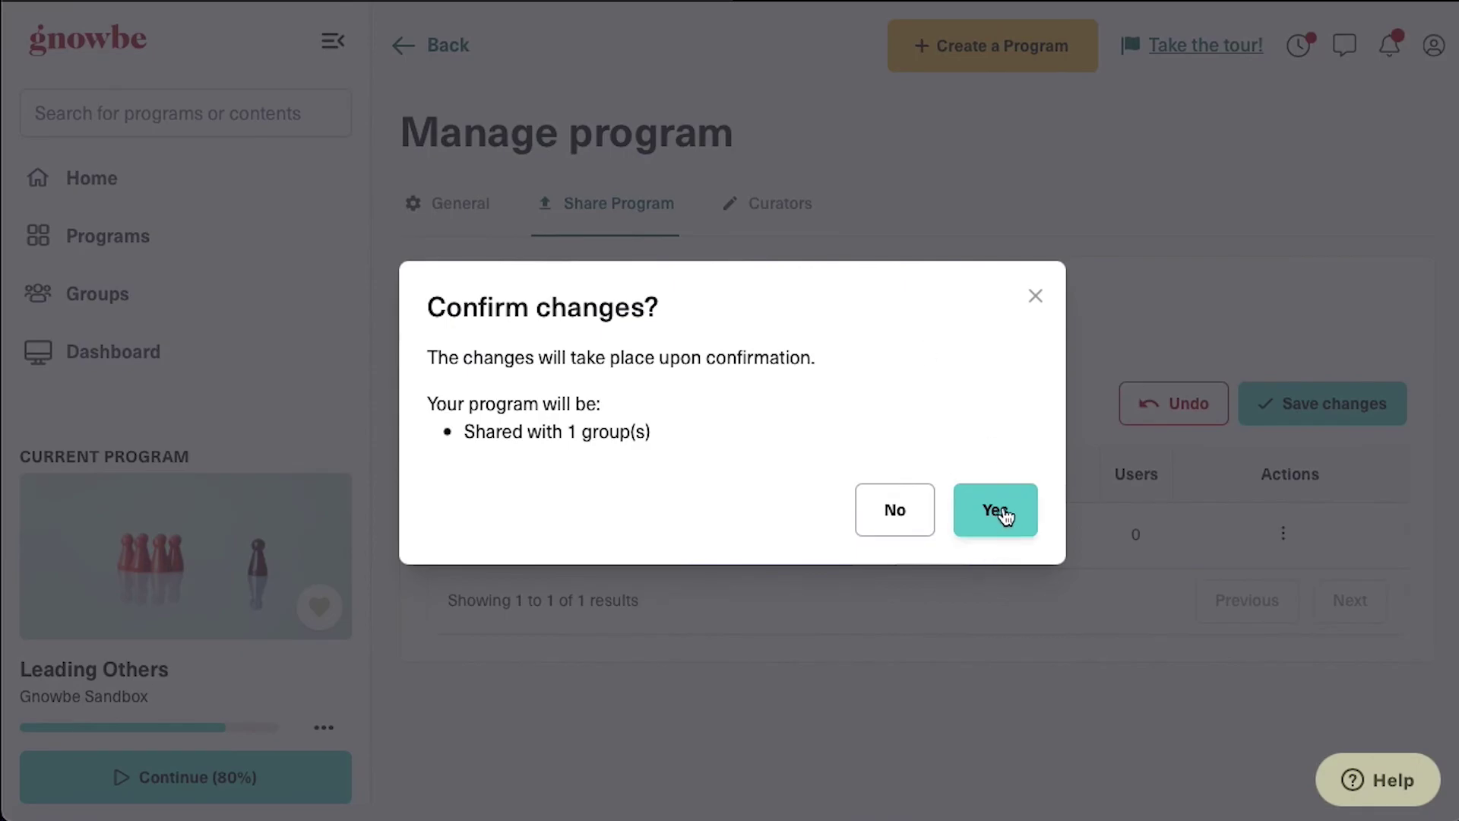
left_click(1005, 515)
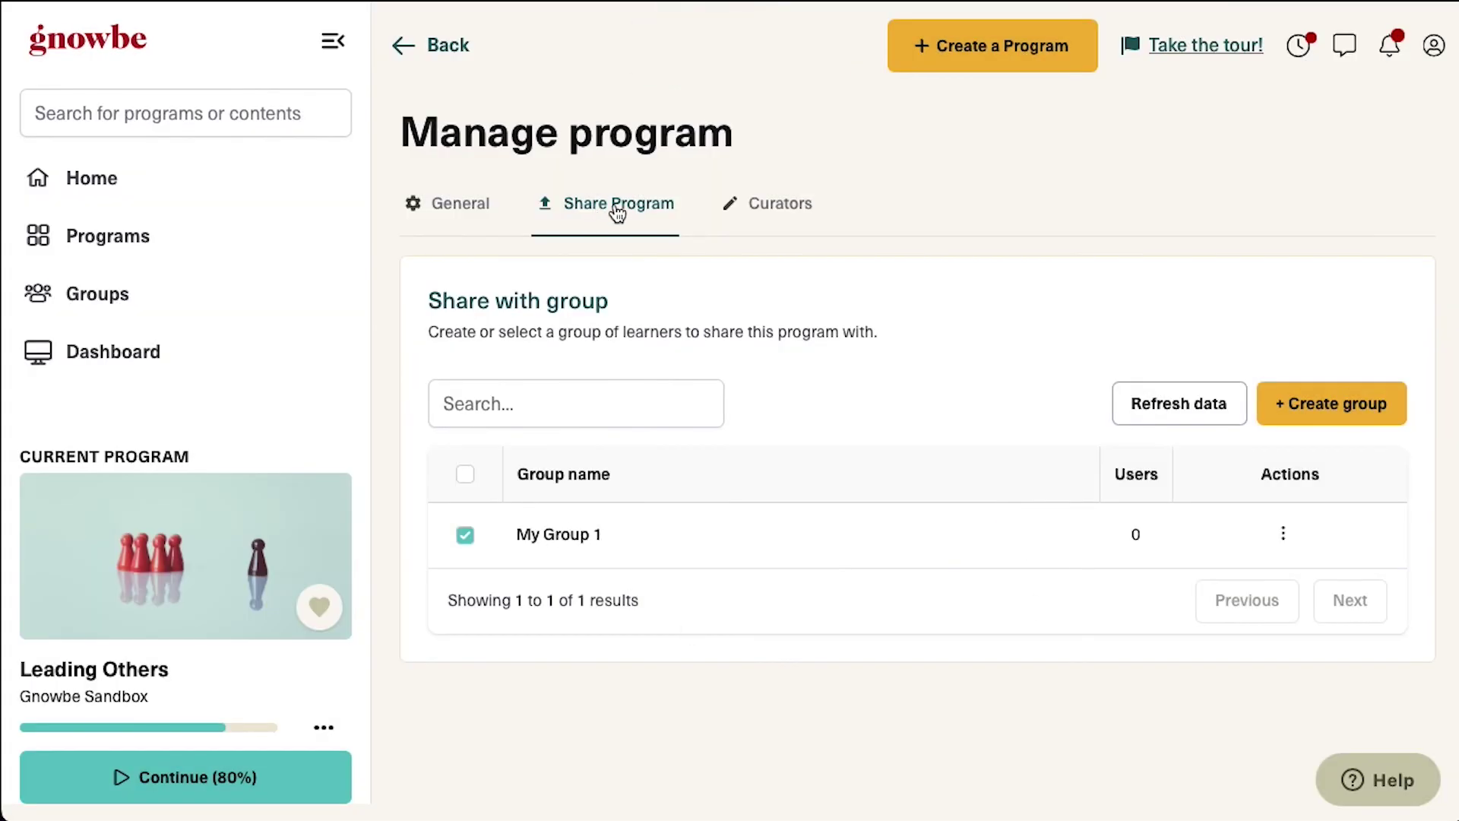
View My Group 1's Invite learners join link, then close the dialog
left_click(1283, 534)
left_click(1138, 553)
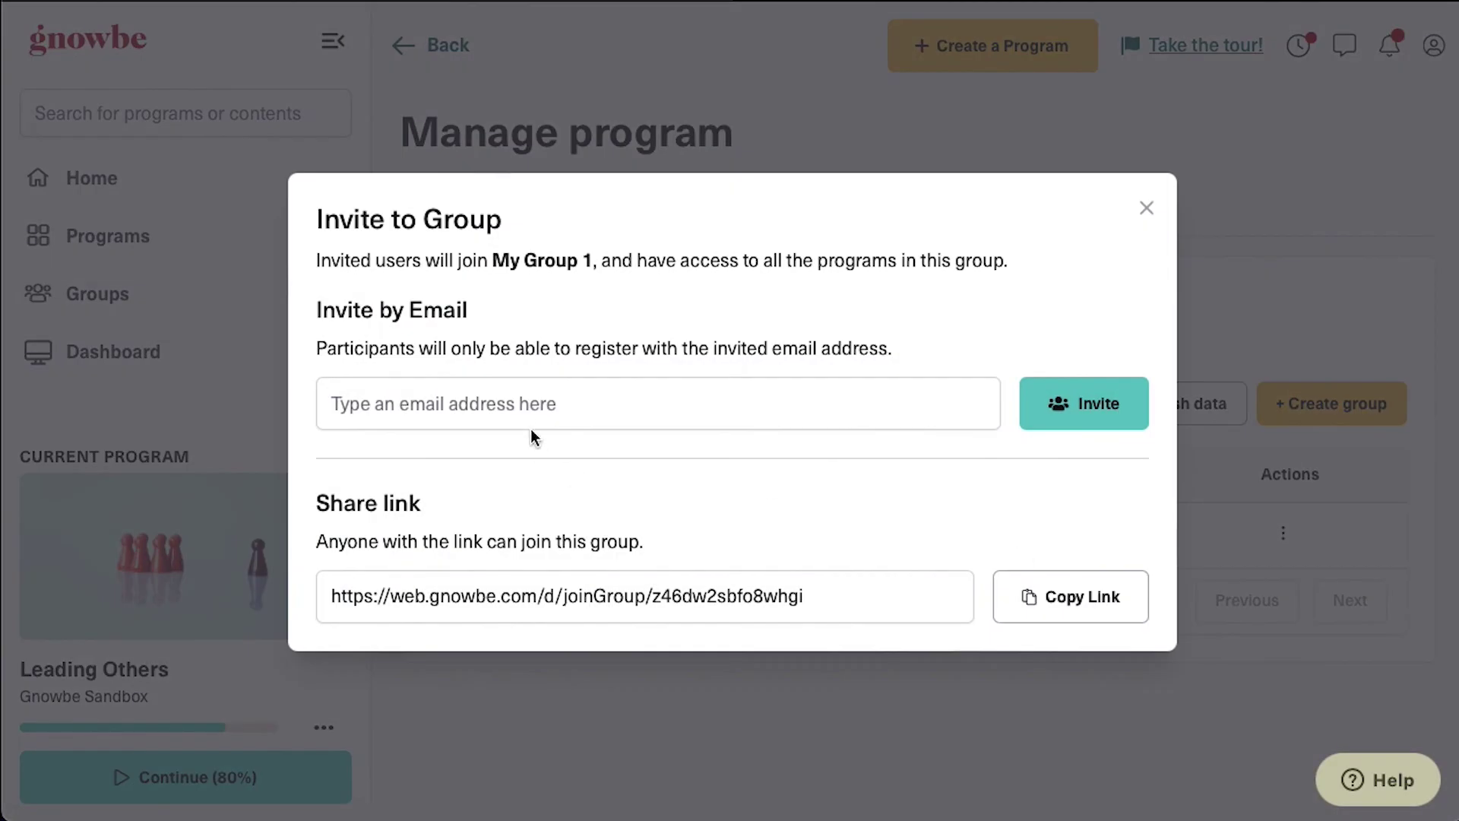
left_click(758, 589)
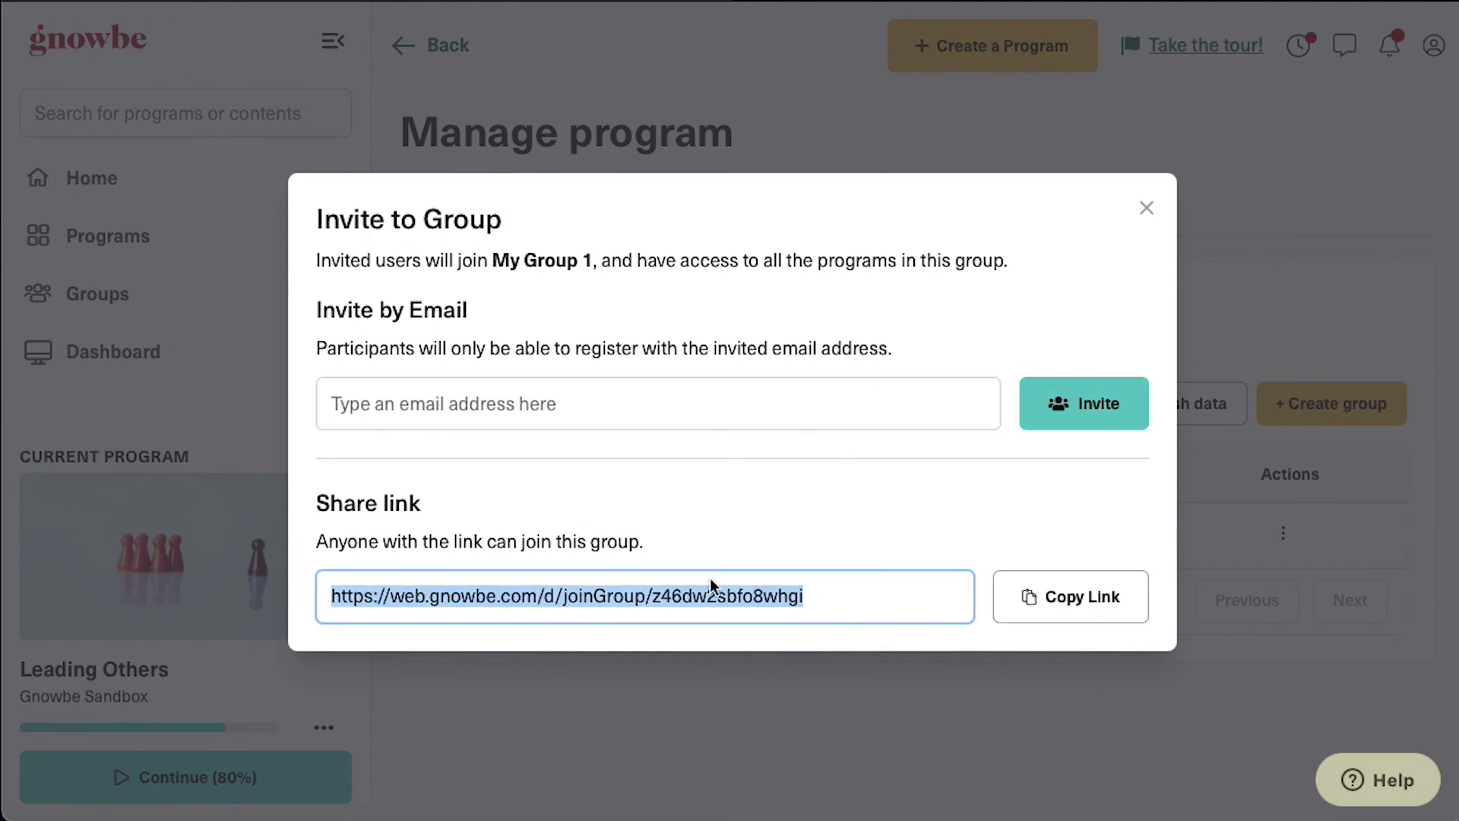
left_click(1148, 206)
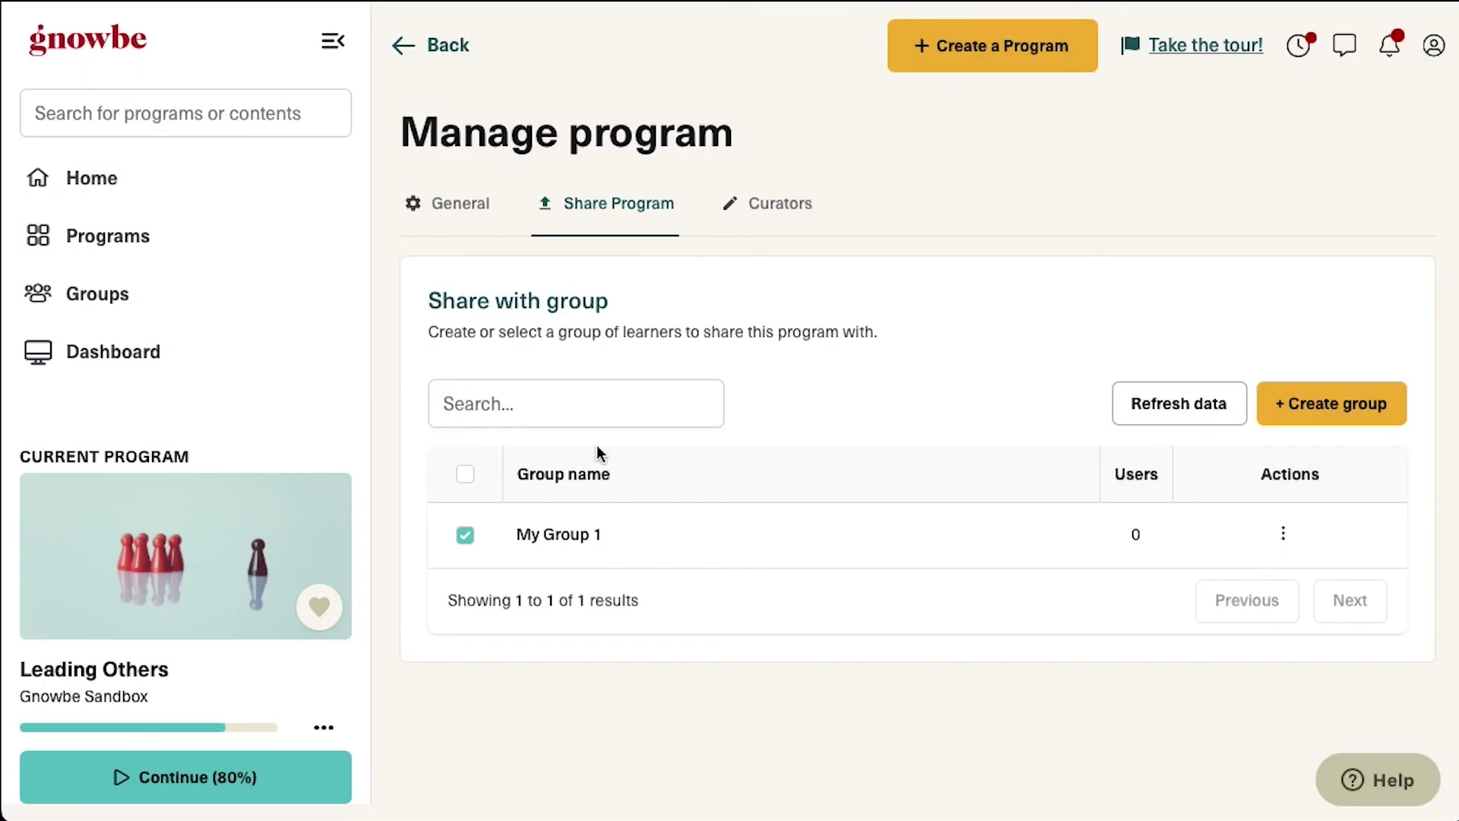